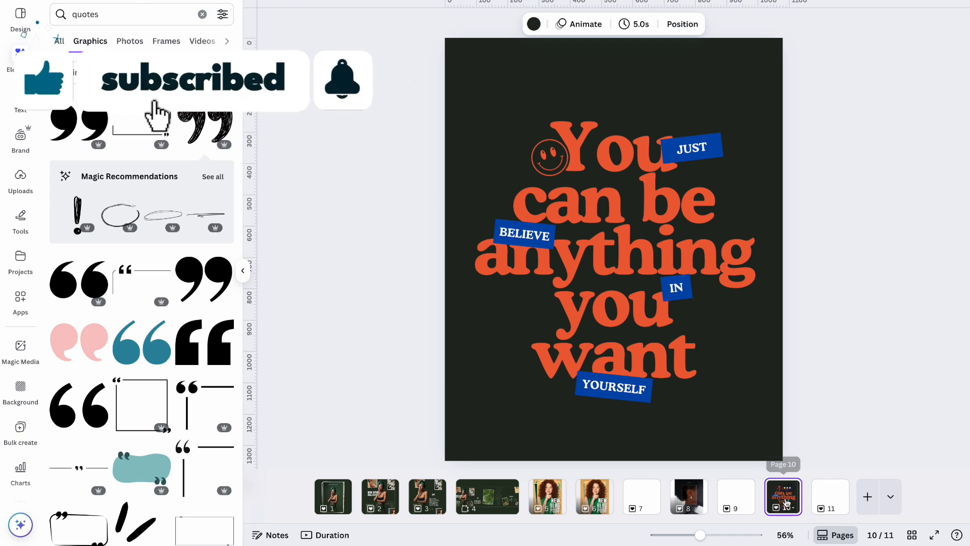
# - Duplicate page 10 with the "You can be anything you want" design and select the copy's background
pyautogui.hotkey('ctrl', 'd')
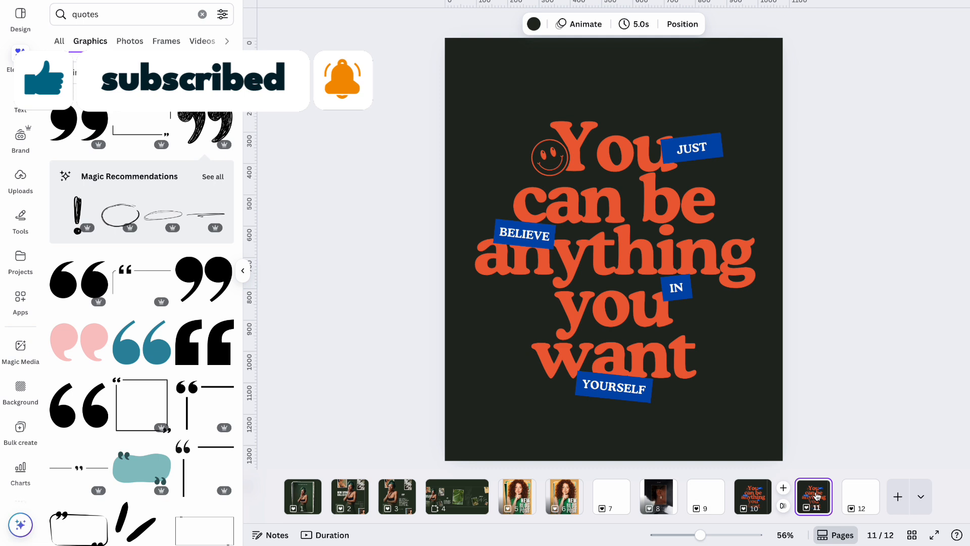
pyautogui.click(672, 234)
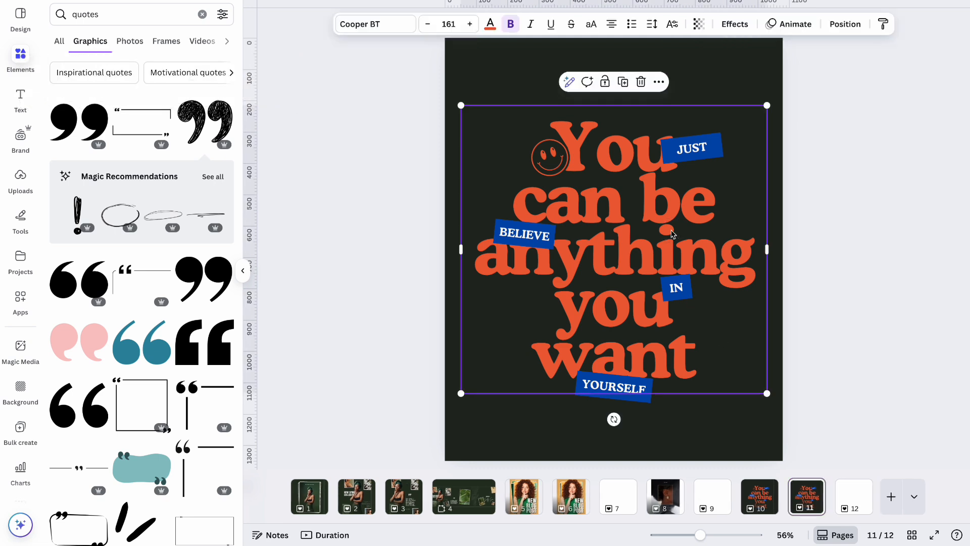
pyautogui.click(702, 72)
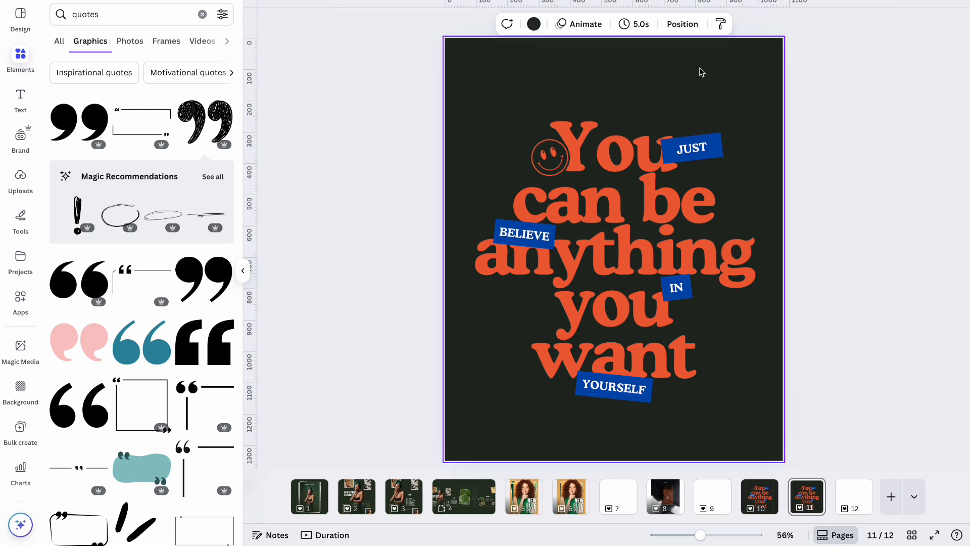
pyautogui.click(103, 20)
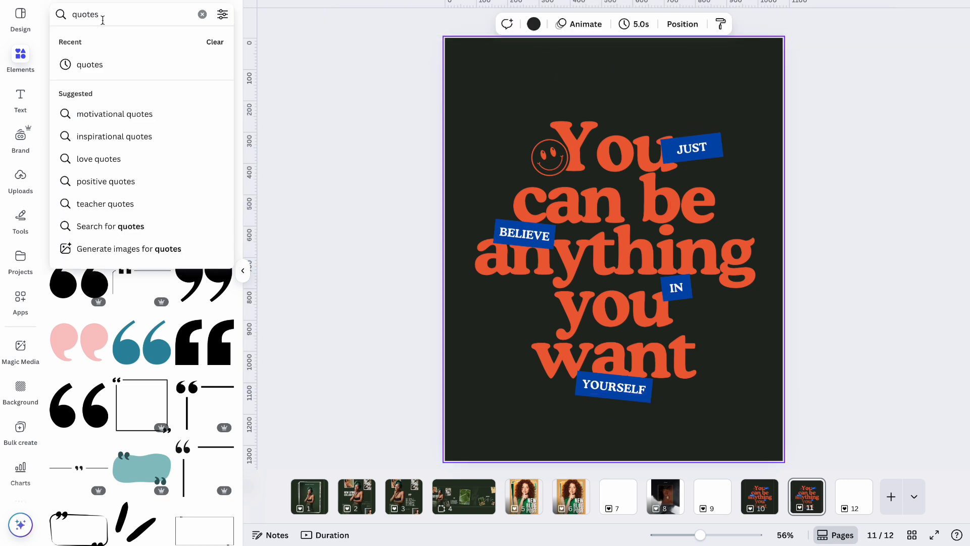
pyautogui.write('quotes')
pyautogui.press('Return')
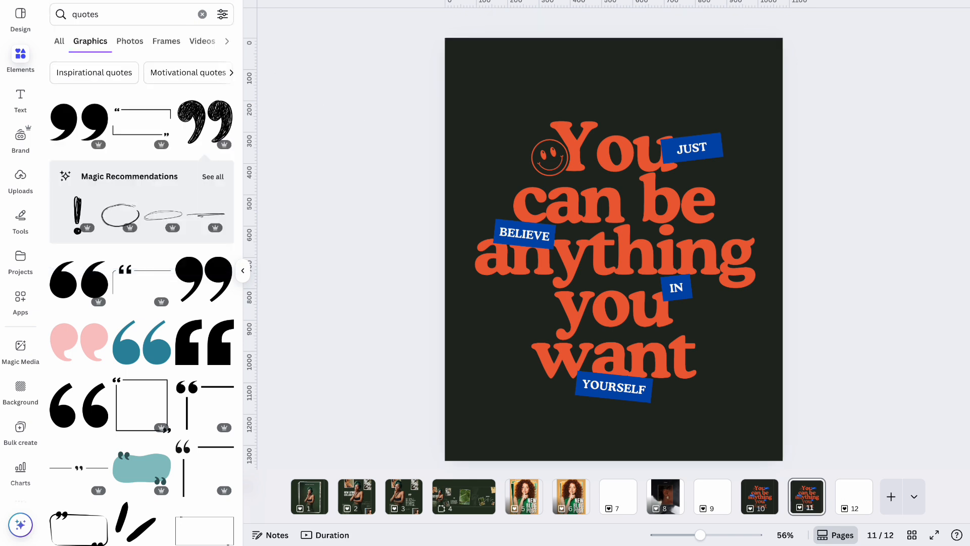
# - Hide the rulers around the design through the file settings
pyautogui.click(55, 1)
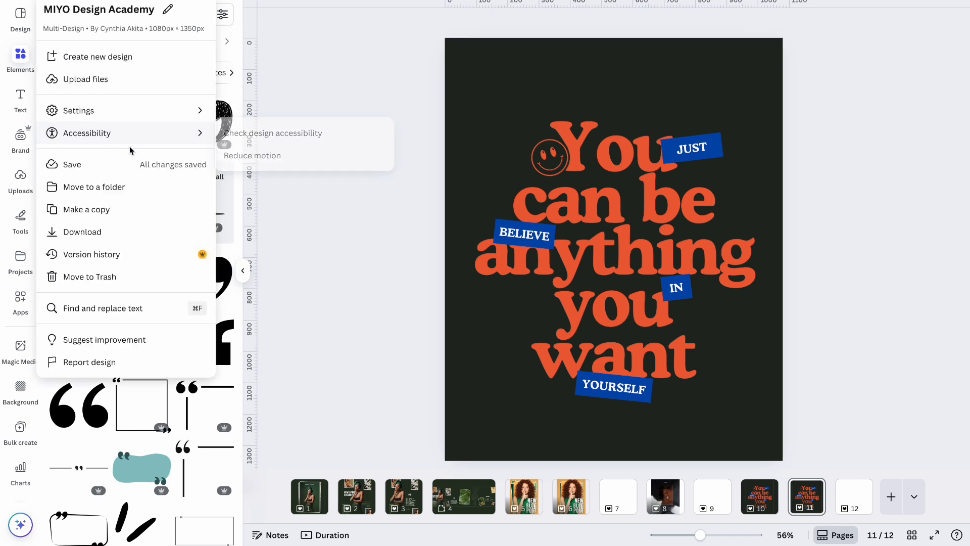
pyautogui.moveTo(187, 110)
pyautogui.click(243, 107)
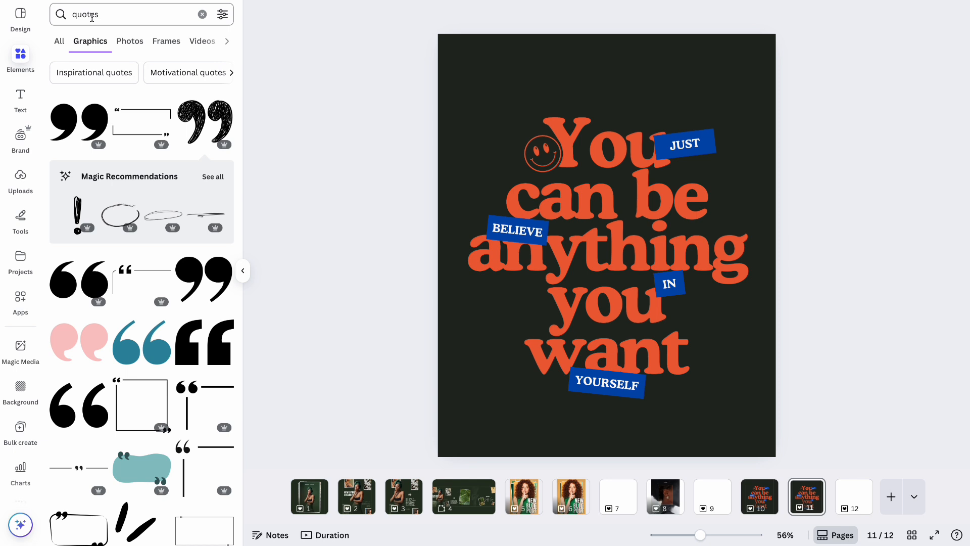
# - Try brown photo colours on page 11's background and settle on the light tan #D4AD91
pyautogui.click(470, 69)
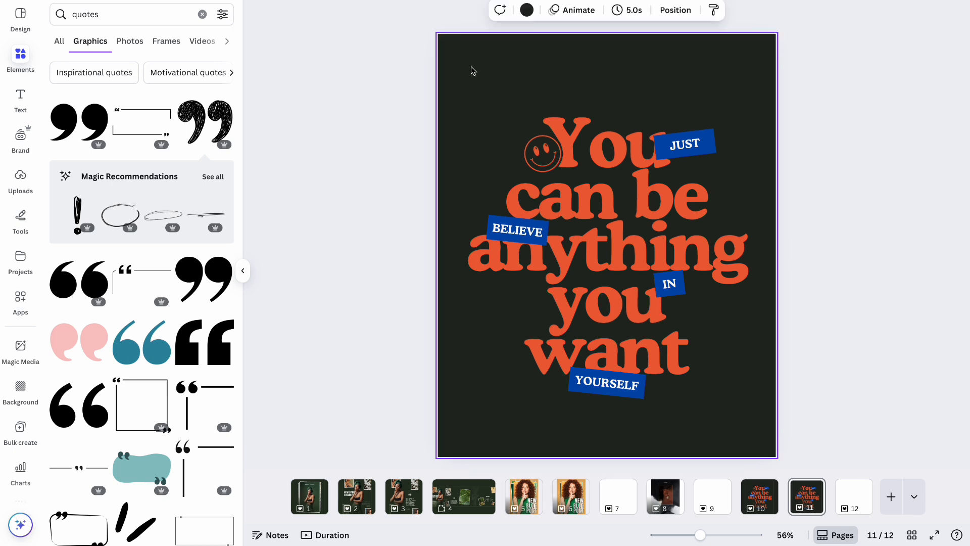
pyautogui.click(526, 12)
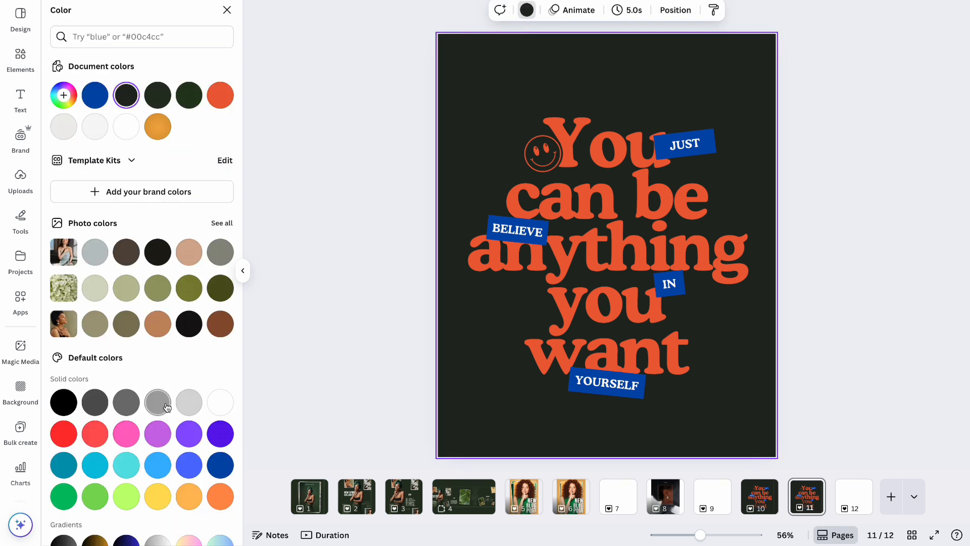
pyautogui.click(220, 325)
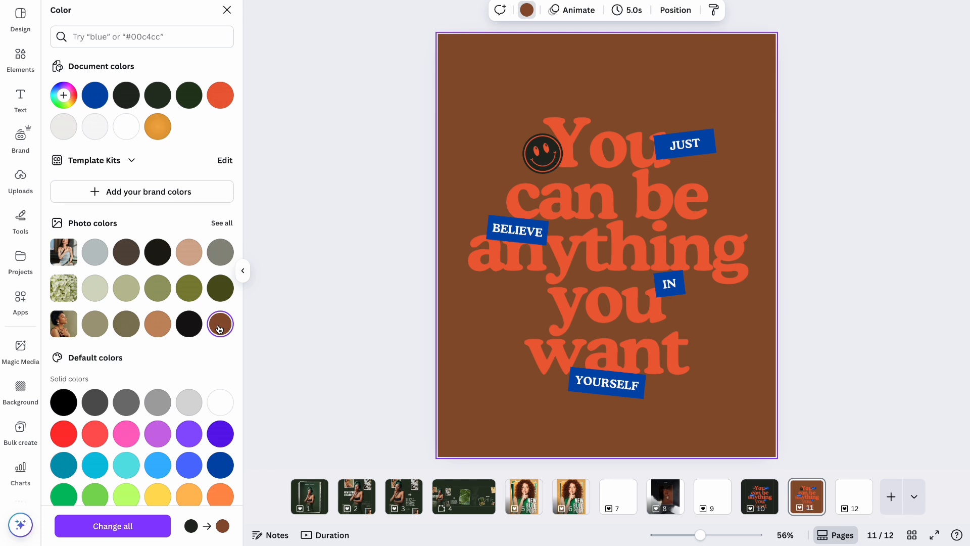
pyautogui.click(151, 327)
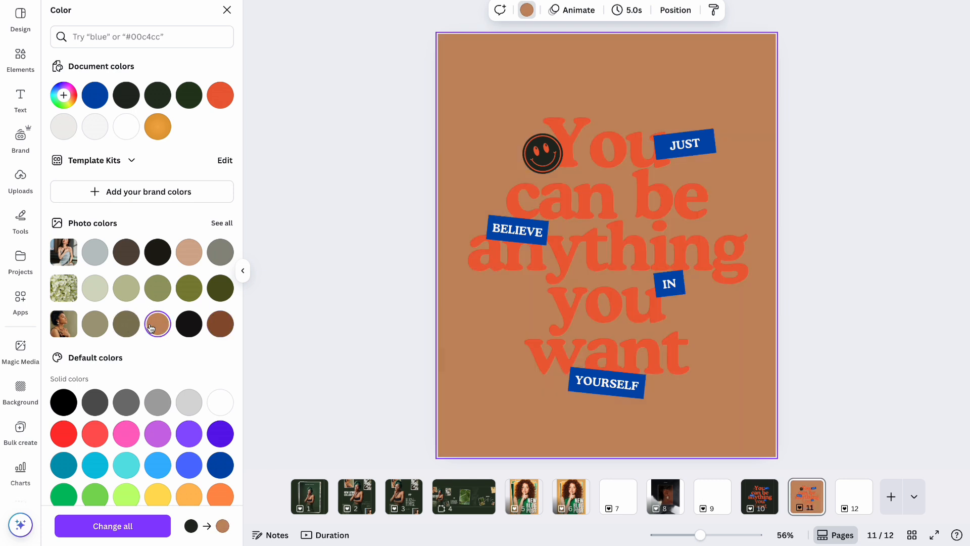
pyautogui.click(186, 254)
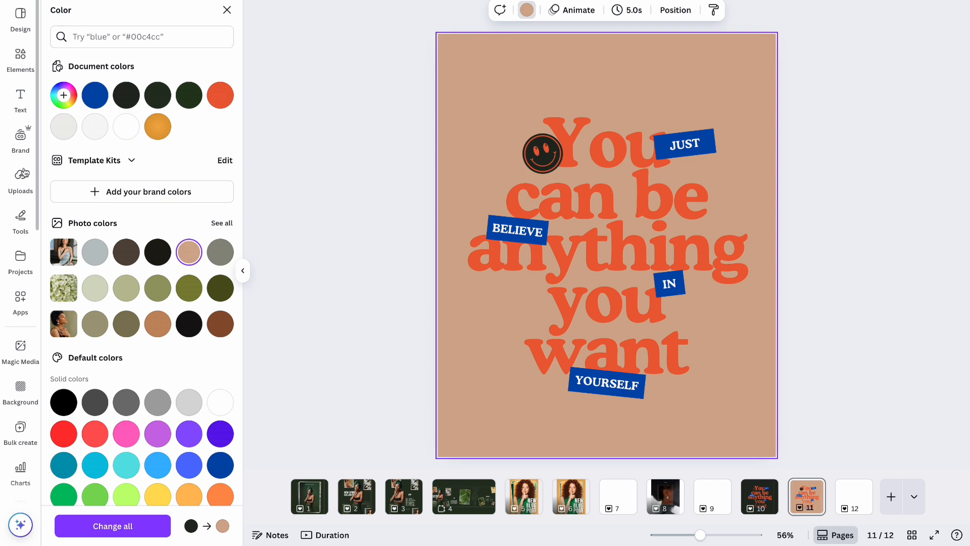
# - Search the elements for "grainy texture" and show all matching photos
pyautogui.click(20, 65)
pyautogui.click(101, 12)
pyautogui.write('grainy')
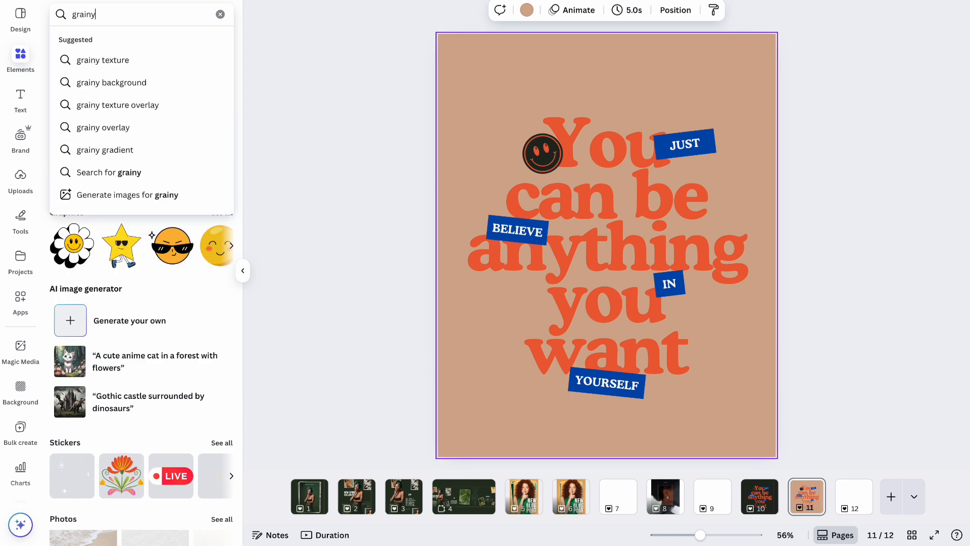
pyautogui.write(' texture')
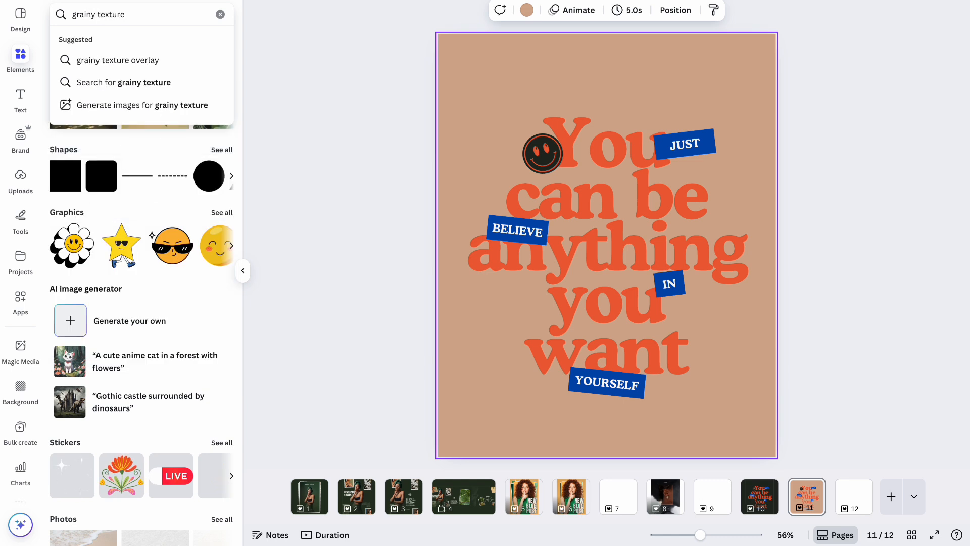
pyautogui.press('Return')
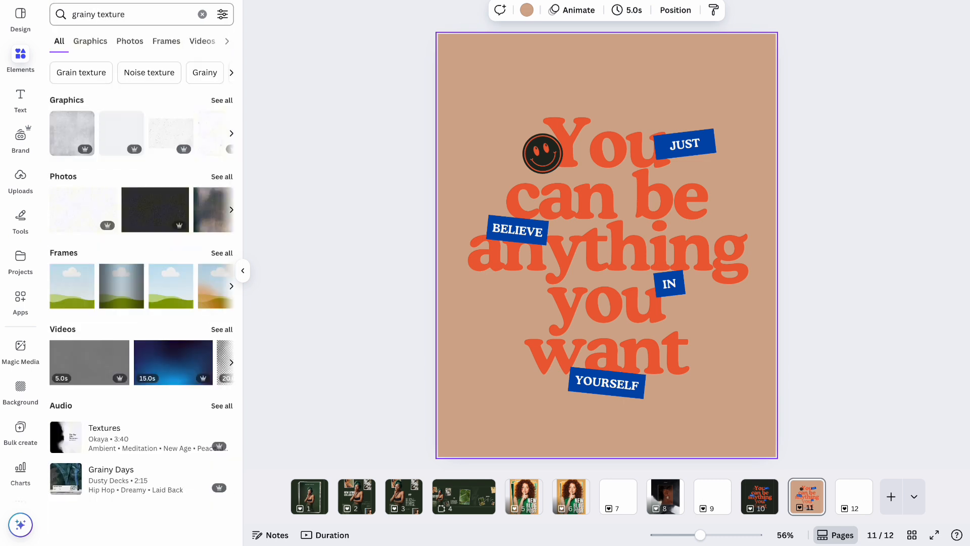
pyautogui.click(217, 177)
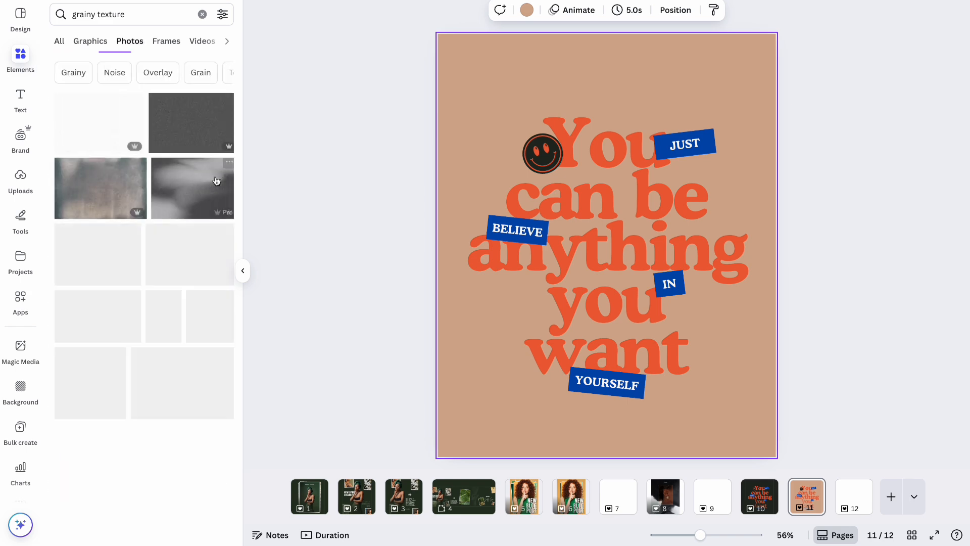
# - Add the beige paper texture photo to page 11 and align it with the page's upper-left corner
pyautogui.scroll(-2, 197, 313)
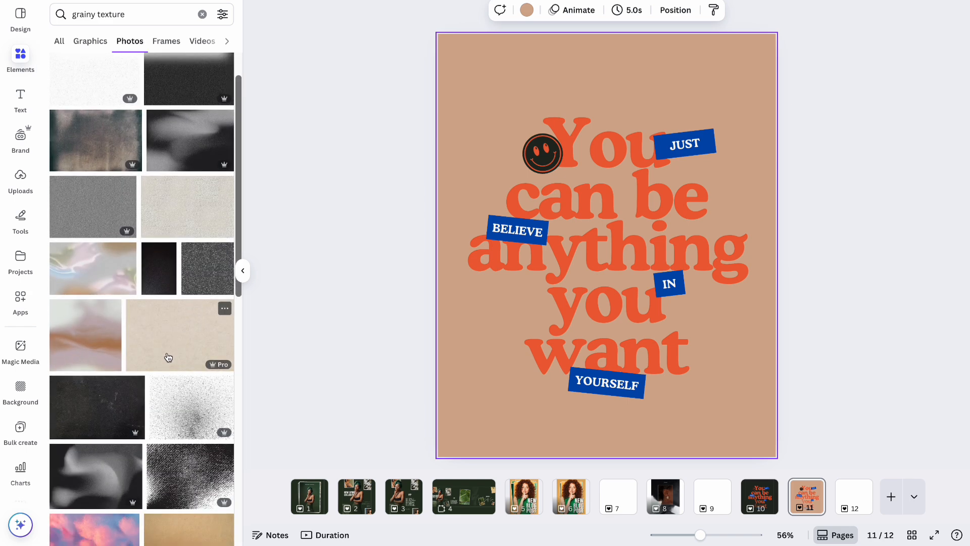
pyautogui.click(168, 355)
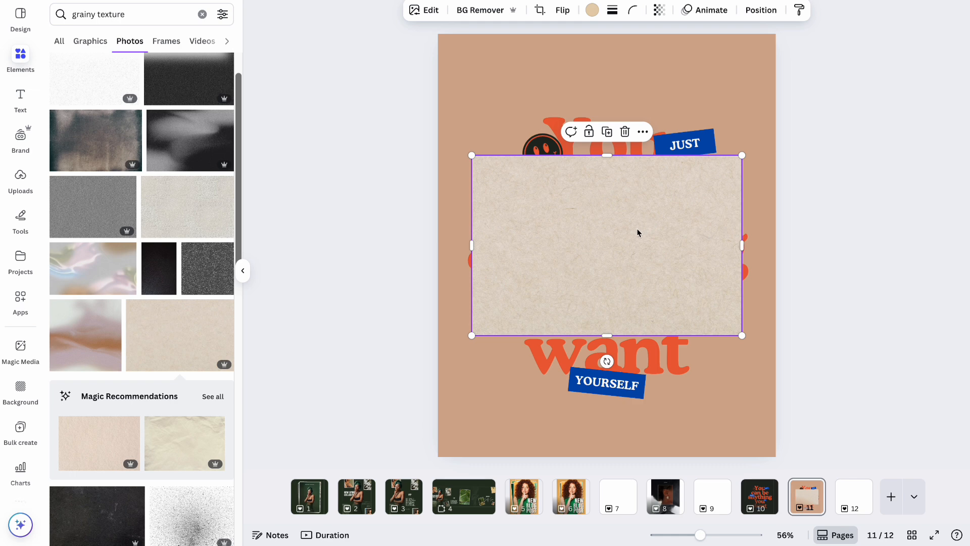
pyautogui.moveTo(635, 225); pyautogui.dragTo(604, 110)
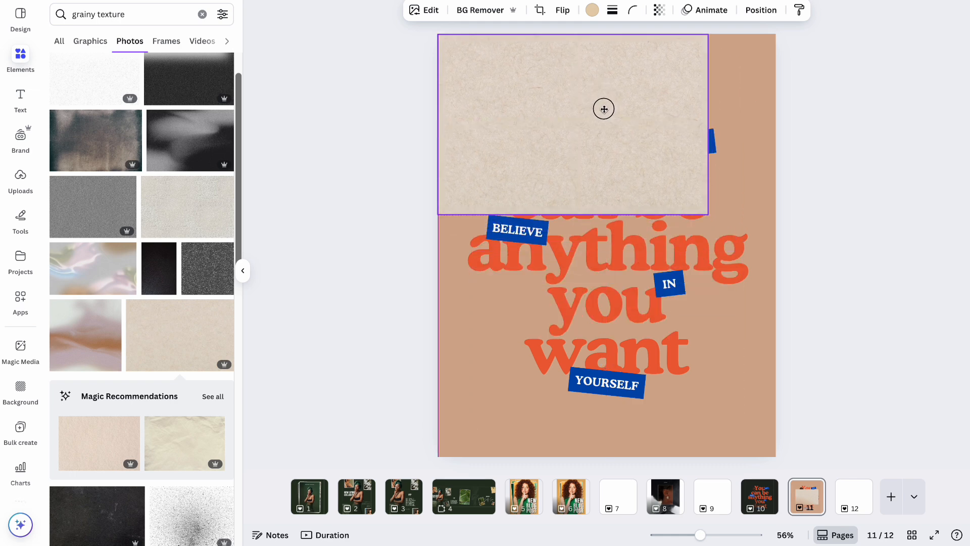
pyautogui.click(719, 83)
pyautogui.click(526, 14)
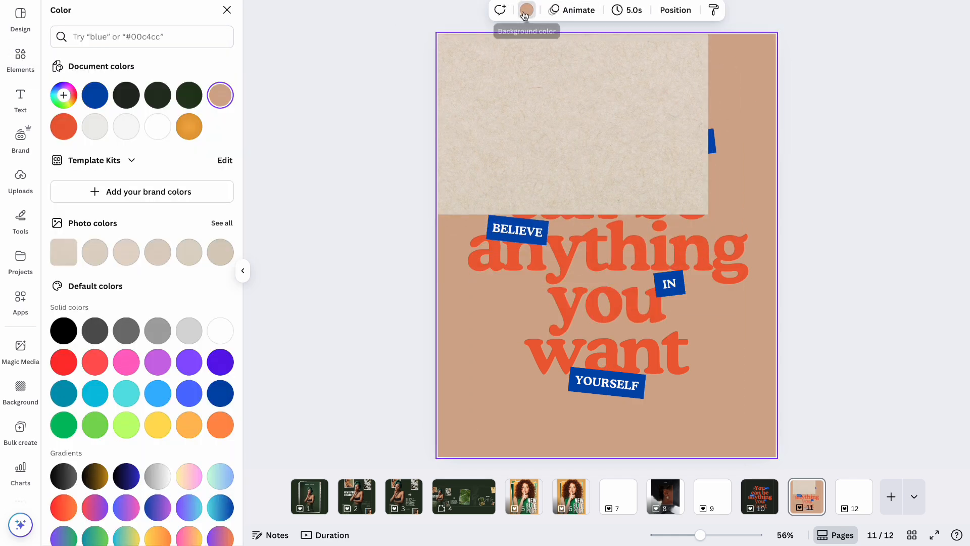
pyautogui.click(68, 104)
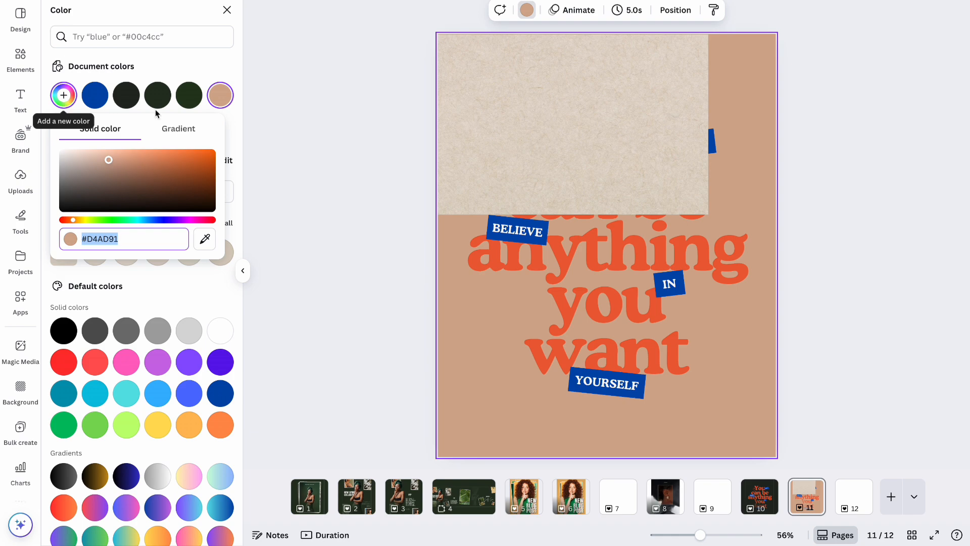
# - Replace the page background with the beige paper texture photo
pyautogui.click(593, 162)
pyautogui.rightClick(593, 162)
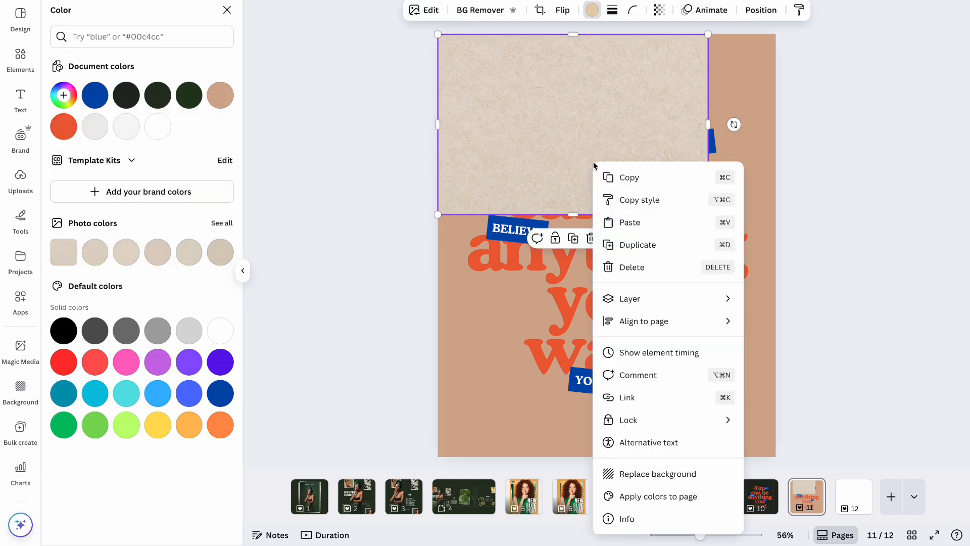
pyautogui.click(648, 474)
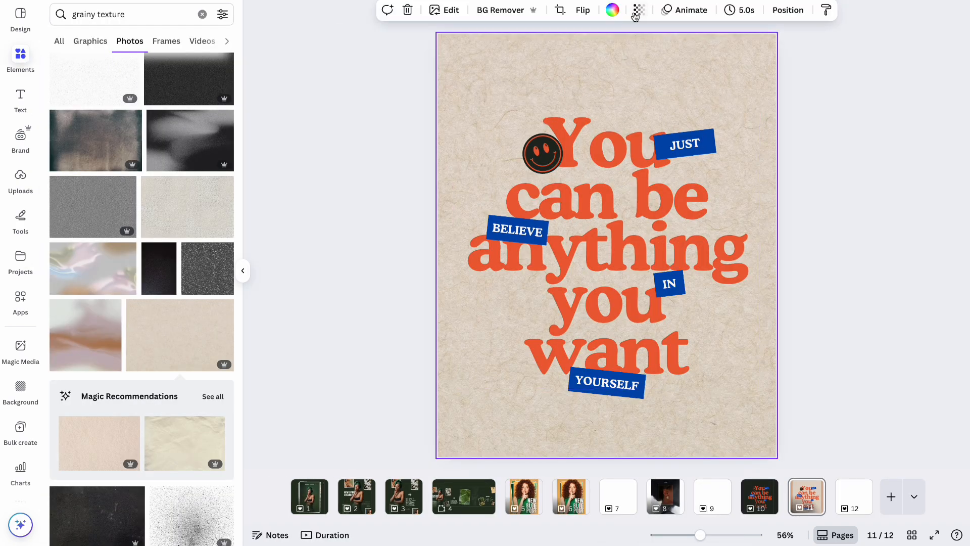
# - Lower the background texture's transparency value to 30 so the tan colour blends through
pyautogui.click(639, 11)
pyautogui.moveTo(665, 56); pyautogui.dragTo(615, 60)
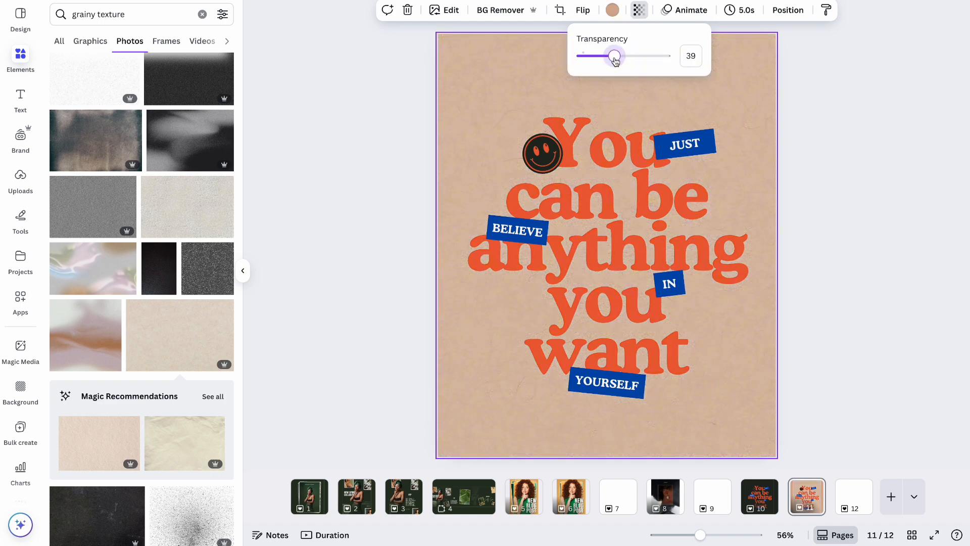
pyautogui.click(607, 59)
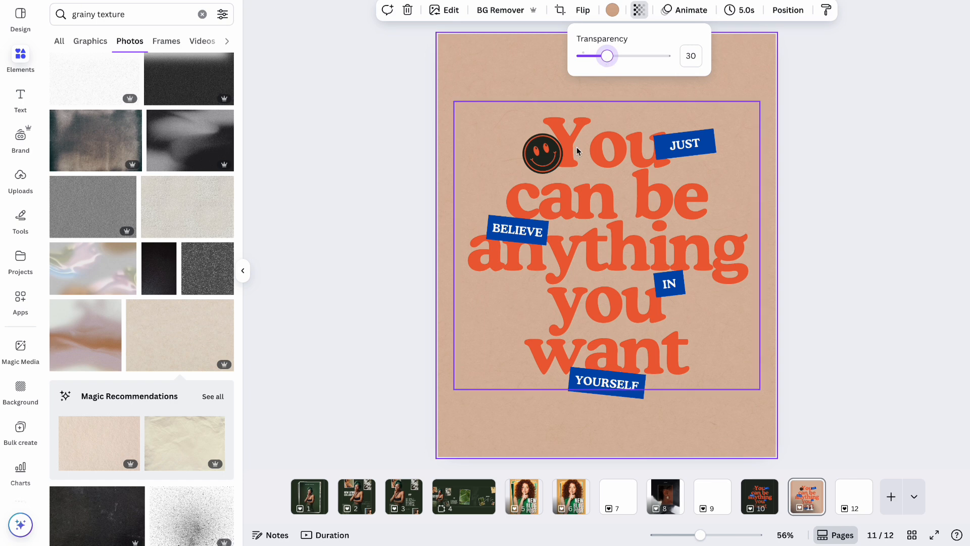
# - Delete the smiley face graphic beside the word "You"
pyautogui.click(551, 166)
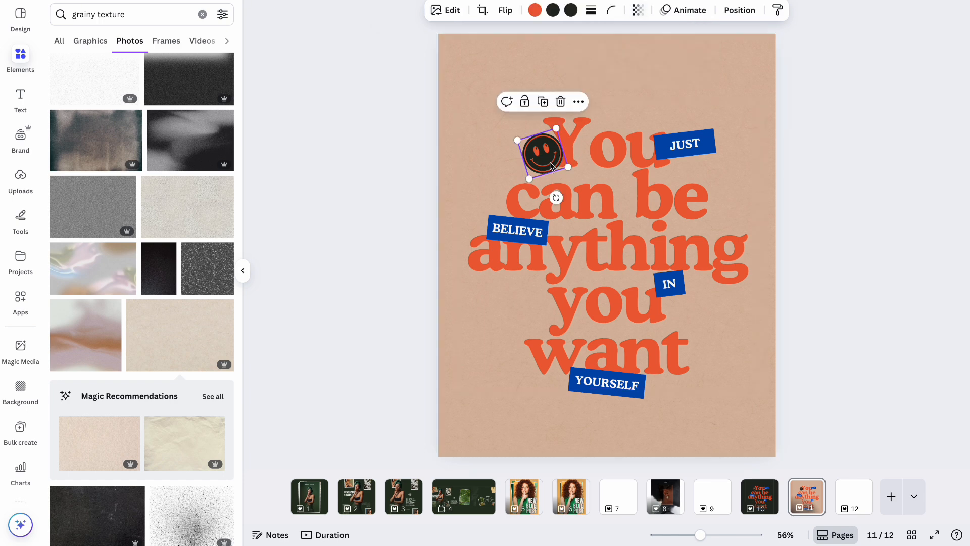
pyautogui.press('Delete')
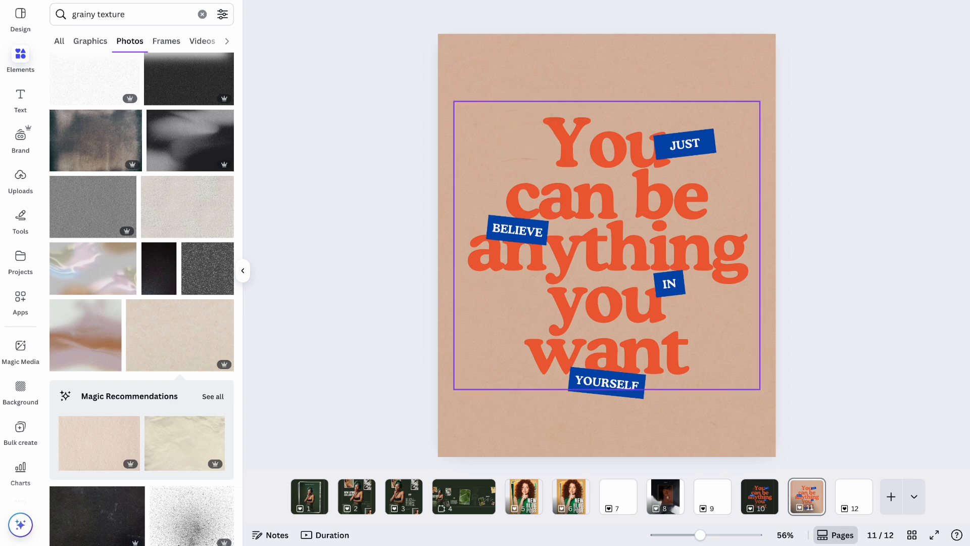
# - Replace the word "be" with "brand" in the large orange quote text
pyautogui.click(606, 157)
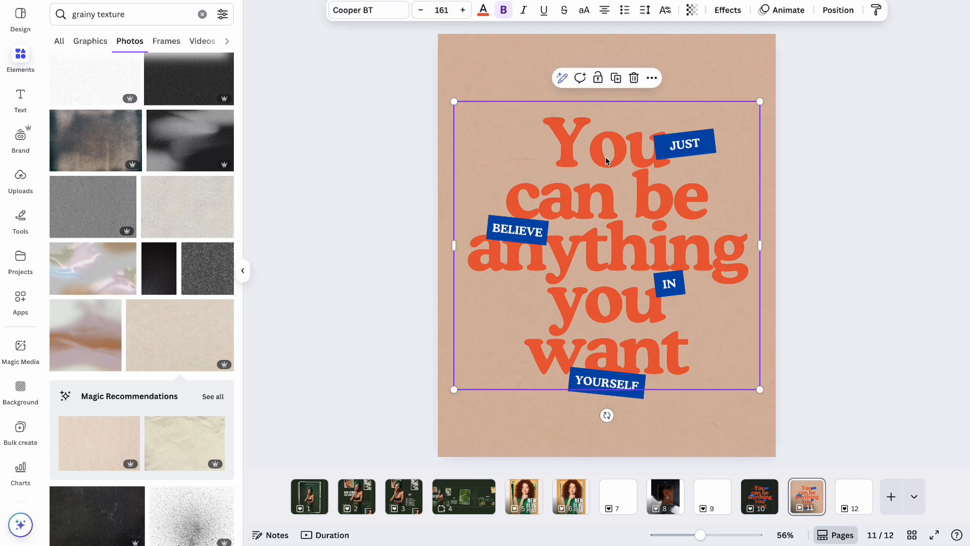
pyautogui.click(651, 193)
pyautogui.click(677, 197)
pyautogui.moveTo(705, 199); pyautogui.dragTo(651, 199)
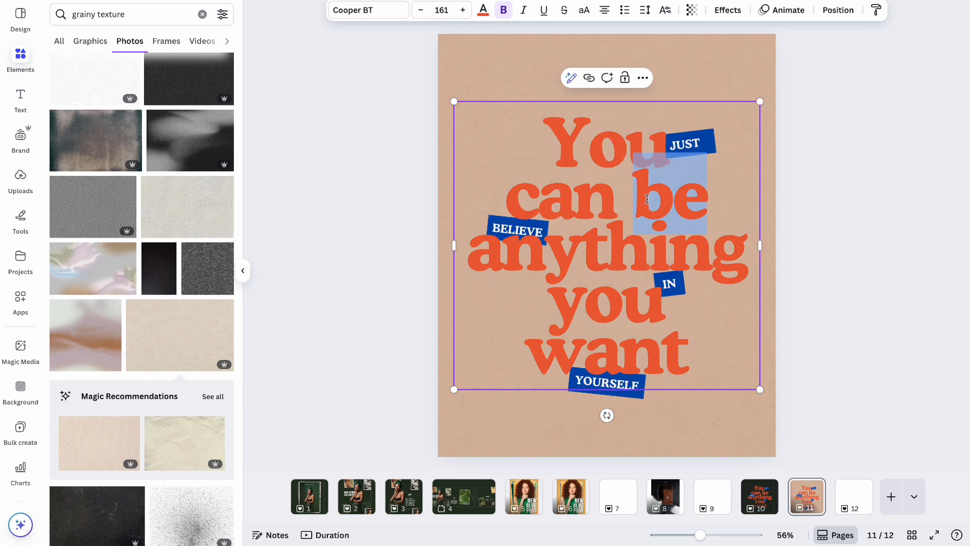
pyautogui.write('brand')
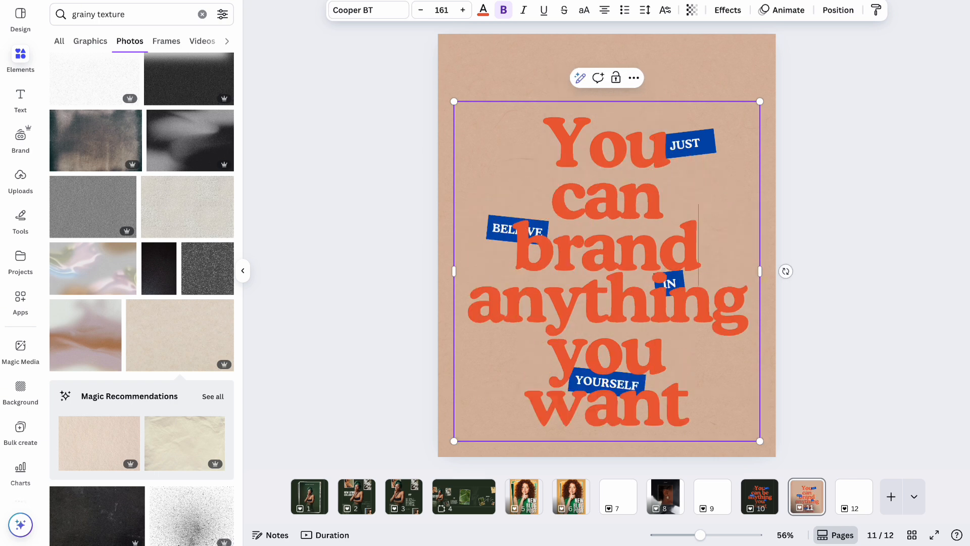
# - Replace "anything" with "however" in the quote and add a period after "want"
pyautogui.doubleClick(629, 309)
pyautogui.doubleClick(704, 280)
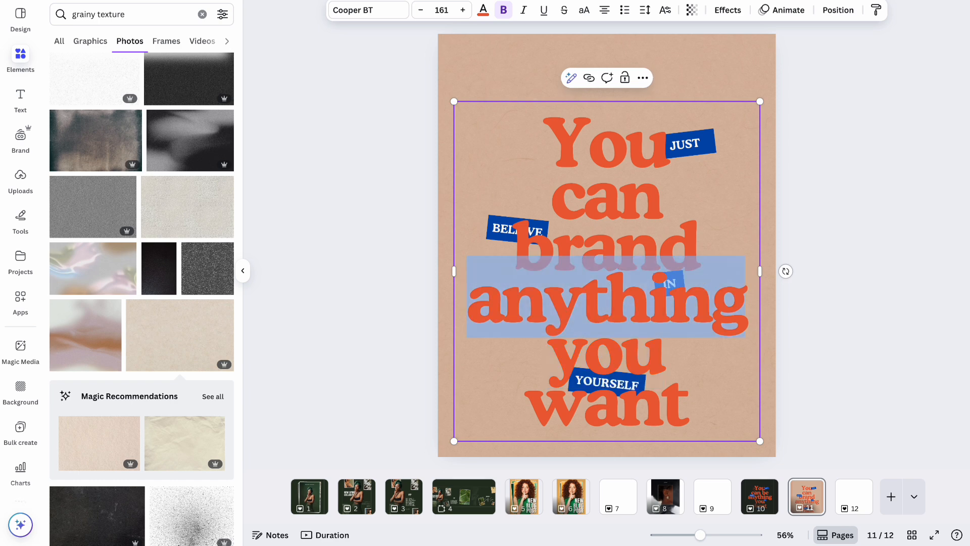
pyautogui.write('however')
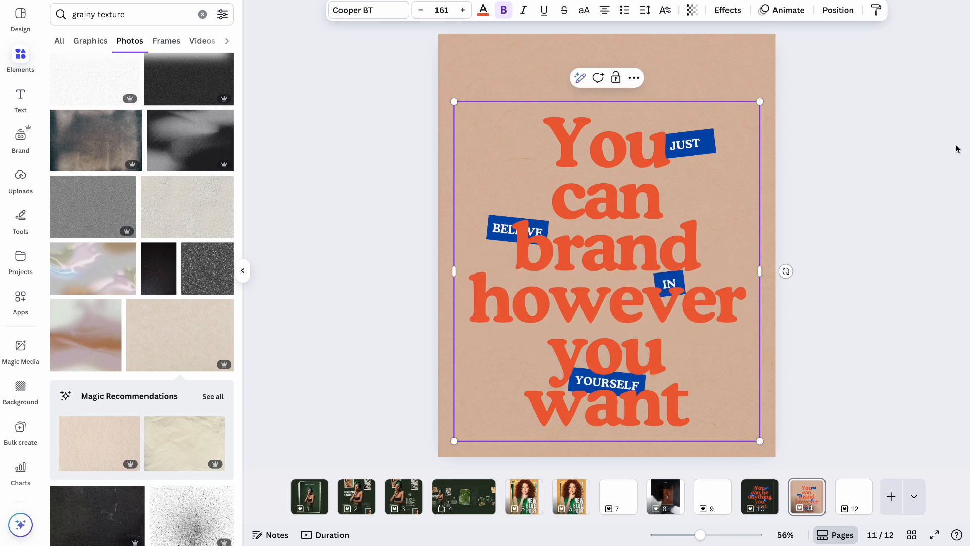
pyautogui.click(711, 408)
pyautogui.write('.')
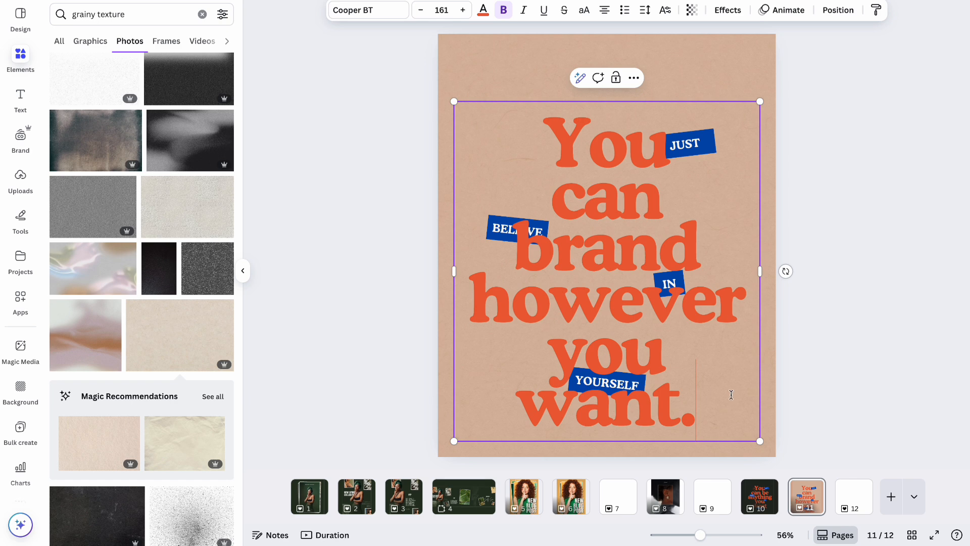
# - Reduce the quote text's font size to 154 so "can brand" fits on one line
pyautogui.click(805, 342)
pyautogui.click(706, 342)
pyautogui.click(421, 10)
pyautogui.click(421, 10)
pyautogui.click(420, 10)
pyautogui.click(420, 10)
pyautogui.click(420, 10)
pyautogui.click(420, 10)
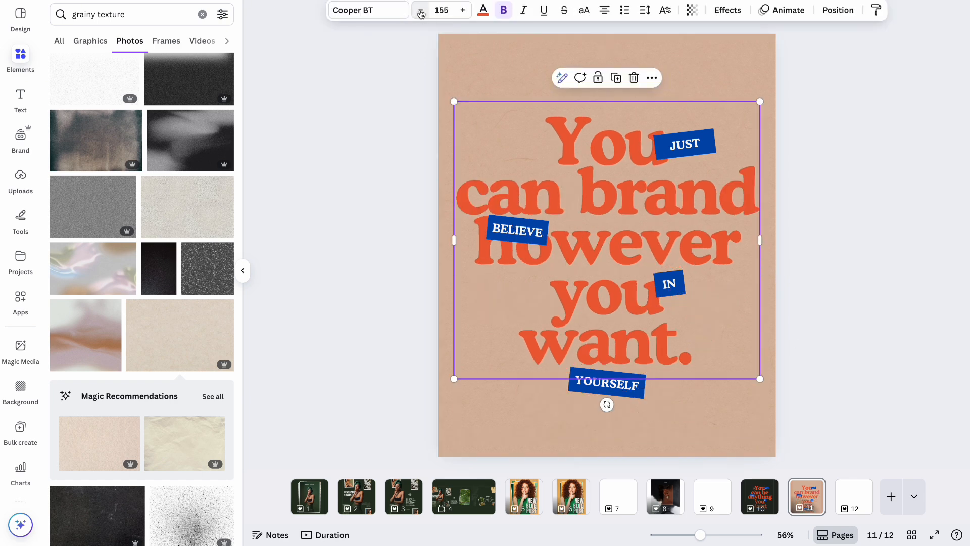
pyautogui.click(420, 10)
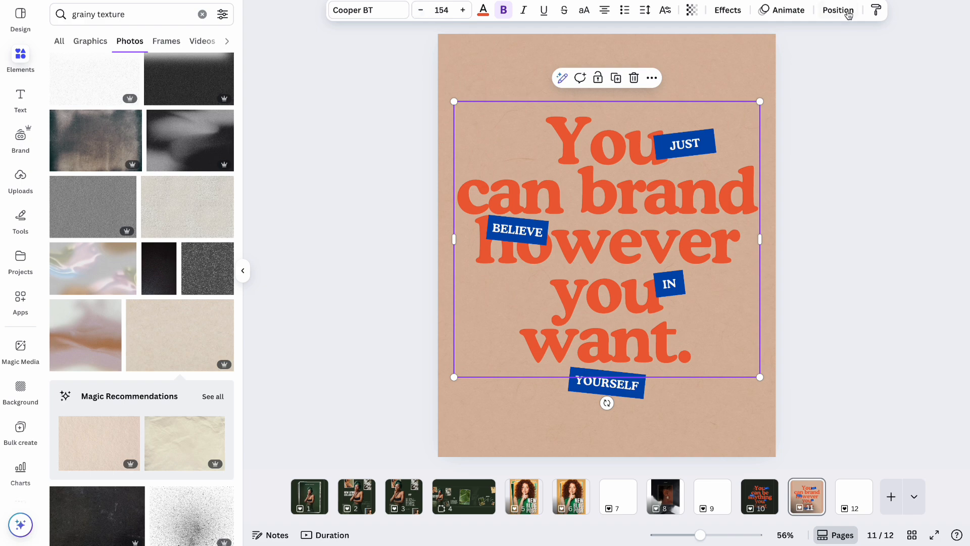
# - Center the quote text vertically by aligning it to the middle of the page
pyautogui.click(838, 10)
pyautogui.click(101, 37)
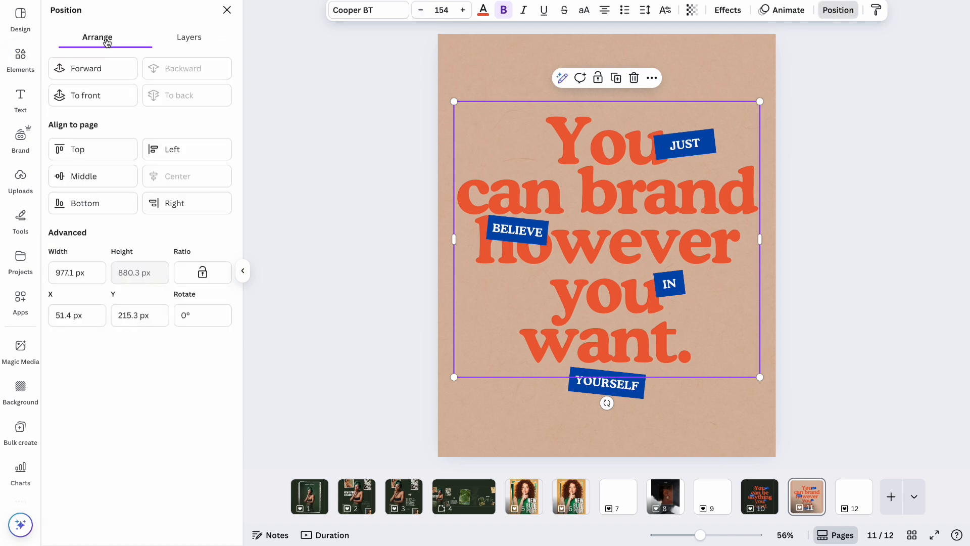
pyautogui.click(81, 176)
pyautogui.click(835, 151)
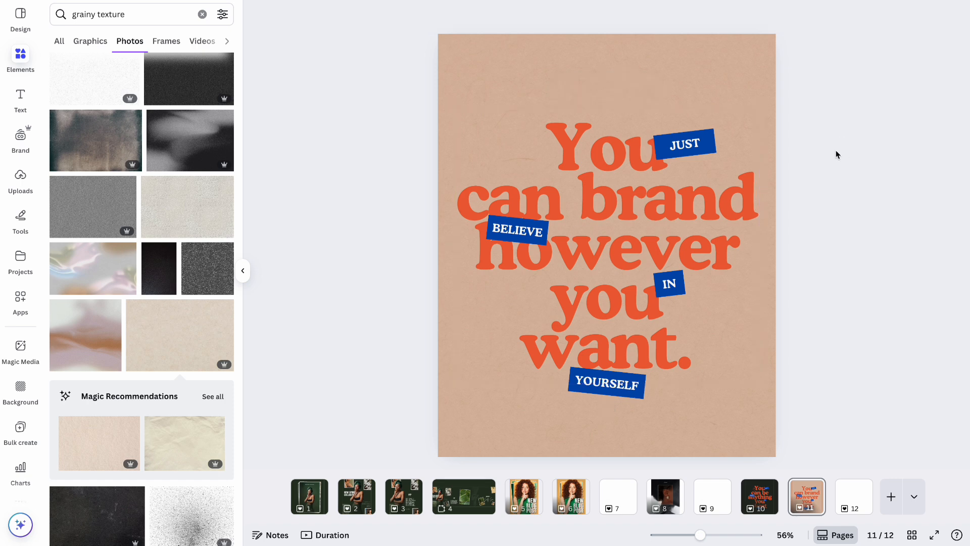
# - Move the blue "JUST" label down between "You" and "brand", and nudge the "BELIEVE" label slightly to the right
pyautogui.click(682, 147)
pyautogui.moveTo(682, 147); pyautogui.dragTo(675, 170)
pyautogui.click(532, 245)
pyautogui.moveTo(531, 245); pyautogui.dragTo(537, 233)
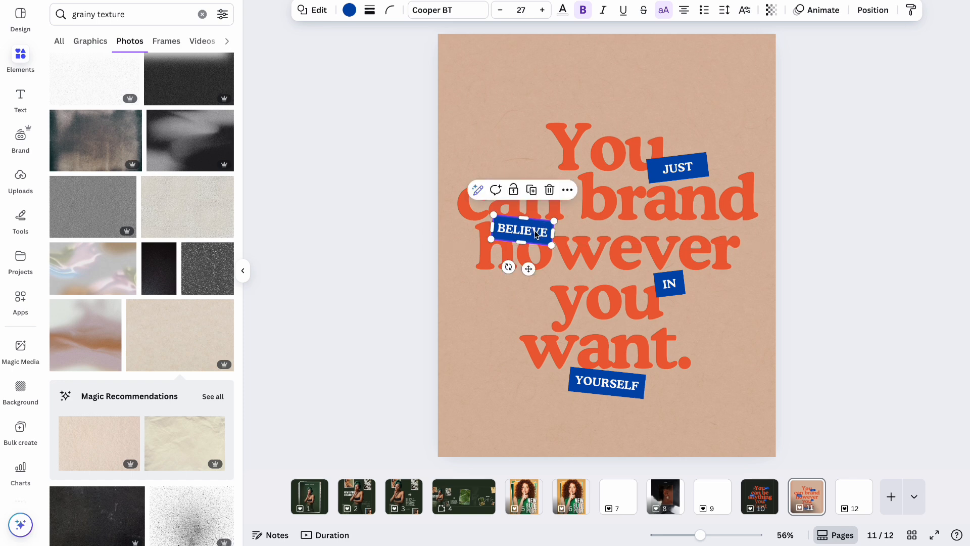
# - Search the elements for "fun stickers", refine to "Scrapbook stickers", and show only graphics
pyautogui.click(104, 16)
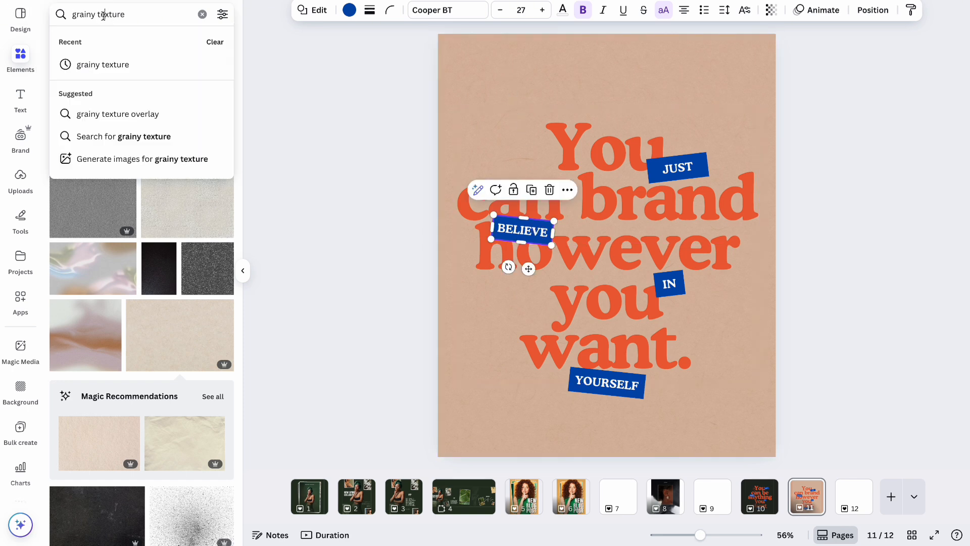
pyautogui.tripleClick(103, 15)
pyautogui.write('fun st')
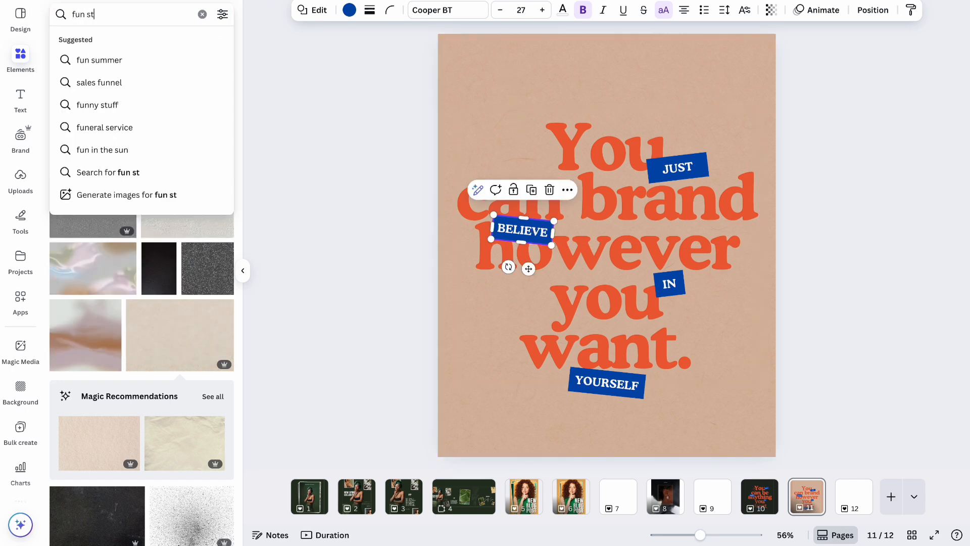
pyautogui.write('ickers')
pyautogui.press('Return')
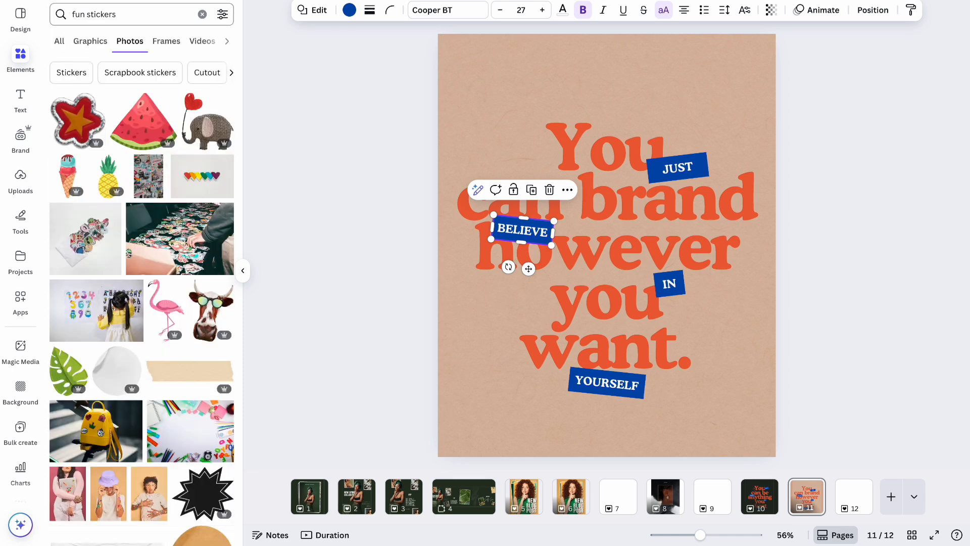
pyautogui.click(139, 74)
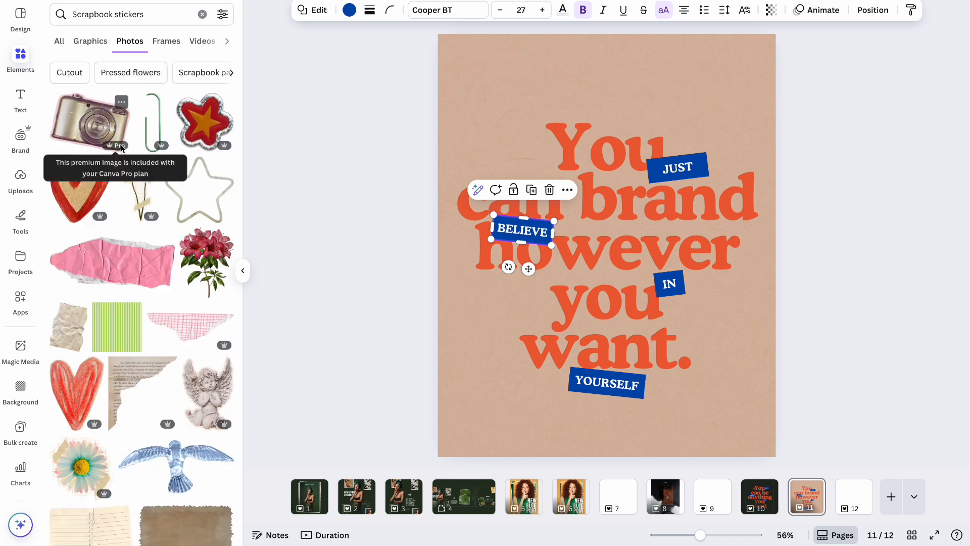
pyautogui.click(90, 41)
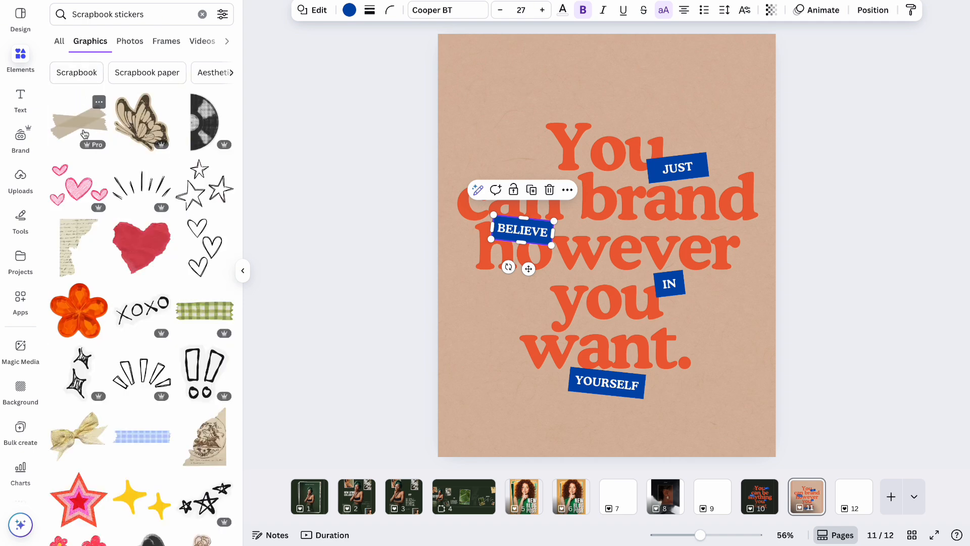
# - Add the hand-drawn outline daisy, shrink it, and place it above and left of the word "You"
pyautogui.scroll(-8, 138, 337)
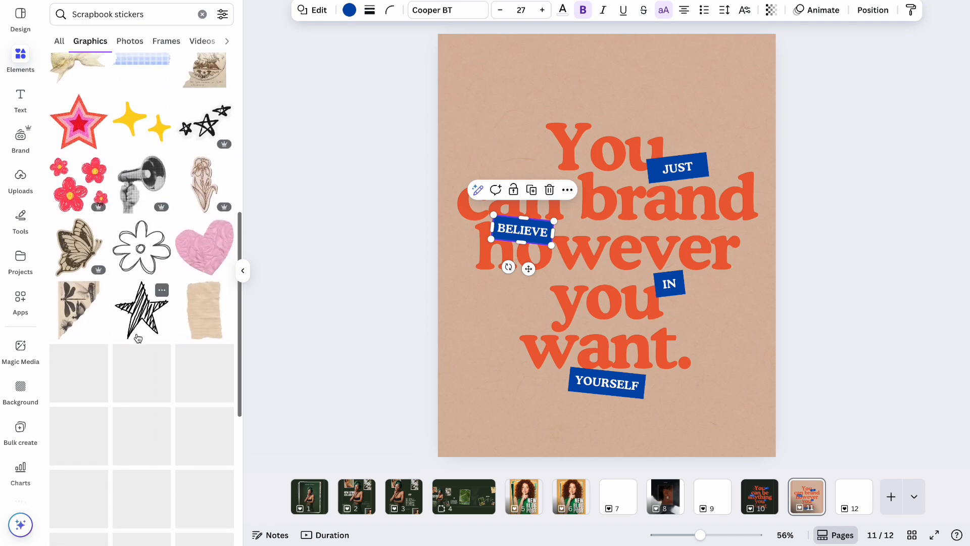
pyautogui.click(141, 248)
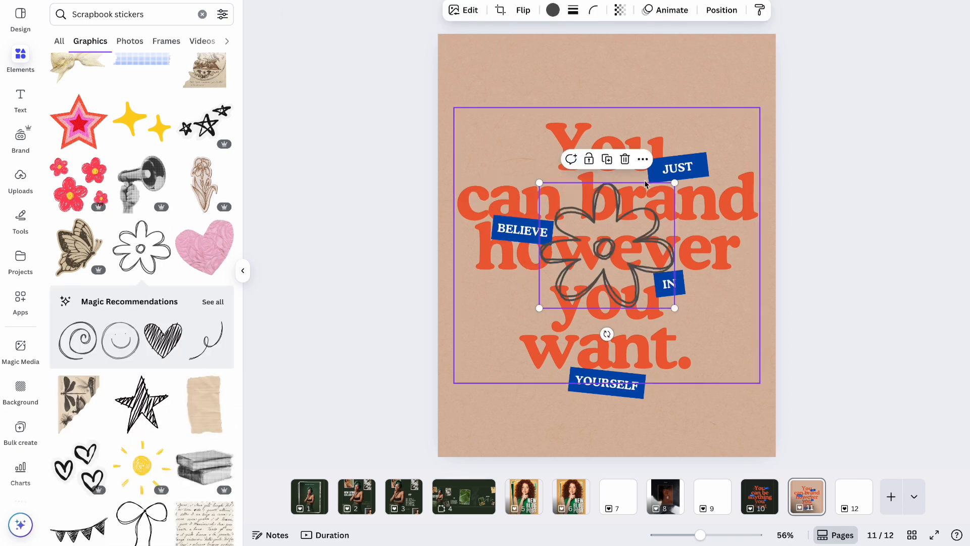
pyautogui.moveTo(674, 182); pyautogui.dragTo(575, 249)
pyautogui.moveTo(575, 292); pyautogui.dragTo(533, 97)
# - Add the vintage iris sticker, shrink it, and place it slightly tilted beside the "w" of "want"
pyautogui.click(211, 197)
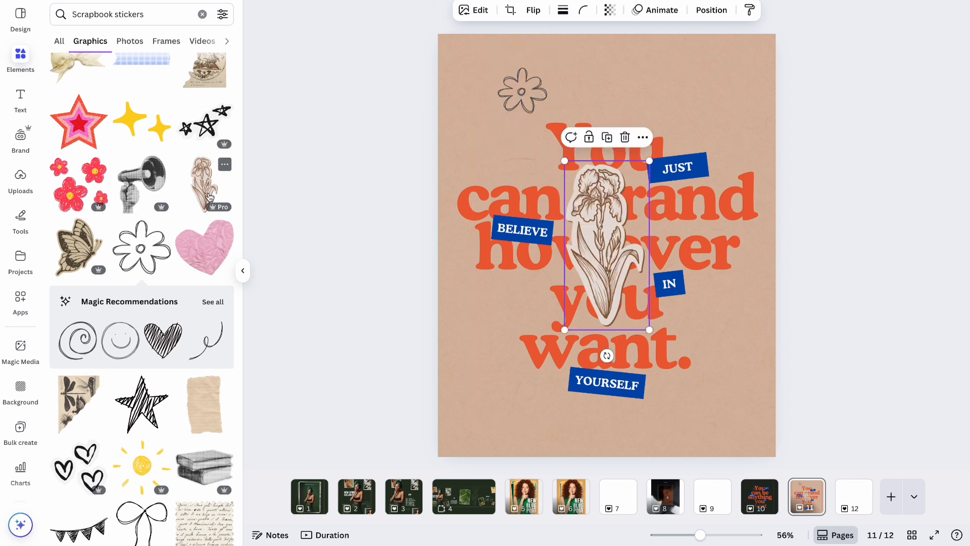
pyautogui.moveTo(565, 326); pyautogui.dragTo(629, 256)
pyautogui.moveTo(633, 206); pyautogui.dragTo(520, 361)
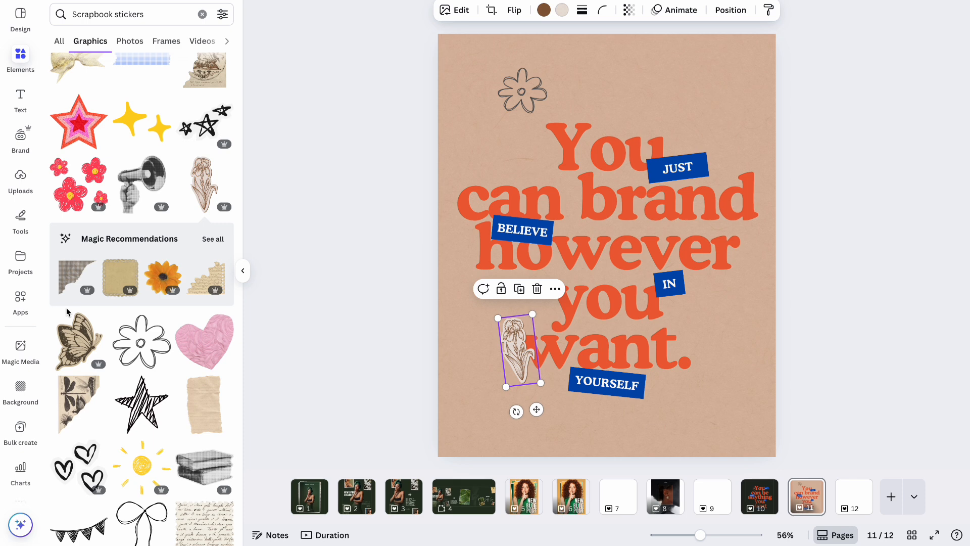
# - Add the pink flower stem from the iris's full recommendations, shrink it, turn it blooms-down, and place it beside the "JUST" label
pyautogui.click(213, 239)
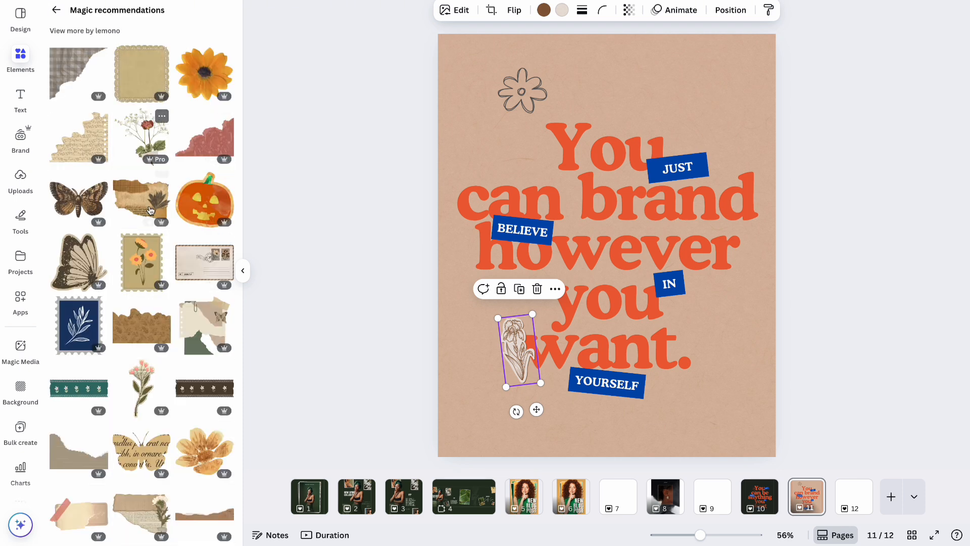
pyautogui.click(142, 386)
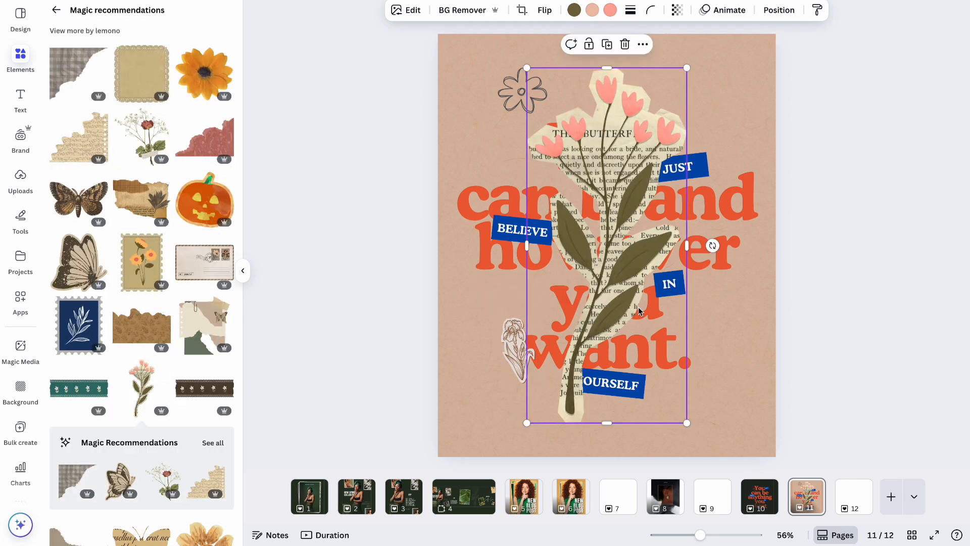
pyautogui.moveTo(631, 195); pyautogui.dragTo(659, 212)
pyautogui.moveTo(556, 439); pyautogui.dragTo(653, 140)
pyautogui.moveTo(651, 144); pyautogui.dragTo(651, 146)
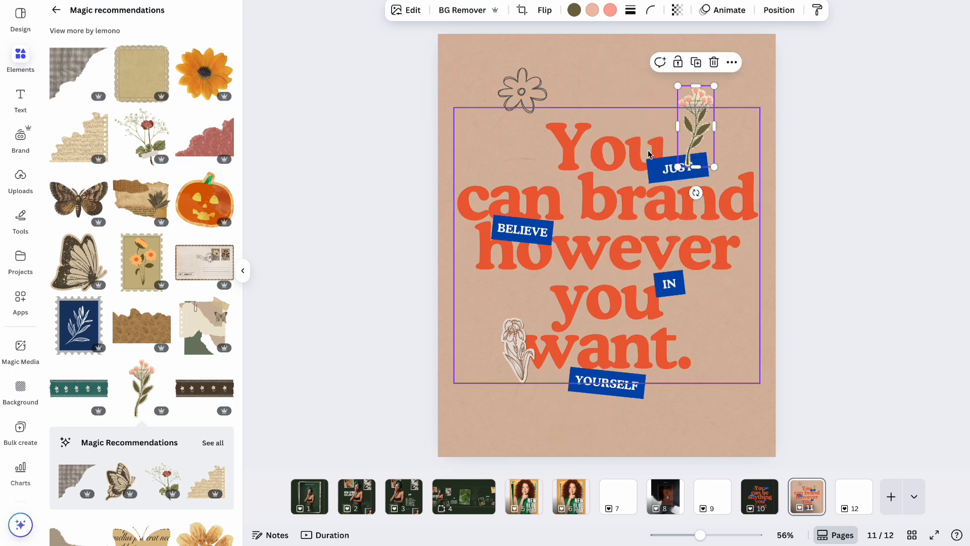
pyautogui.moveTo(697, 191); pyautogui.dragTo(676, 77)
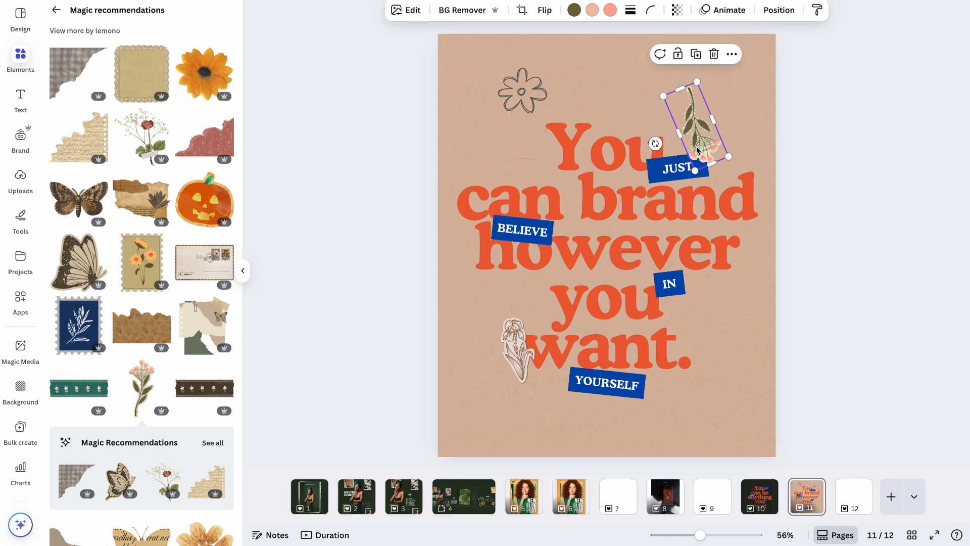
pyautogui.moveTo(704, 138); pyautogui.dragTo(720, 172)
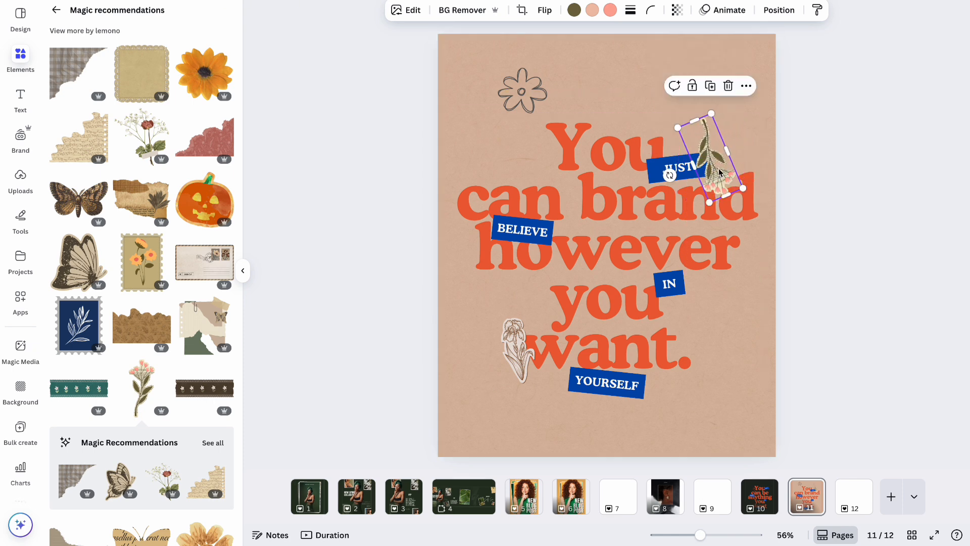
# - Add the torn brown paper graphic, enlarge it to the page width, and reduce it to a strip along the page's bottom edge
pyautogui.click(149, 307)
pyautogui.moveTo(586, 228); pyautogui.dragTo(554, 404)
pyautogui.moveTo(709, 356); pyautogui.dragTo(772, 319)
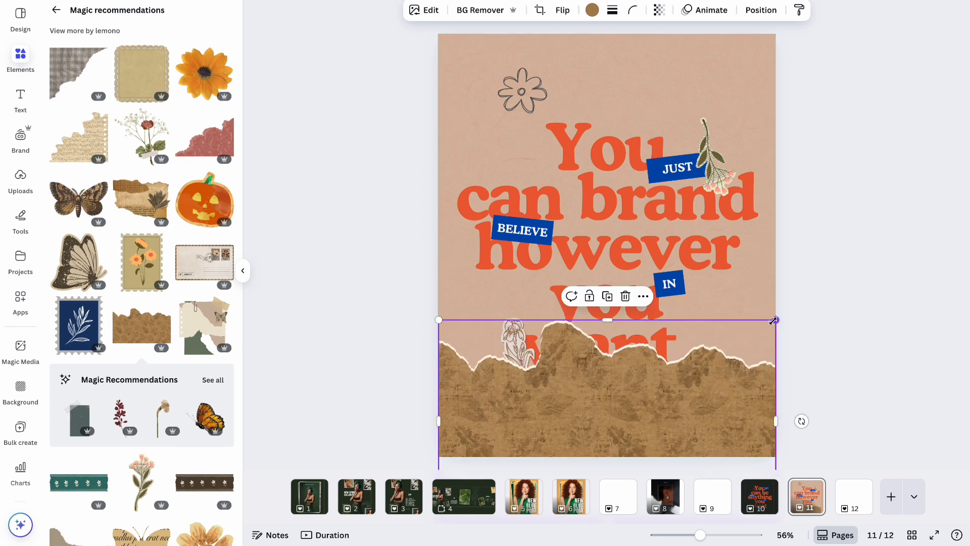
pyautogui.moveTo(663, 393); pyautogui.dragTo(657, 273)
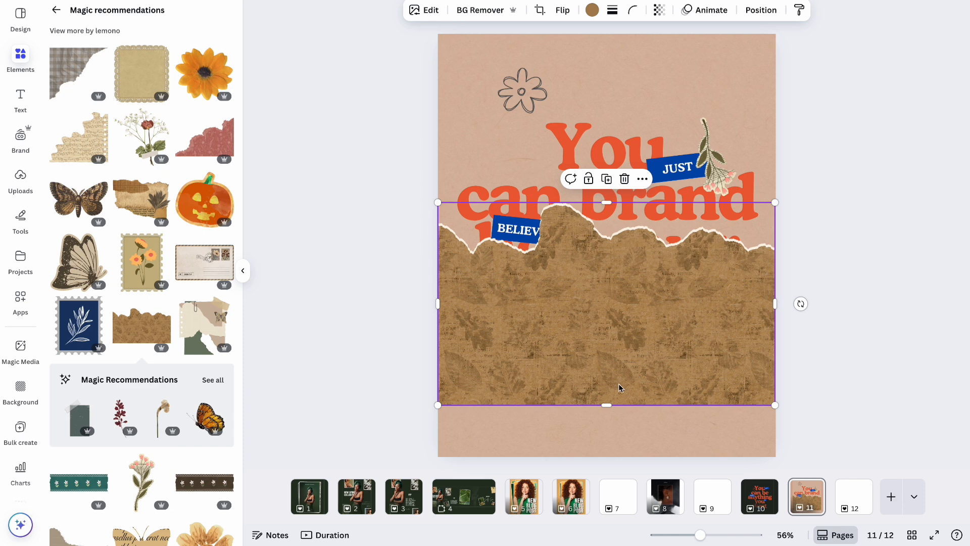
pyautogui.moveTo(609, 403); pyautogui.dragTo(588, 440)
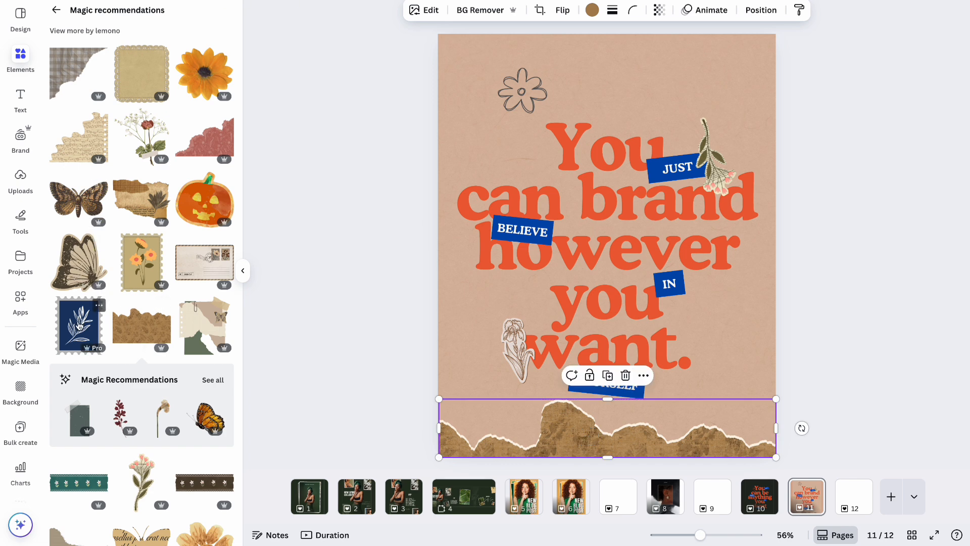
# - Recolor the quote text white, and add the navy leaf stamp over the page's upper right corner
pyautogui.click(79, 326)
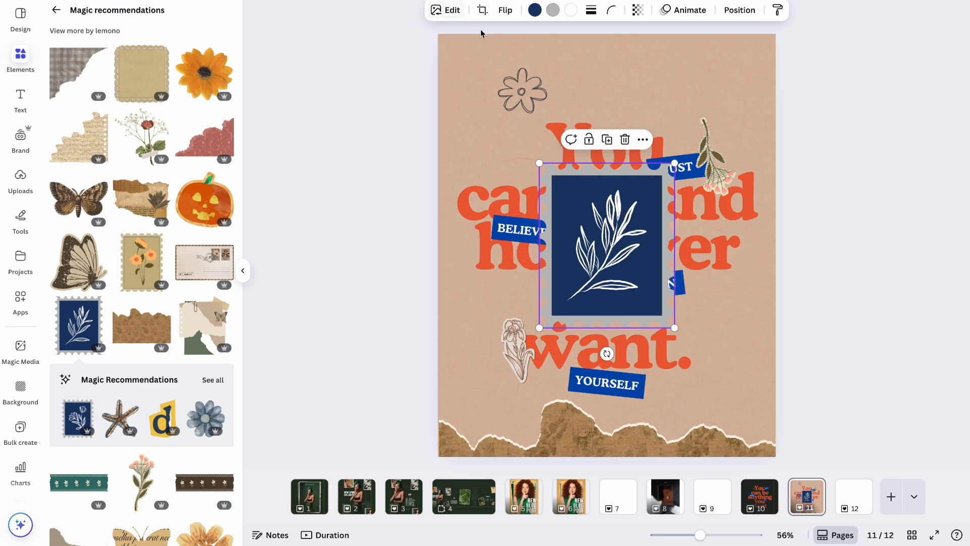
pyautogui.click(557, 141)
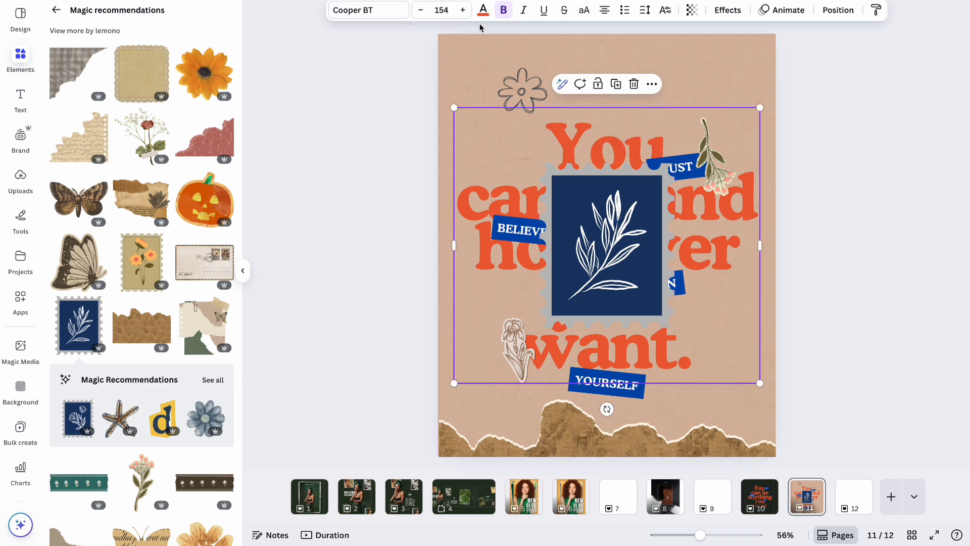
pyautogui.click(484, 9)
pyautogui.click(132, 162)
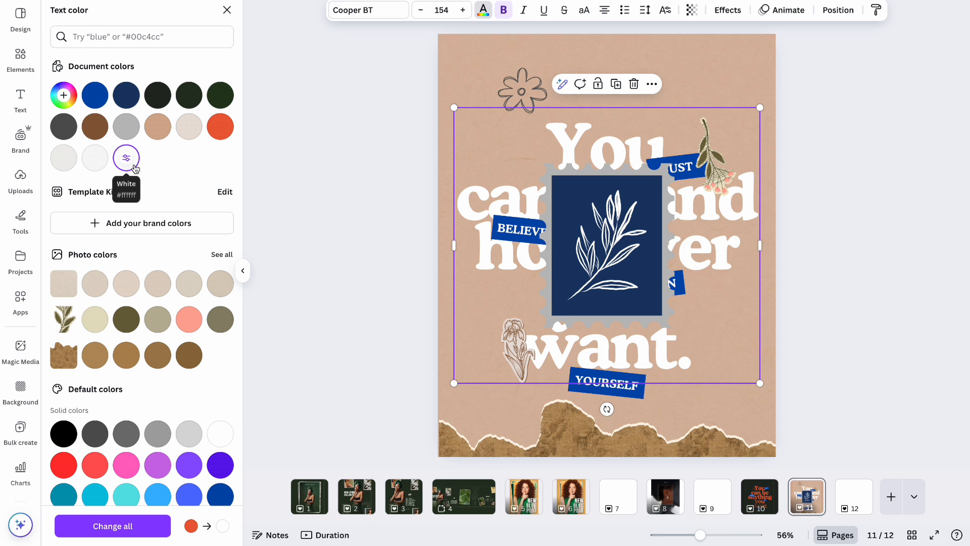
pyautogui.moveTo(606, 260); pyautogui.dragTo(765, 122)
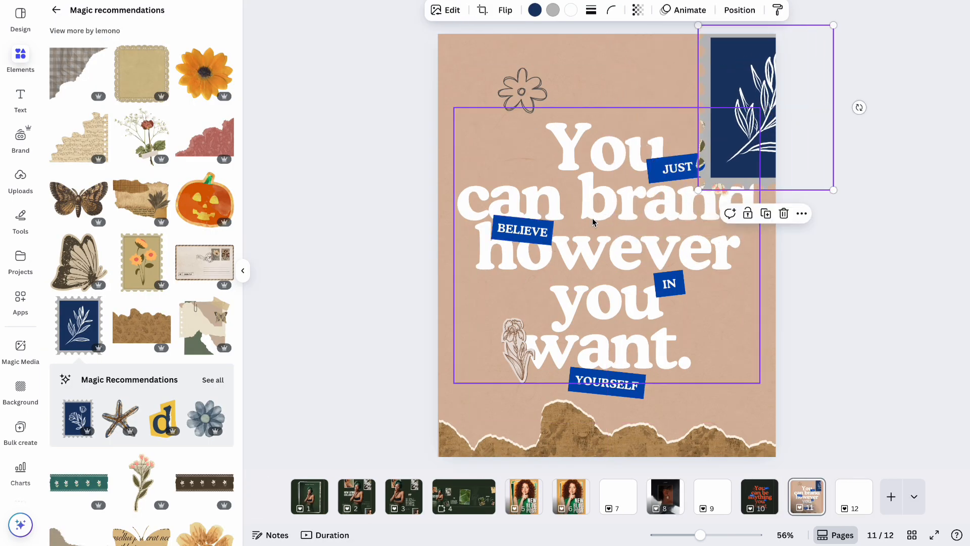
# - Apply the Shadow effect to the quote text with the document's brown as the shadow color
pyautogui.click(555, 156)
pyautogui.click(727, 10)
pyautogui.click(140, 86)
pyautogui.click(224, 293)
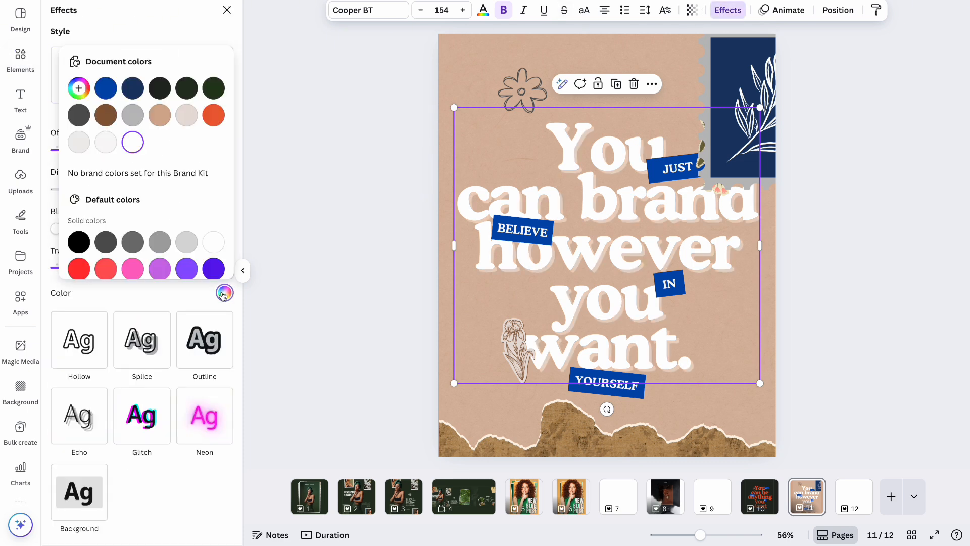
pyautogui.click(133, 243)
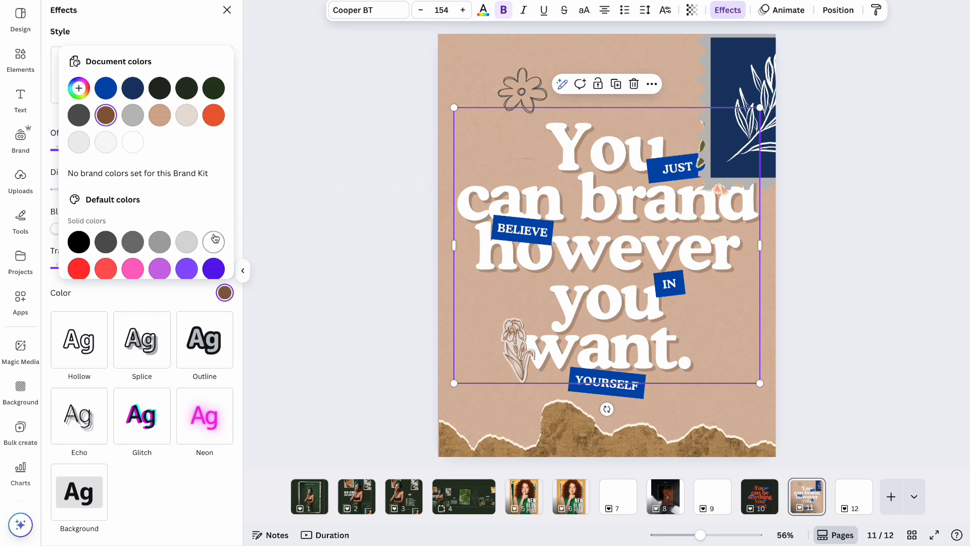
# - Set the quote text's shadow direction to -29 and its offset to 45
pyautogui.click(175, 296)
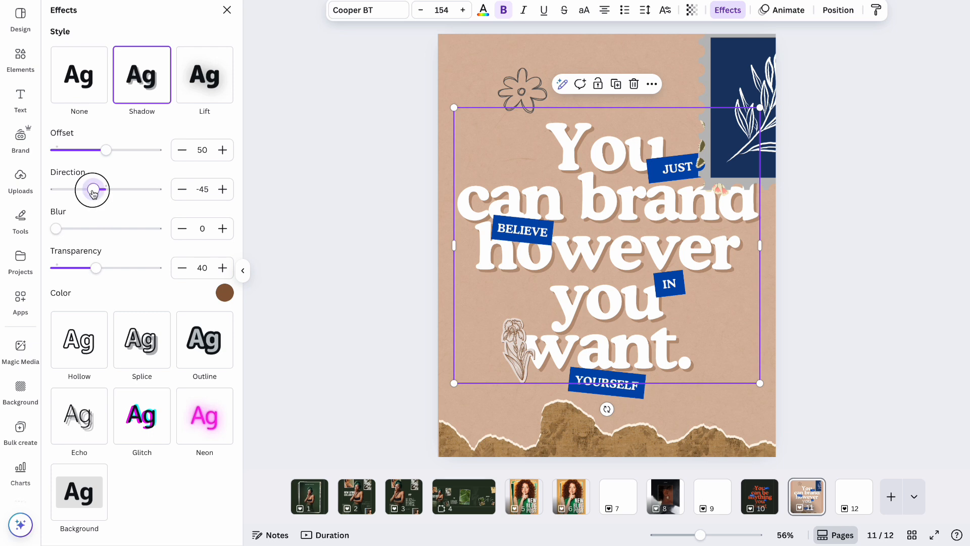
pyautogui.moveTo(95, 192); pyautogui.dragTo(98, 195)
pyautogui.moveTo(106, 149); pyautogui.dragTo(101, 148)
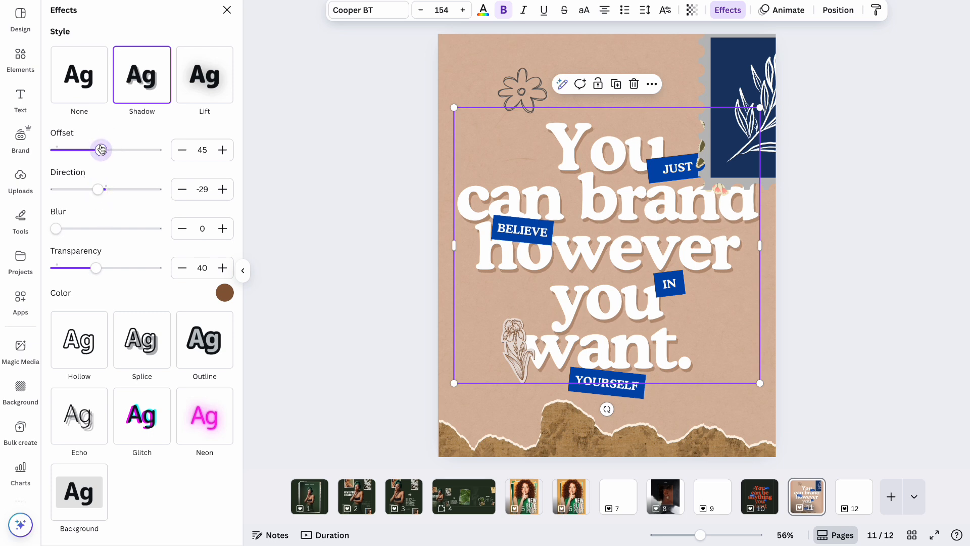
pyautogui.click(828, 168)
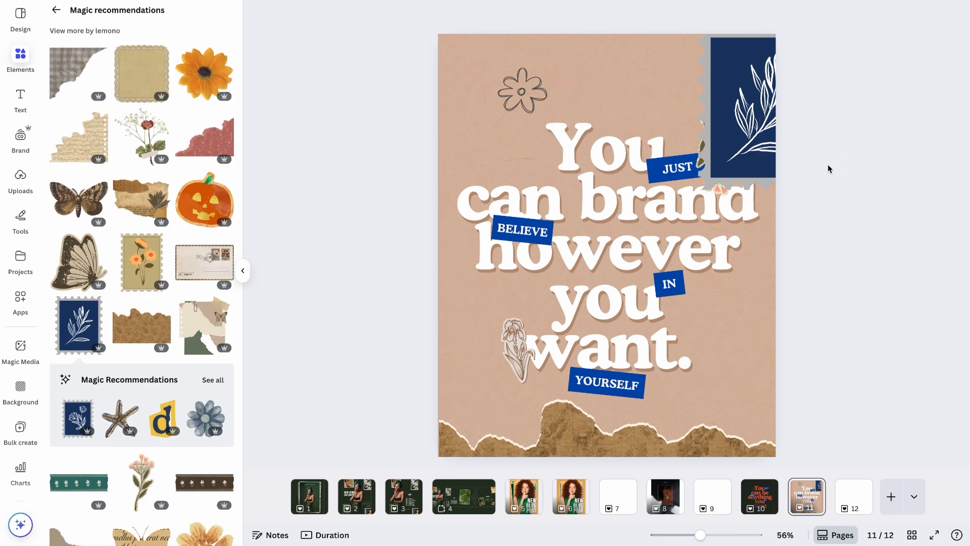
# - Move the leaf stamp fully onto the page over the quote and recolor its navy background to #e8dfd8
pyautogui.click(760, 137)
pyautogui.moveTo(746, 144); pyautogui.dragTo(597, 222)
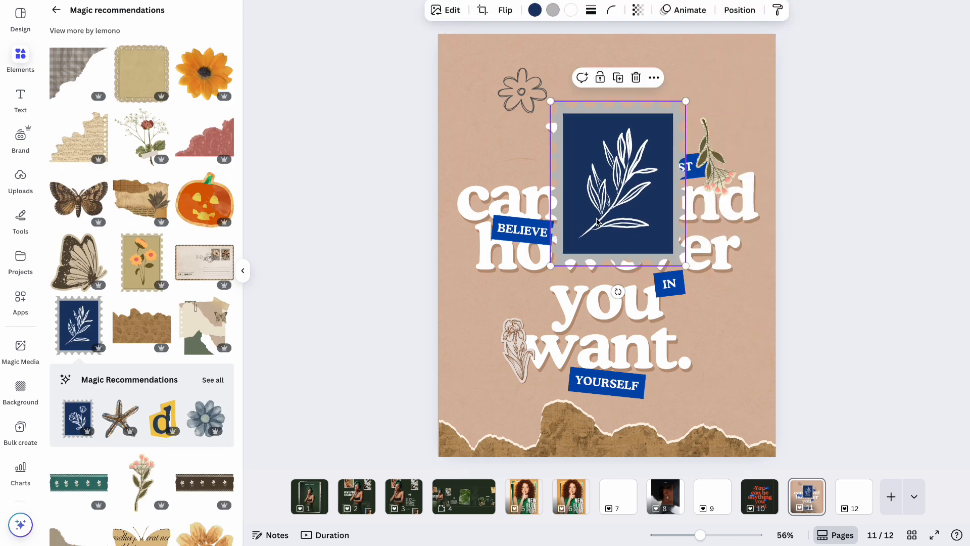
pyautogui.click(535, 11)
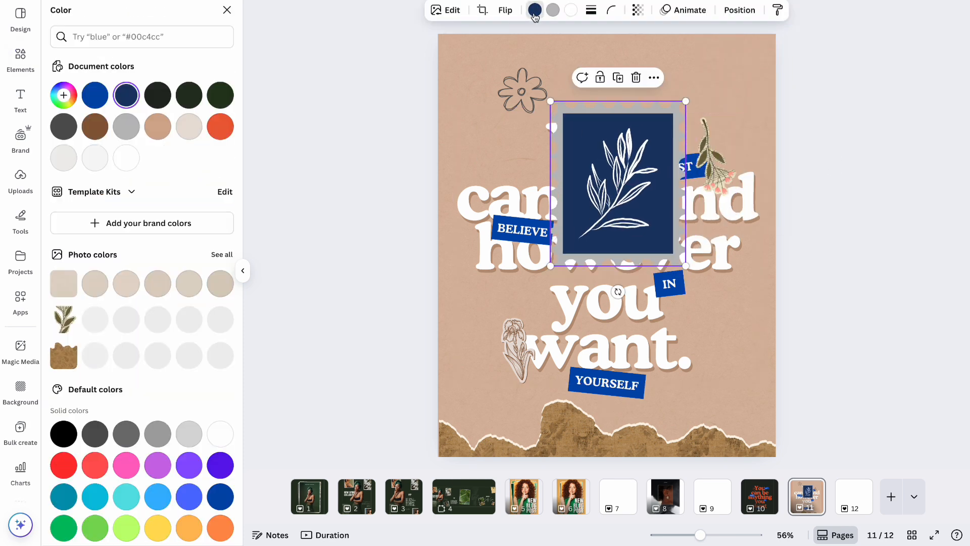
pyautogui.click(220, 130)
pyautogui.click(189, 127)
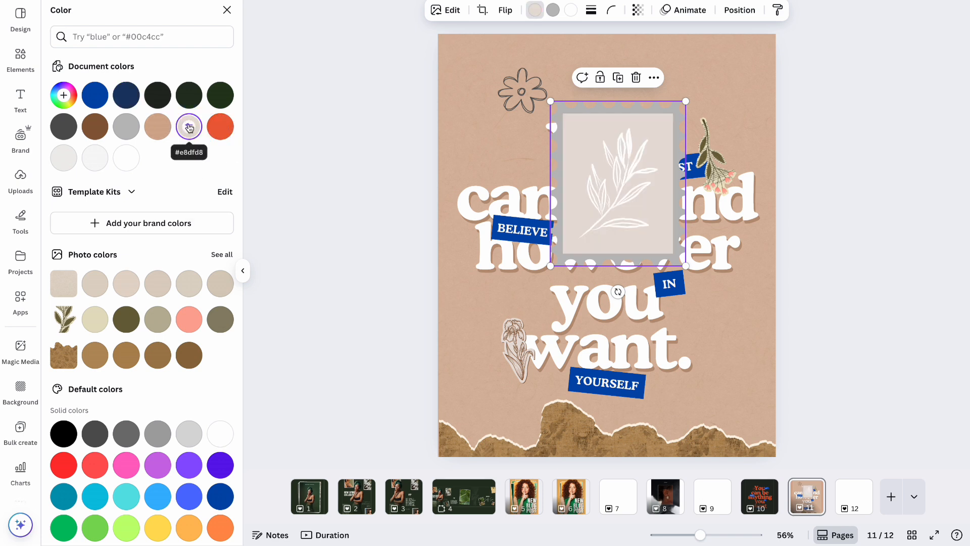
# - Recolor the stamp's gray border to the document's brown and shrink the stamp to a small size above the "JUST" label
pyautogui.click(554, 12)
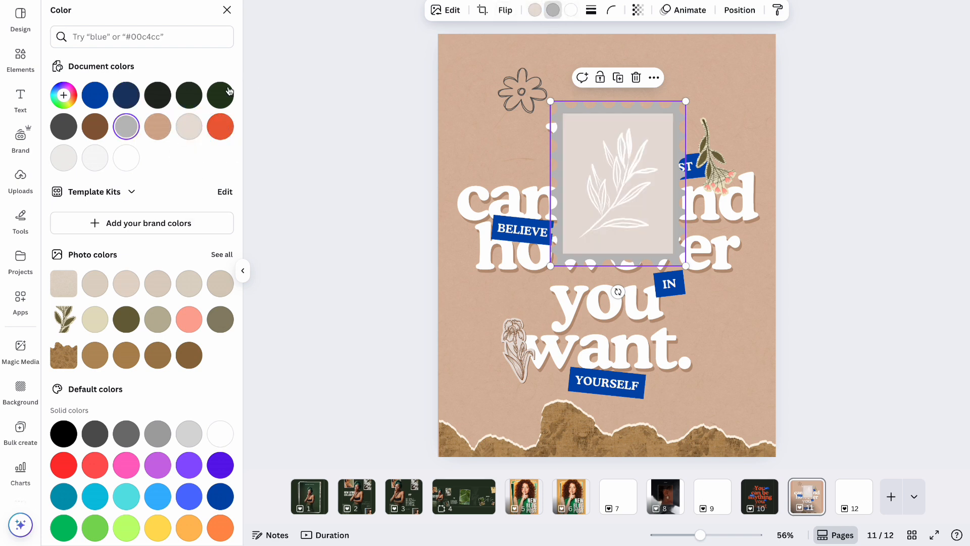
pyautogui.click(157, 95)
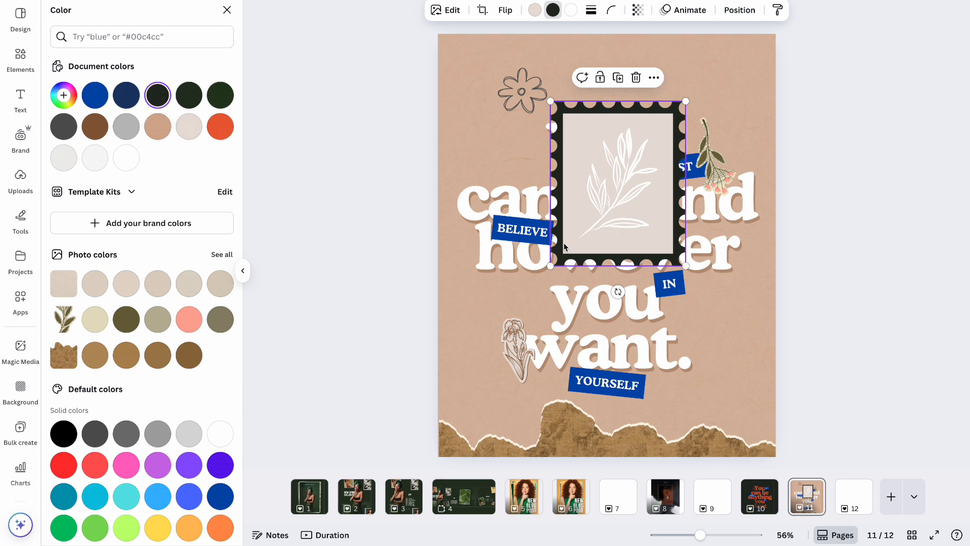
pyautogui.click(94, 138)
pyautogui.moveTo(550, 265); pyautogui.dragTo(646, 150)
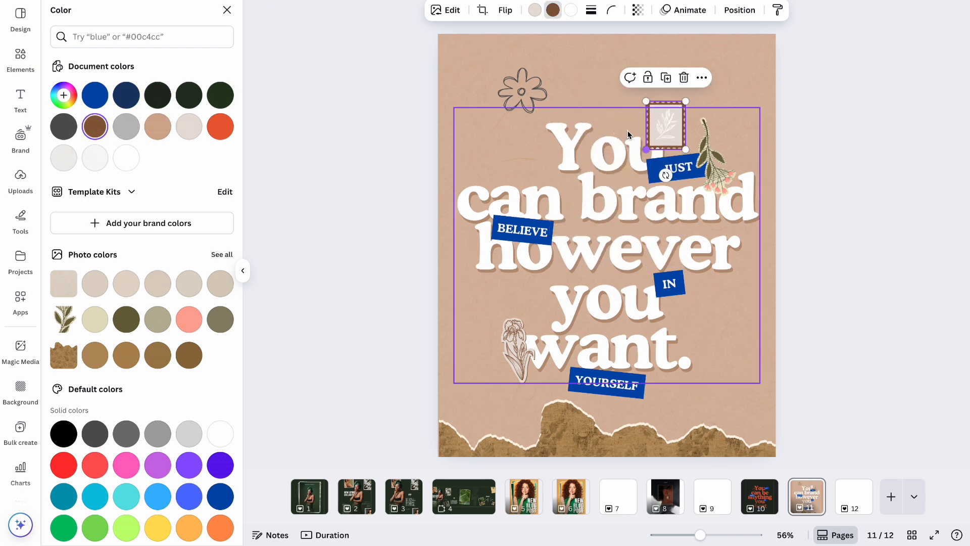
# - Recolor the stamp's leaf to the document's brown, tilt the stamp counterclockwise and move it partly off the page's upper left edge
pyautogui.click(572, 11)
pyautogui.click(94, 126)
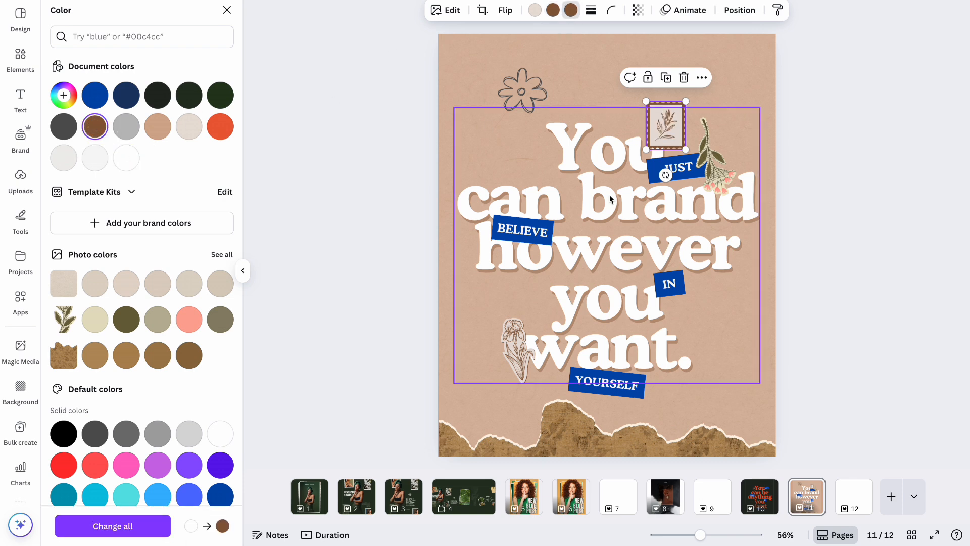
pyautogui.moveTo(665, 176); pyautogui.dragTo(682, 172)
pyautogui.moveTo(667, 136); pyautogui.dragTo(449, 131)
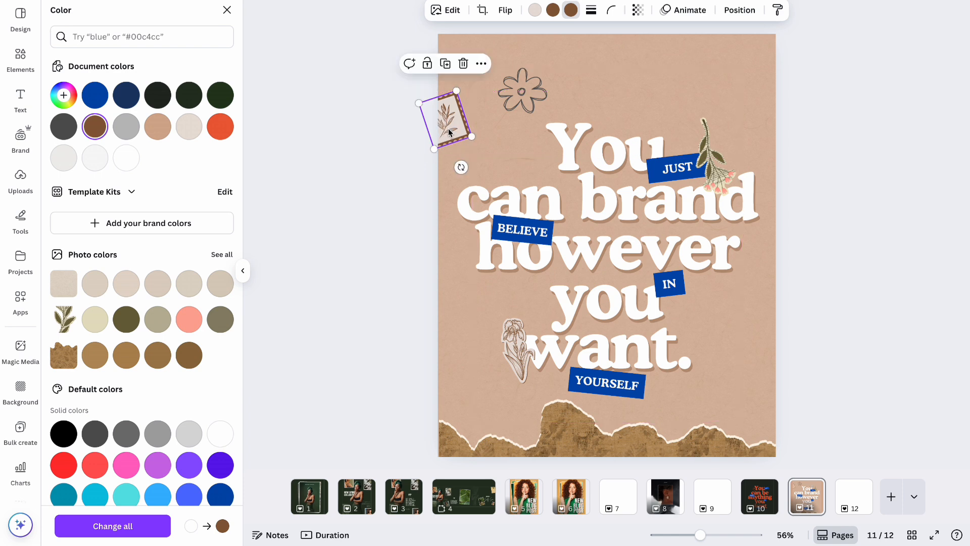
# - Search the elements for "scrapbook stamps" and list all graphics results
pyautogui.click(20, 58)
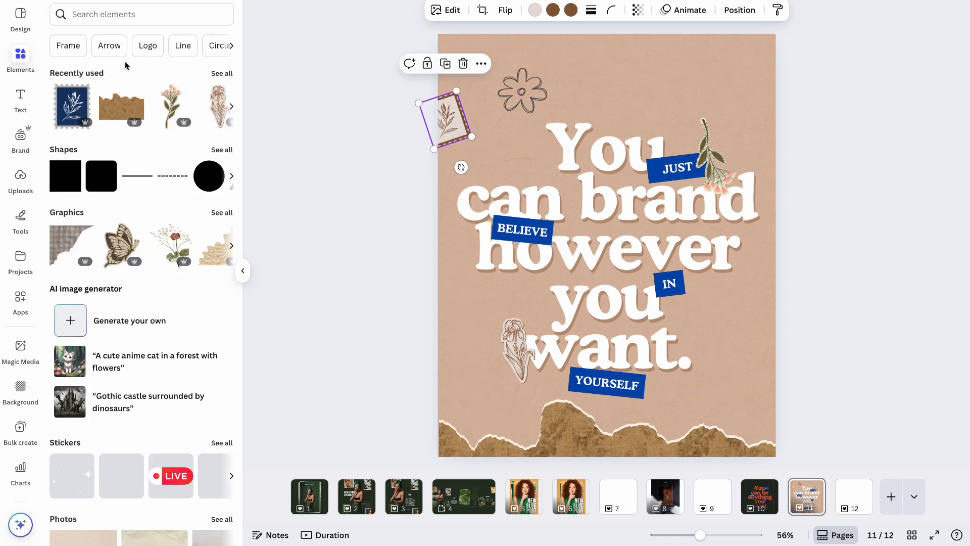
pyautogui.click(114, 14)
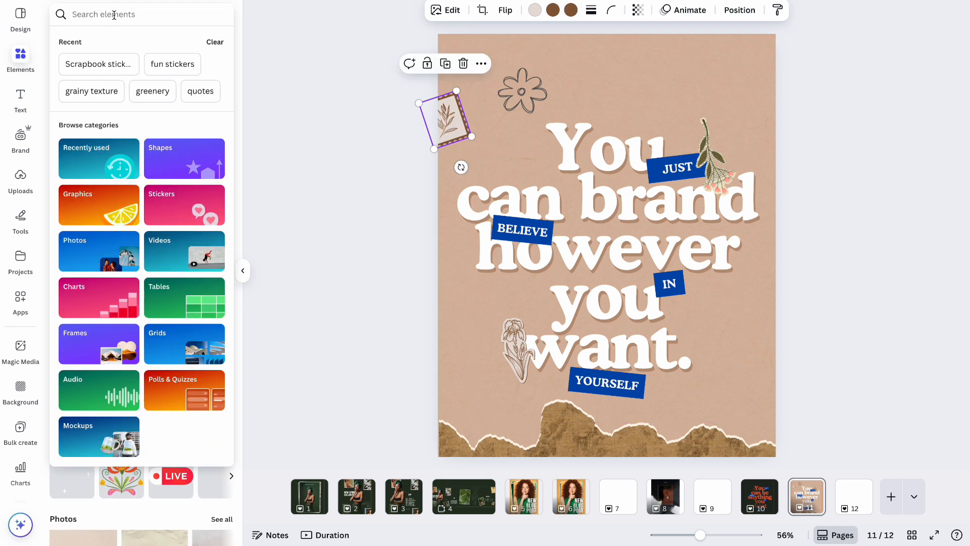
pyautogui.write('scrapbook')
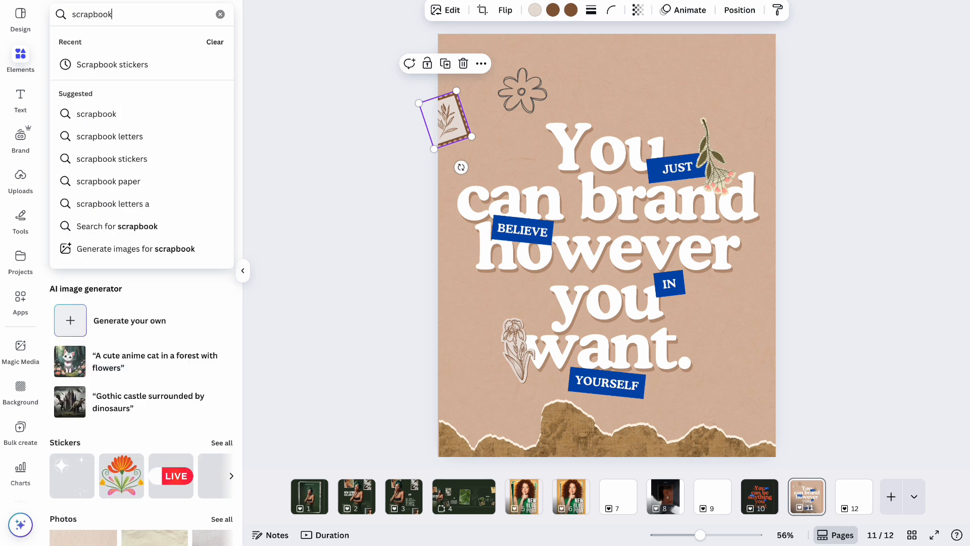
pyautogui.write(' stamps')
pyautogui.press('Return')
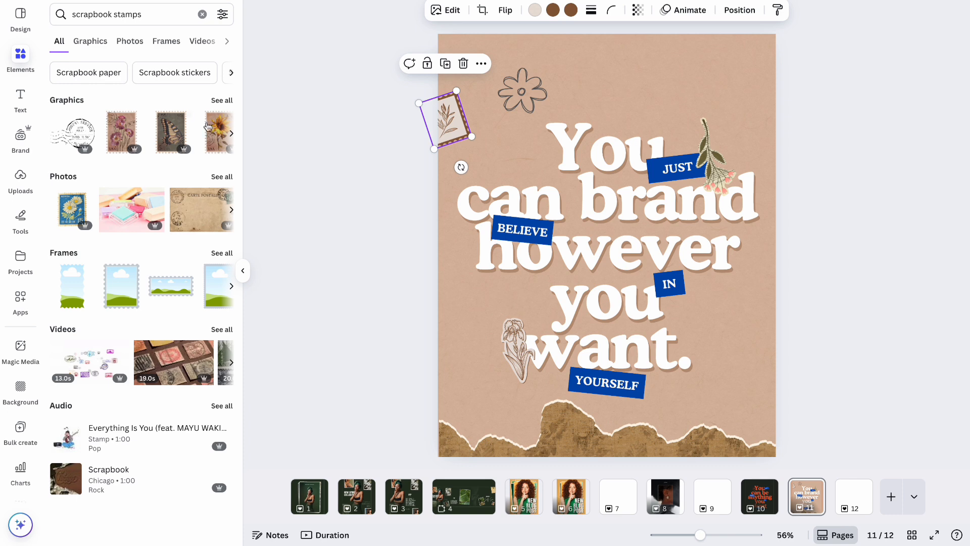
pyautogui.click(221, 101)
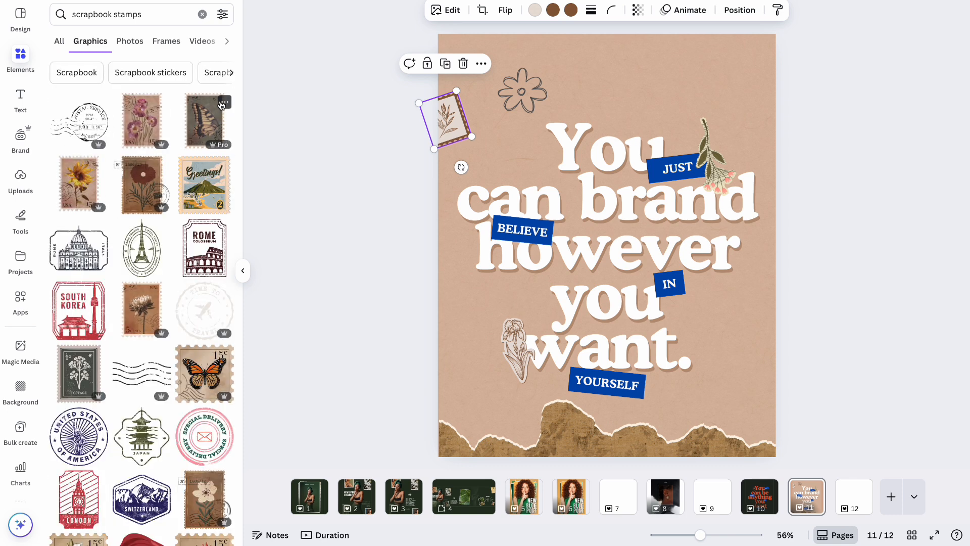
# - Add the red wax seal graphic, shrunk to fit over the "o" of "you" in the quote
pyautogui.scroll(-4, 151, 351)
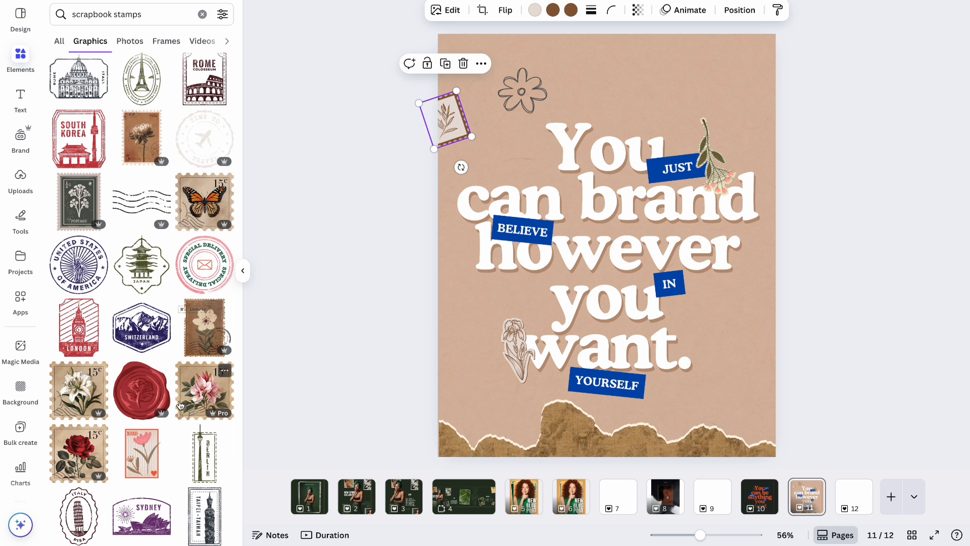
pyautogui.click(144, 389)
pyautogui.moveTo(665, 186); pyautogui.dragTo(605, 309)
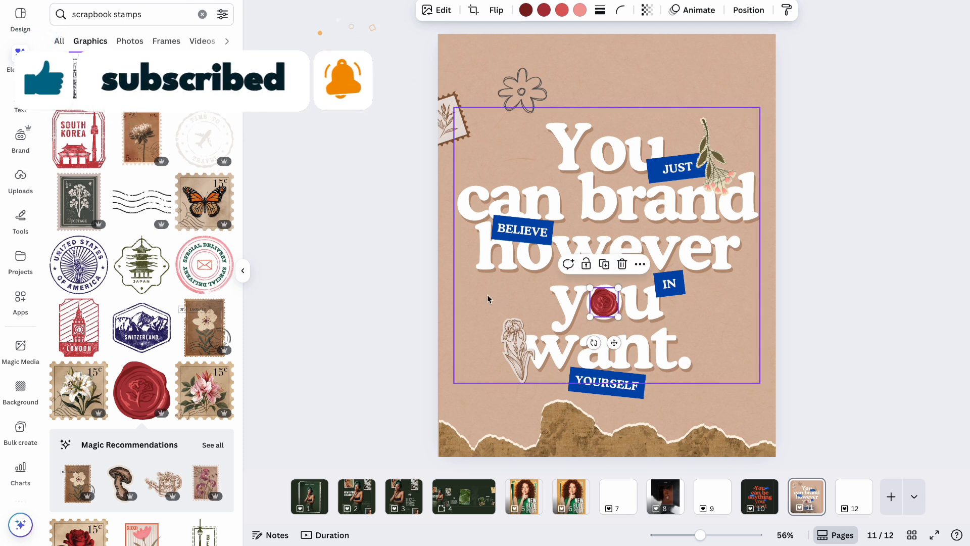
# - Add a small, tilted watering can sticker above the "Y" of "You" and move the flower doodle to the page's upper right corner
pyautogui.scroll(-6, 129, 426)
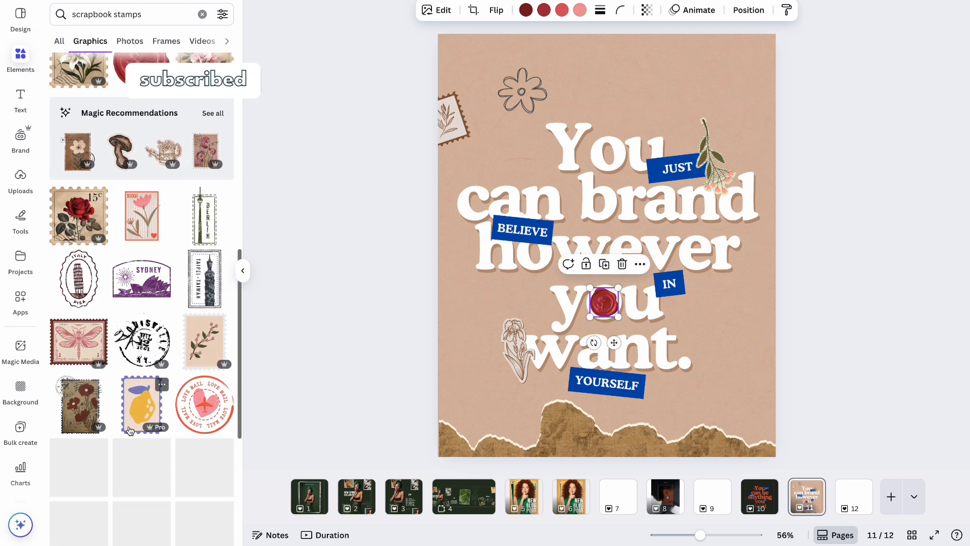
pyautogui.click(163, 150)
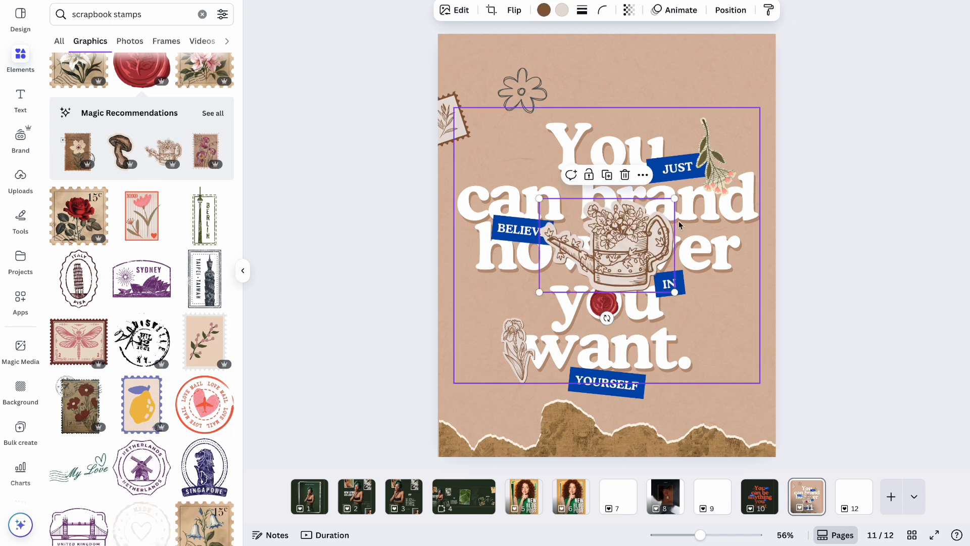
pyautogui.moveTo(539, 198); pyautogui.dragTo(624, 241)
pyautogui.moveTo(643, 319); pyautogui.dragTo(632, 316)
pyautogui.moveTo(654, 285); pyautogui.dragTo(542, 127)
pyautogui.click(527, 76)
pyautogui.moveTo(526, 76); pyautogui.dragTo(736, 69)
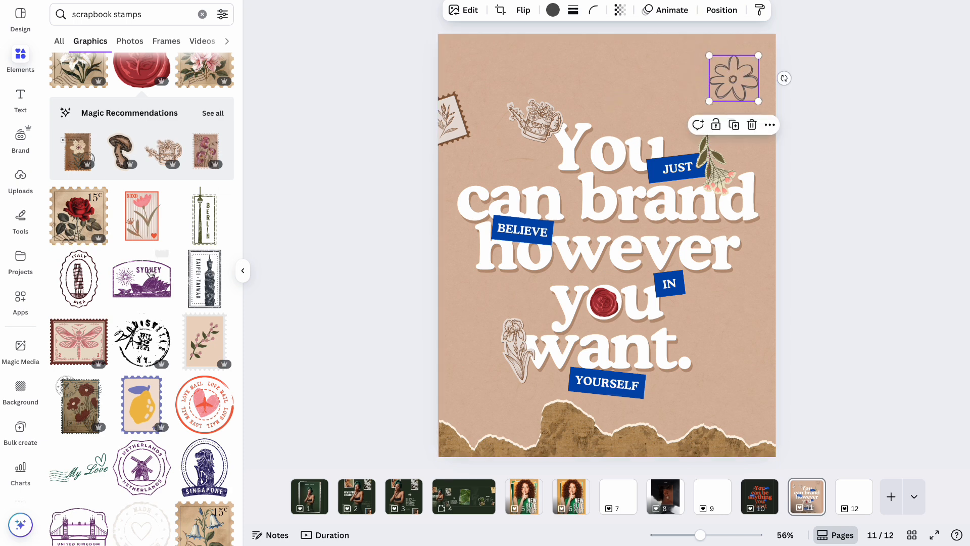
# - Add the purple Netherlands windmill stamp and place it small beside "want." near the page's right edge
pyautogui.scroll(-6, 151, 323)
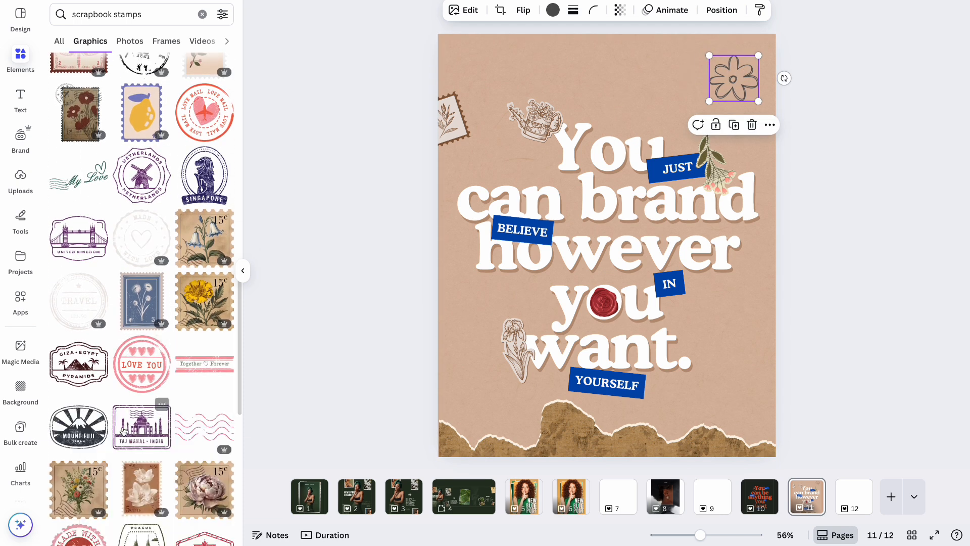
pyautogui.click(152, 179)
pyautogui.moveTo(538, 309); pyautogui.dragTo(739, 351)
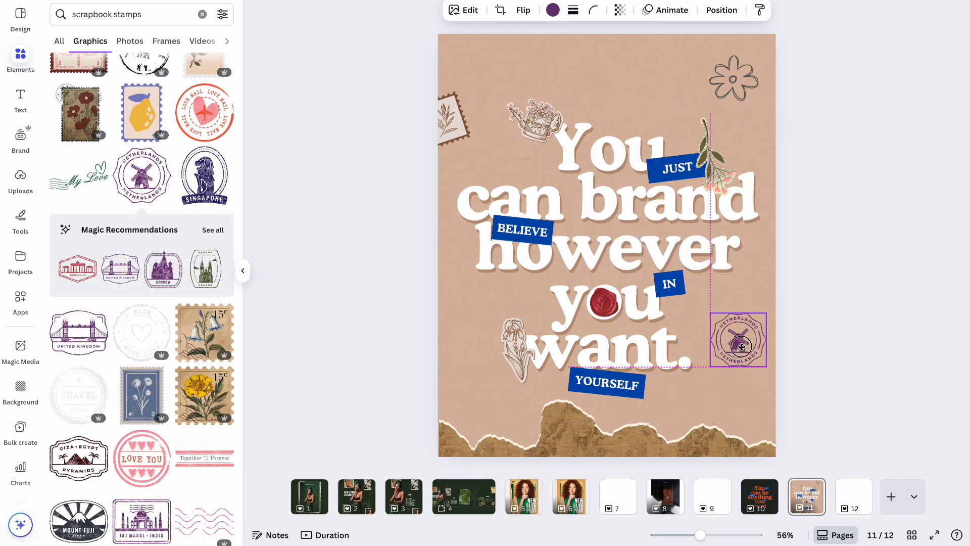
# - Add the "Made with Love" stamp small and partly off the page's top edge, and make it semi-transparent
pyautogui.scroll(-6, 124, 350)
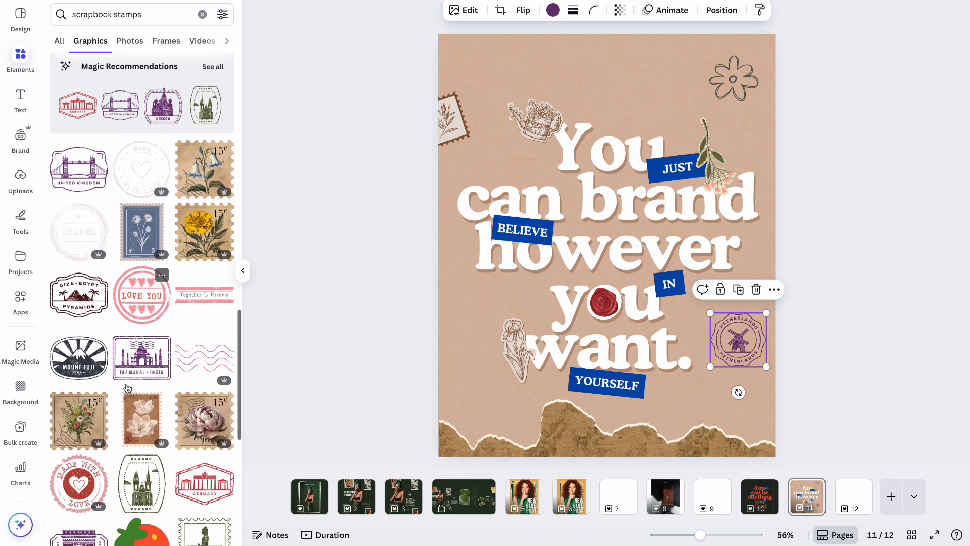
pyautogui.click(78, 331)
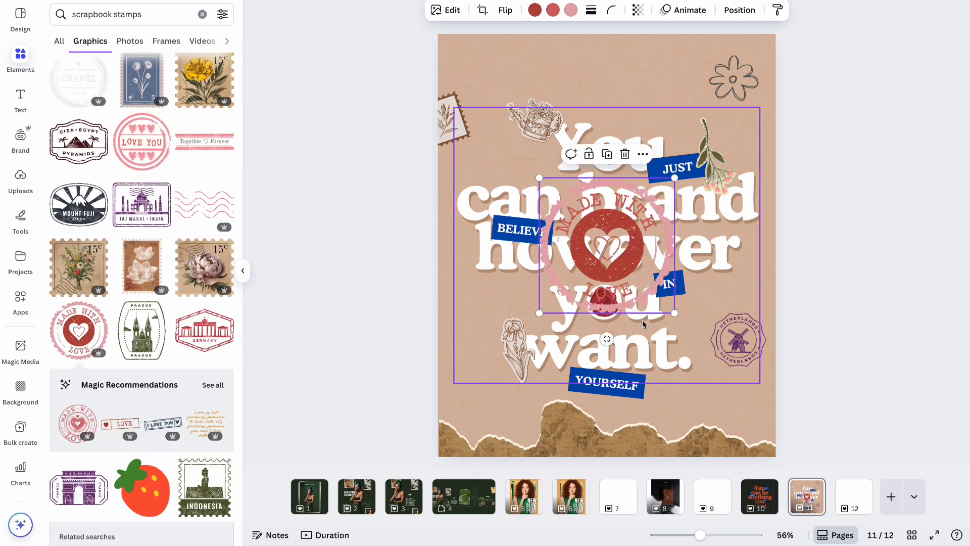
pyautogui.moveTo(674, 312); pyautogui.dragTo(603, 39)
pyautogui.click(638, 11)
pyautogui.moveTo(665, 64); pyautogui.dragTo(628, 61)
pyautogui.click(792, 119)
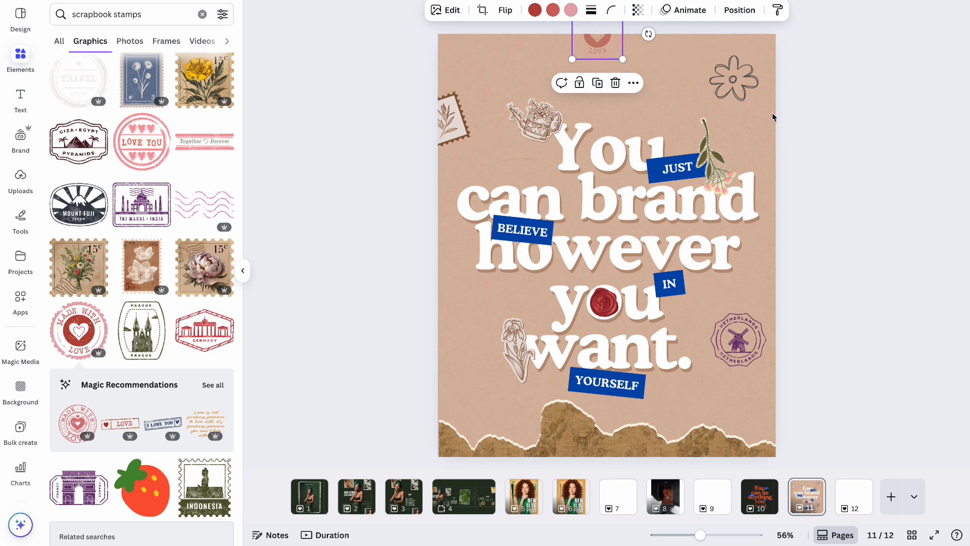
# - Make the Netherlands stamp semi-transparent and delete the flower doodle from the page's upper right corner
pyautogui.click(738, 339)
pyautogui.click(623, 11)
pyautogui.moveTo(651, 56); pyautogui.dragTo(579, 62)
pyautogui.click(862, 186)
pyautogui.click(861, 184)
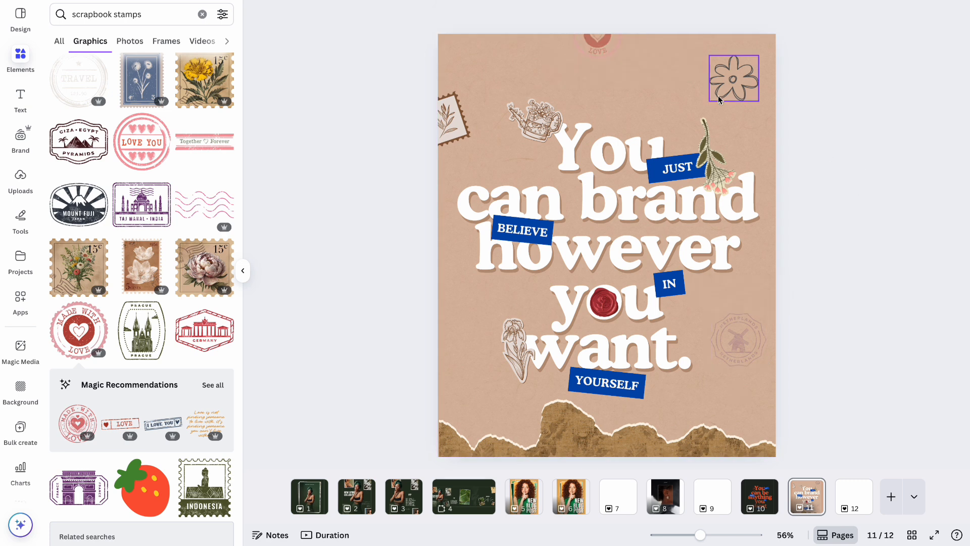
pyautogui.click(734, 83)
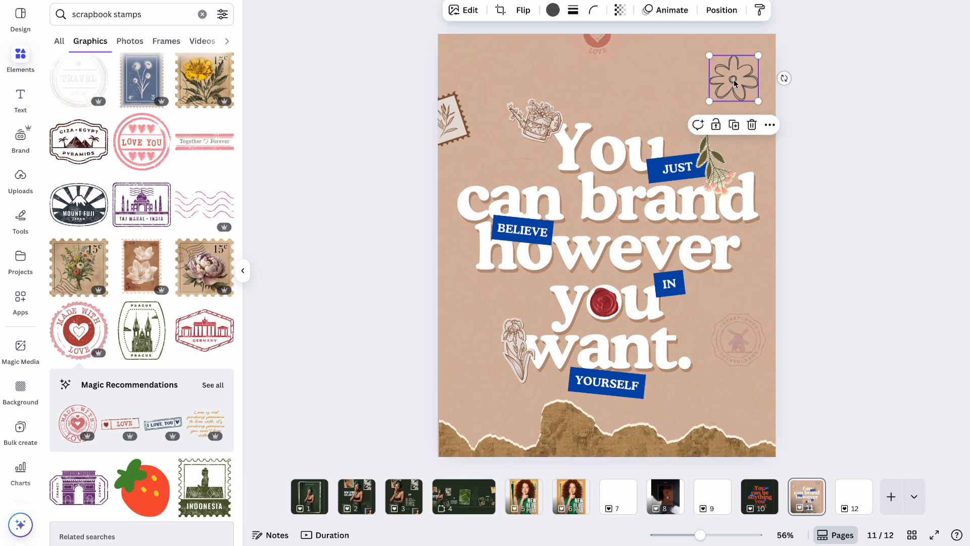
pyautogui.press('Delete')
# - Add the "LOVE YOU" stamp small and partly off the page's left edge beside "want.", with transparency 39
pyautogui.click(129, 129)
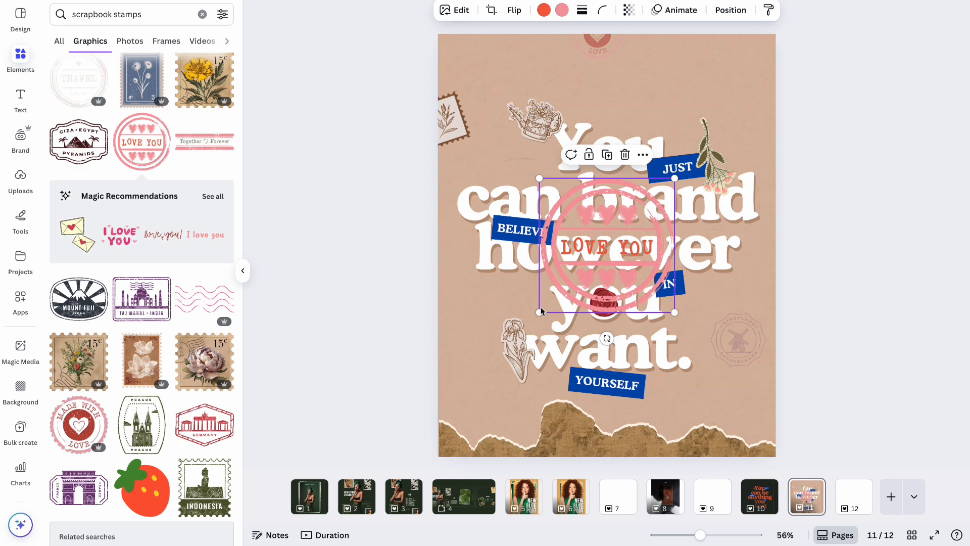
pyautogui.moveTo(539, 311); pyautogui.dragTo(439, 342)
pyautogui.click(629, 11)
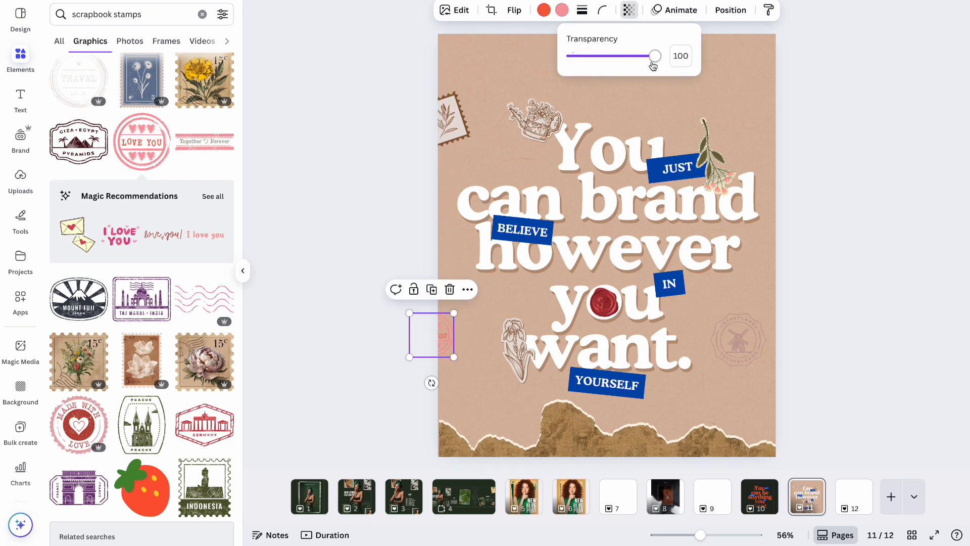
pyautogui.moveTo(651, 61); pyautogui.dragTo(605, 61)
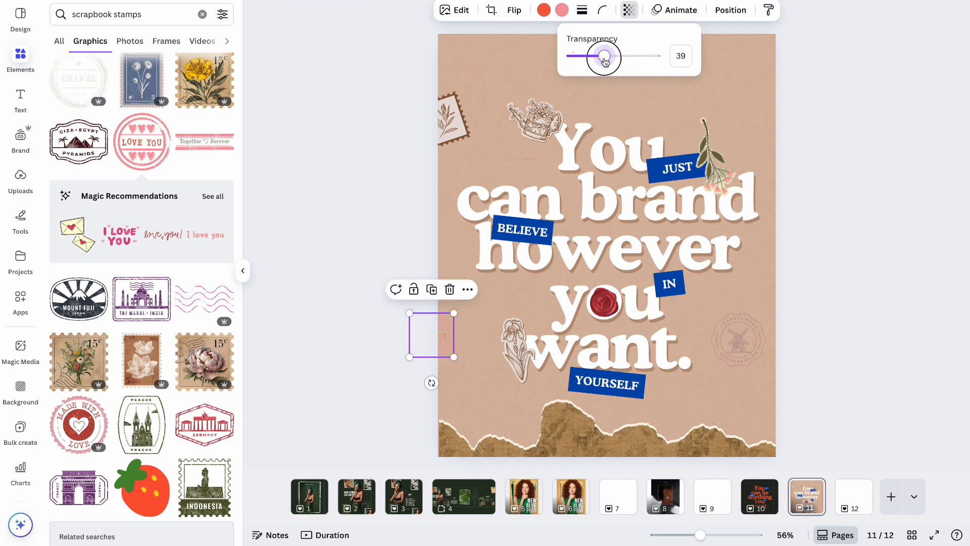
# - Add the pink wavy postmark lines partly off the page's upper right corner and recolor them to the document's brown
pyautogui.click(209, 282)
pyautogui.moveTo(654, 248)
pyautogui.mouseDown()
pyautogui.moveTo(784, 93)
pyautogui.moveTo(794, 91)
pyautogui.moveTo(792, 100)
pyautogui.mouseUp()
pyautogui.click(553, 11)
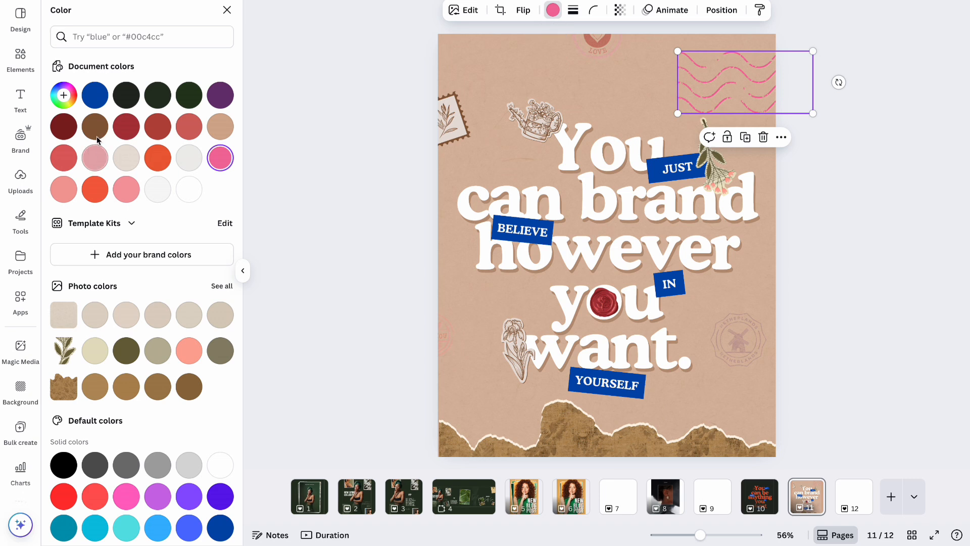
pyautogui.click(95, 127)
pyautogui.moveTo(740, 86); pyautogui.dragTo(748, 79)
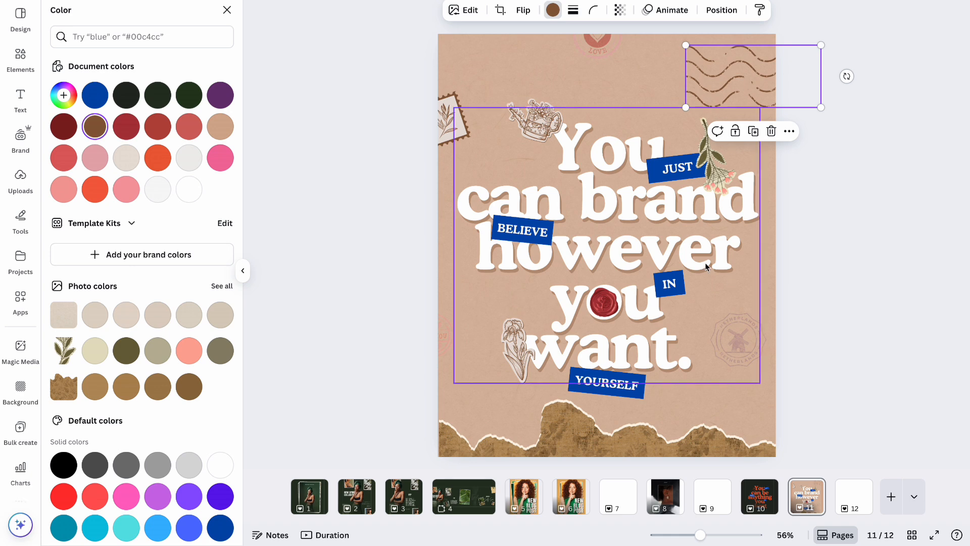
# - Add the sunflower postage stamp from the "scrapbook stamps" graphics and place it small over the wavy postmark lines
pyautogui.click(12, 61)
pyautogui.click(147, 22)
pyautogui.click(110, 61)
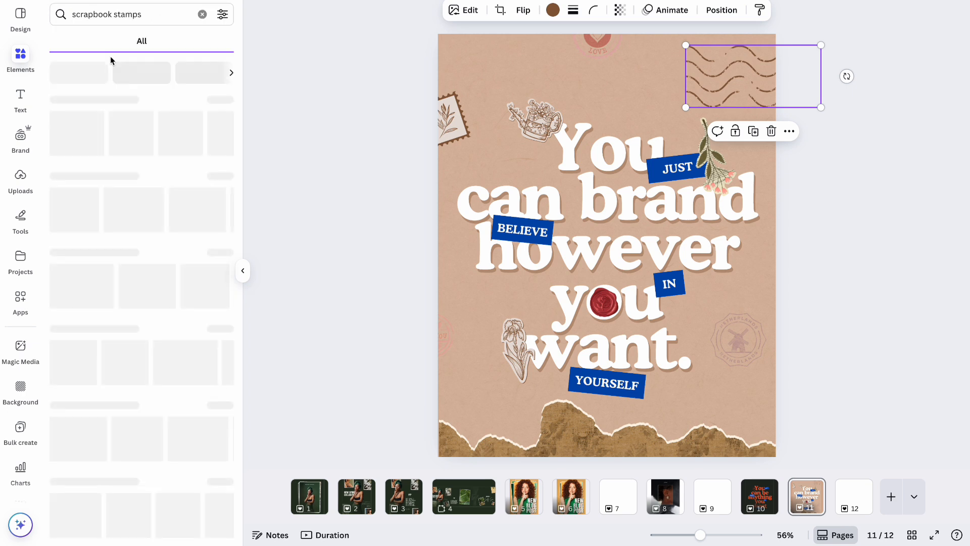
pyautogui.click(221, 100)
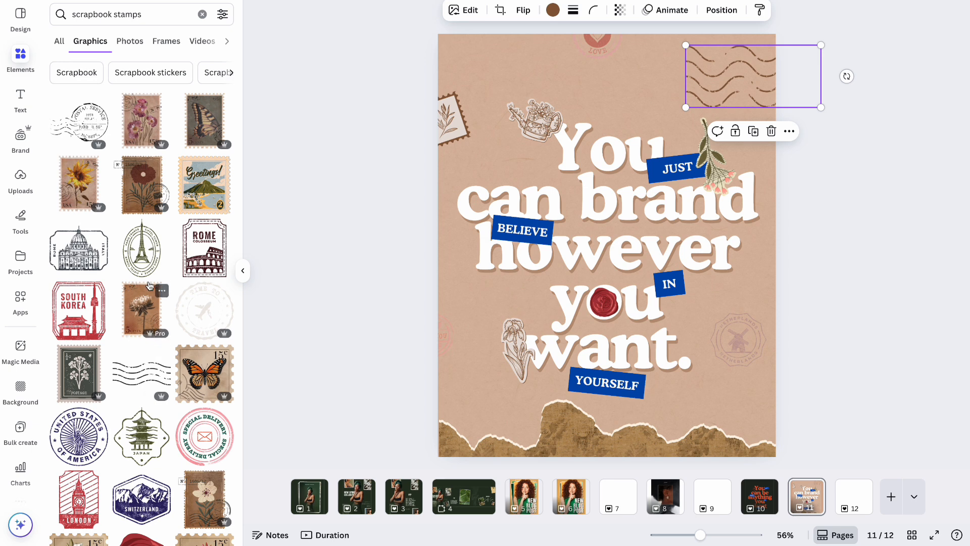
pyautogui.click(79, 183)
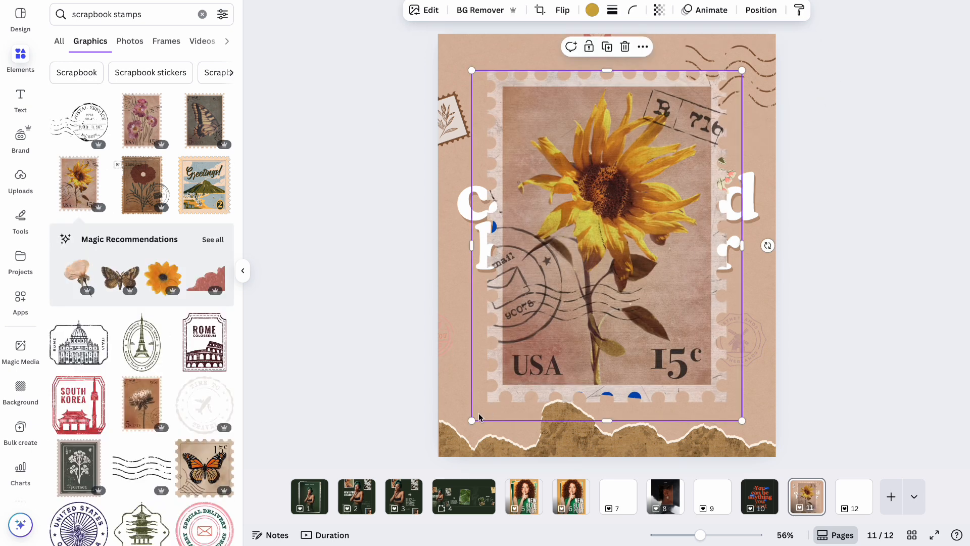
pyautogui.moveTo(474, 420); pyautogui.dragTo(724, 86)
pyautogui.click(853, 144)
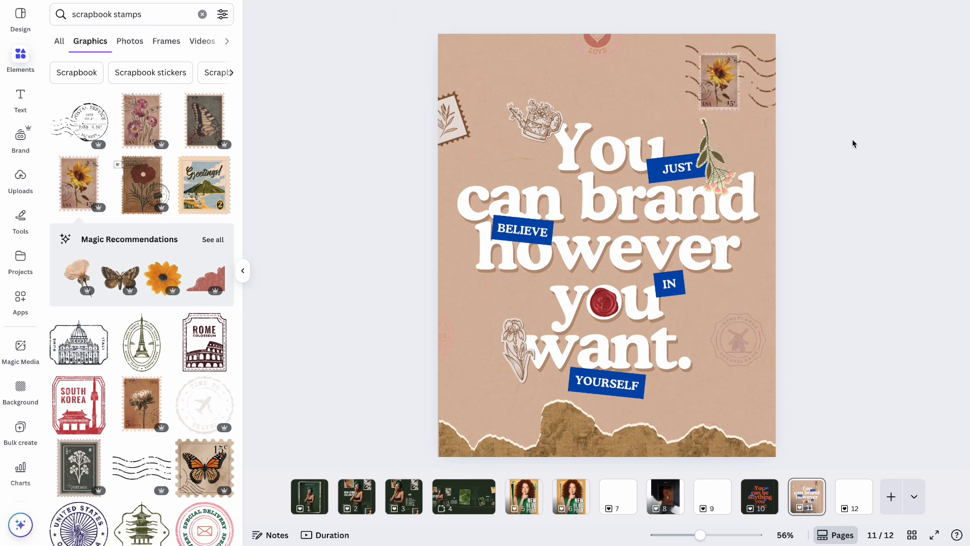
# - Recolor the "JUST" label's blue background to the muted sage from the leaf sticker's photo colors
pyautogui.click(657, 170)
pyautogui.click(350, 10)
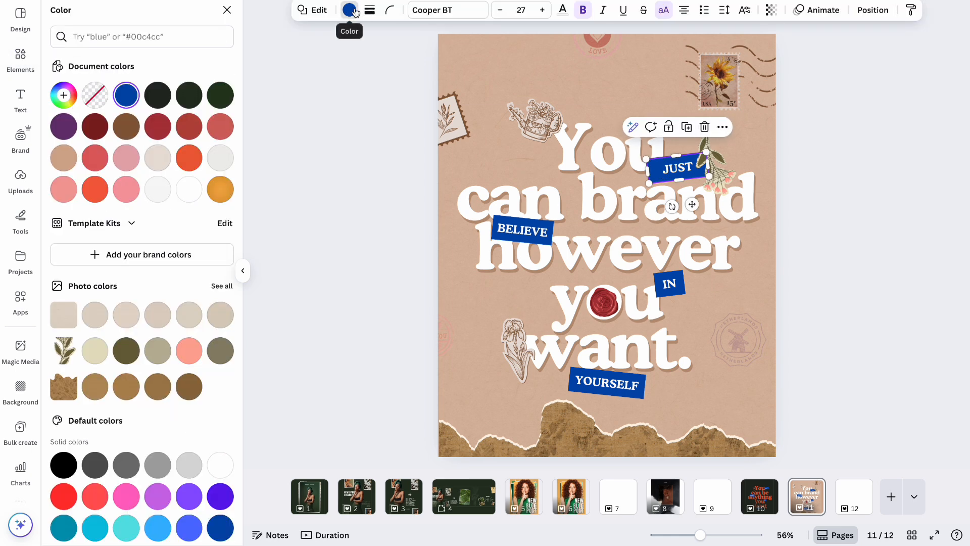
pyautogui.click(190, 349)
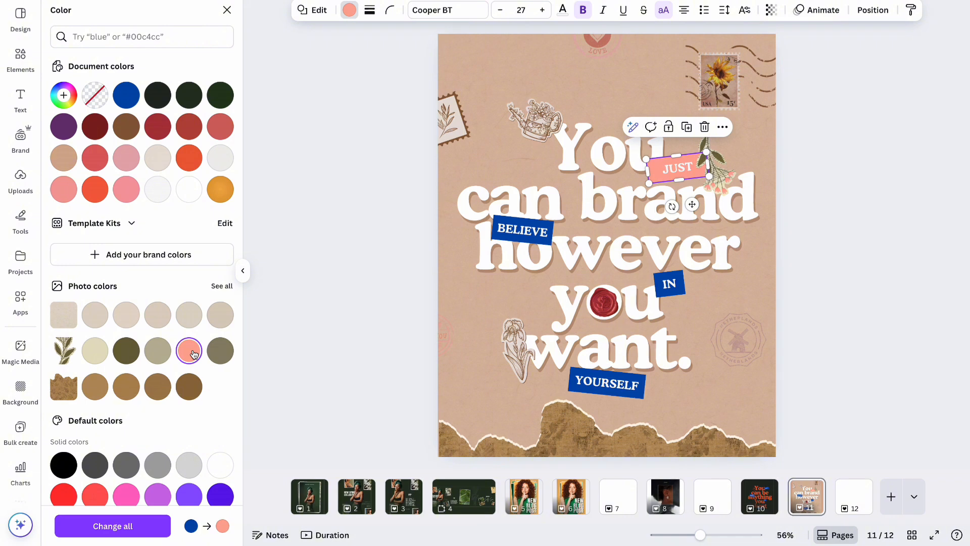
pyautogui.click(157, 358)
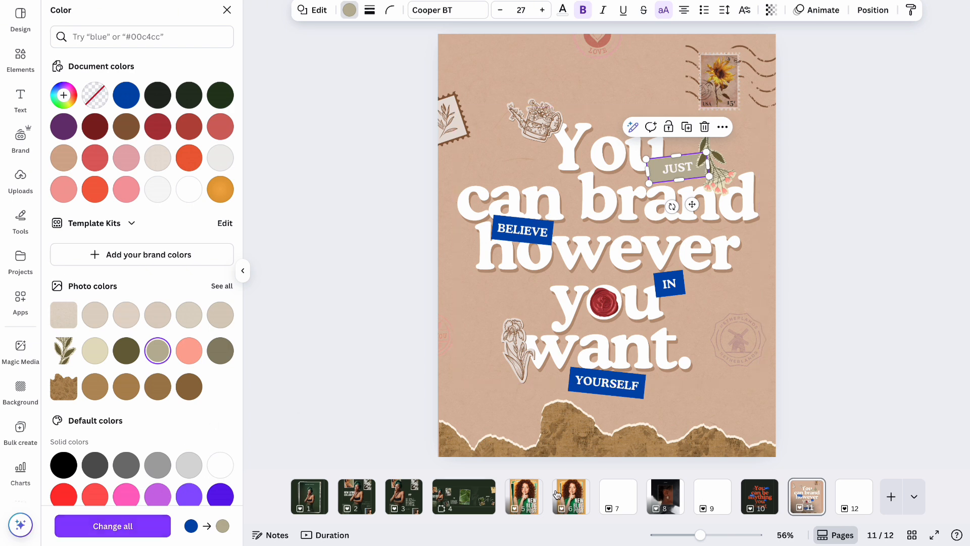
# - Recolor the "BELIEVE", "YOURSELF" and "IN" label backgrounds to the same muted sage photo color
pyautogui.click(503, 237)
pyautogui.click(158, 350)
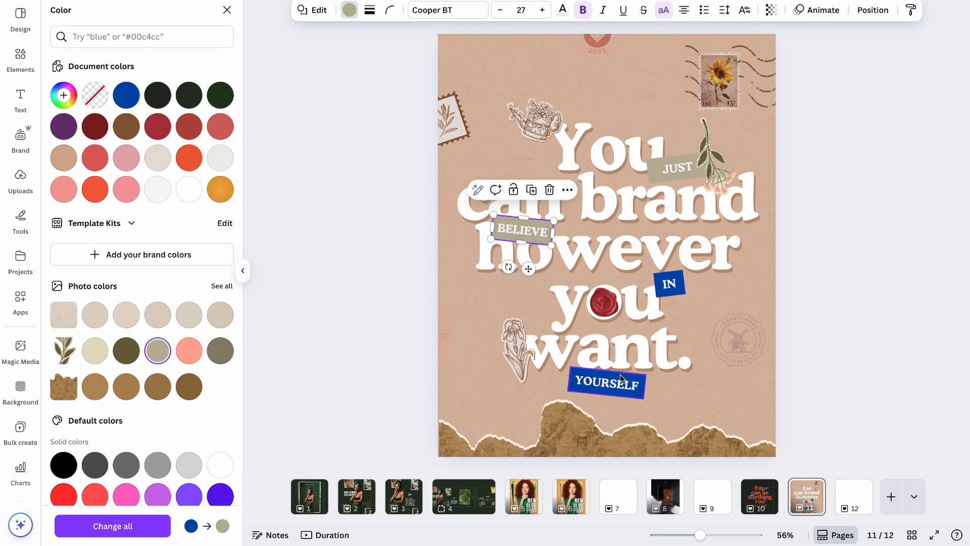
pyautogui.click(622, 389)
pyautogui.click(158, 351)
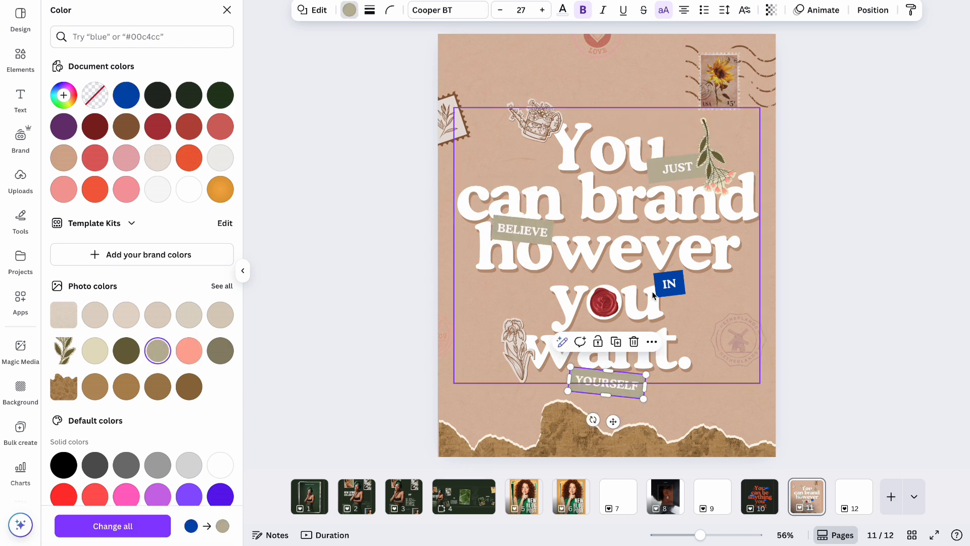
pyautogui.click(675, 291)
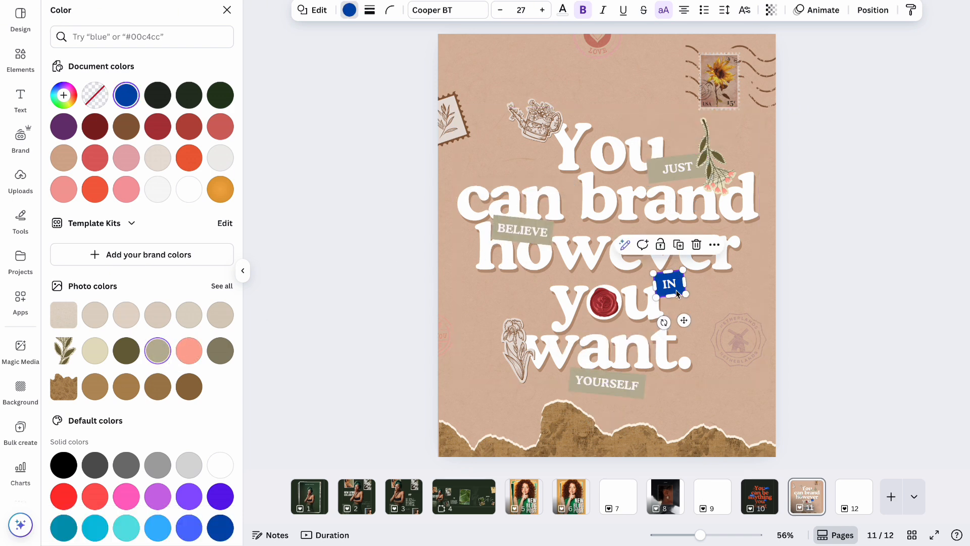
pyautogui.click(160, 354)
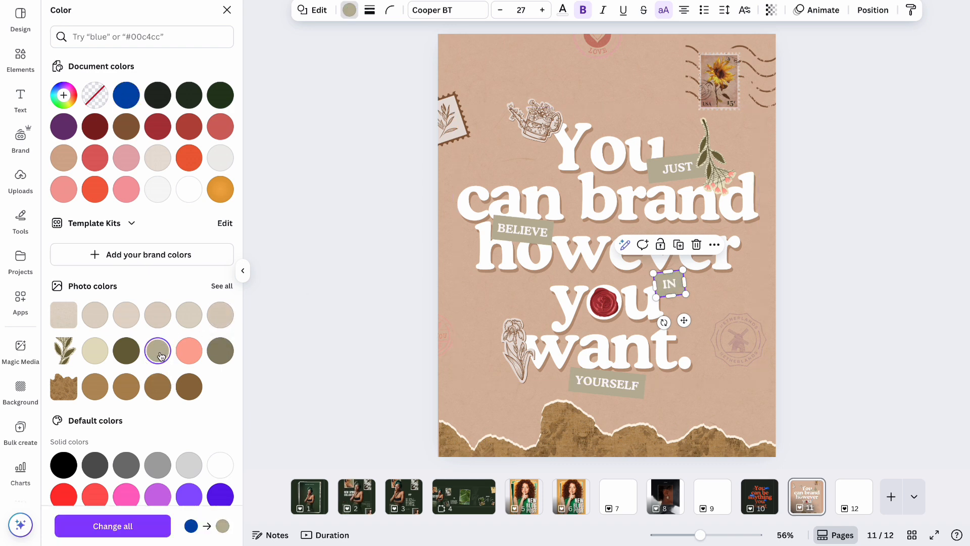
# - Change the "BELIEVE" label to "TAKE" and the "IN" label to "YOUR", widening the latter so its text fits one line
pyautogui.click(528, 233)
pyautogui.doubleClick(524, 232)
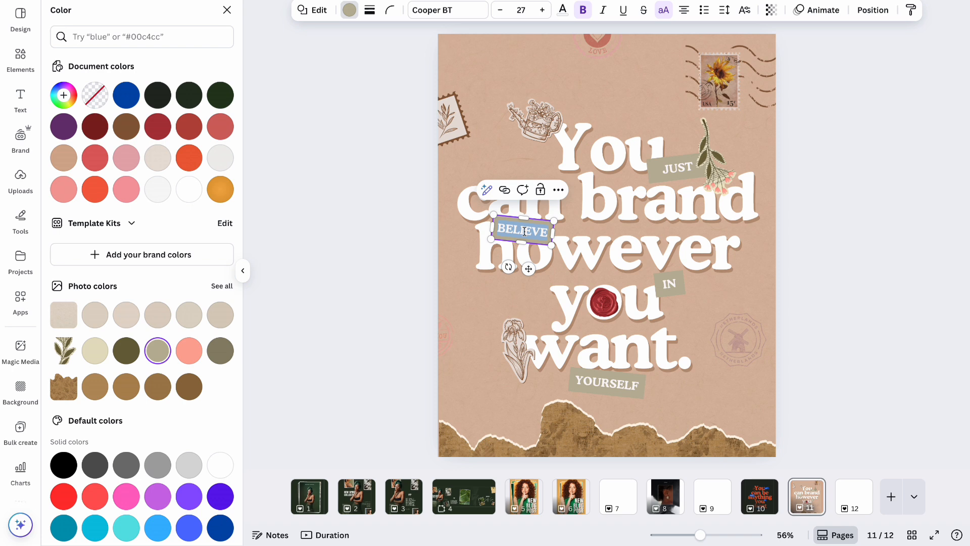
pyautogui.write('TAKE')
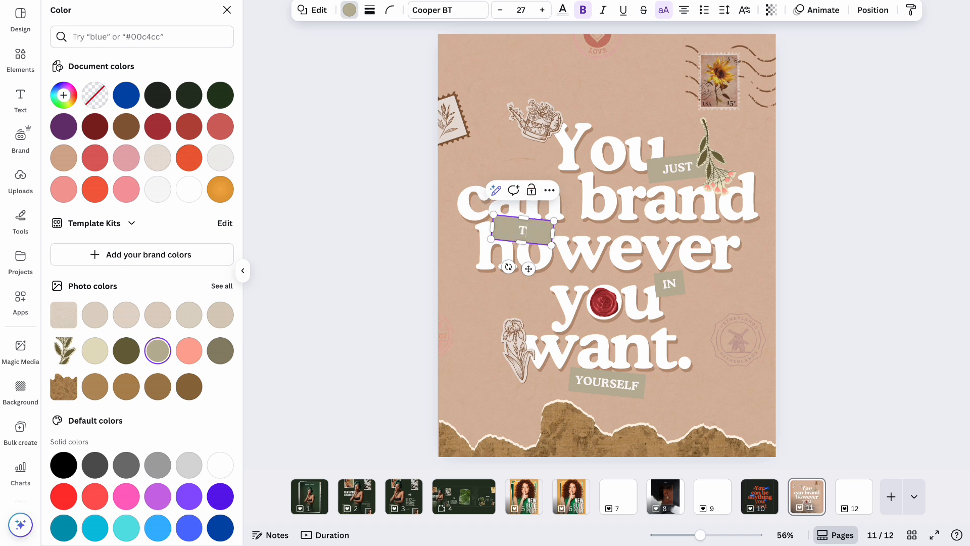
pyautogui.click(669, 283)
pyautogui.doubleClick(670, 283)
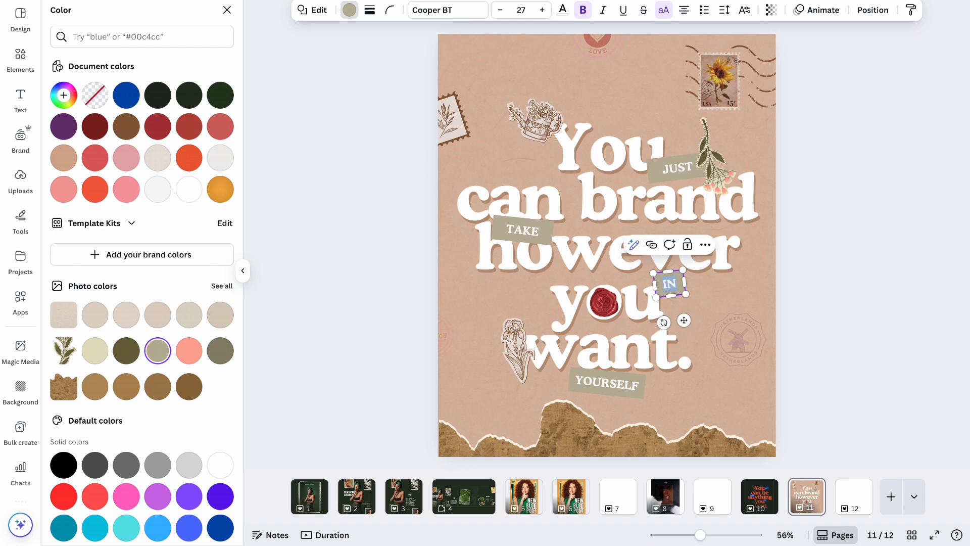
pyautogui.write('YOUR')
pyautogui.moveTo(688, 289); pyautogui.dragTo(704, 287)
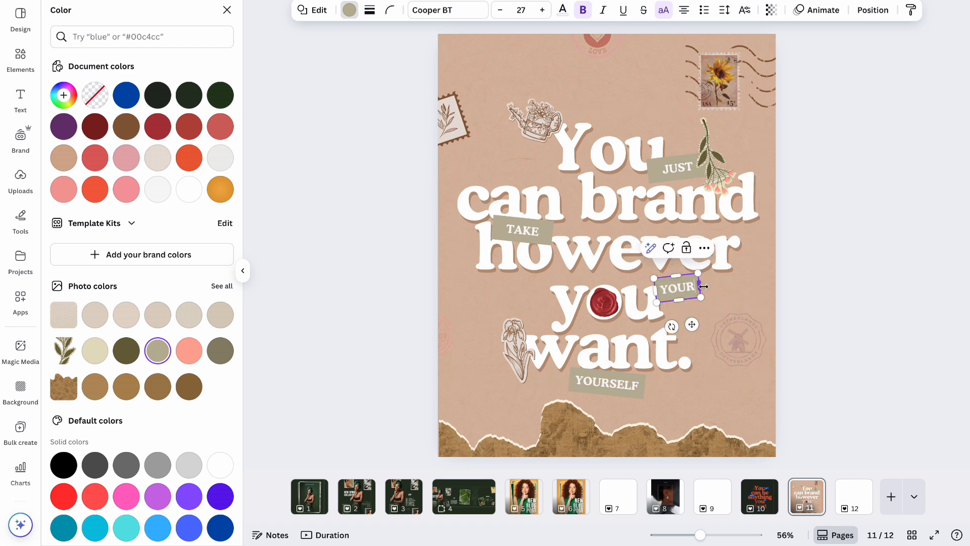
# - Change the "YOURSELF" label below "want." to "TIME"
pyautogui.click(617, 385)
pyautogui.doubleClick(617, 385)
pyautogui.write('TIME')
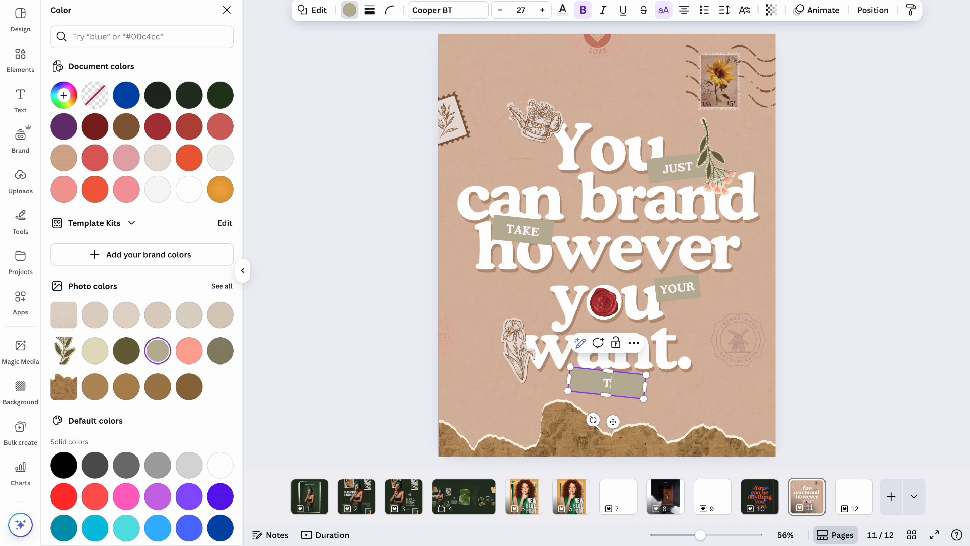
# - Compare the restyled quote on page 11 with the original version on page 10
pyautogui.click(877, 296)
pyautogui.click(877, 297)
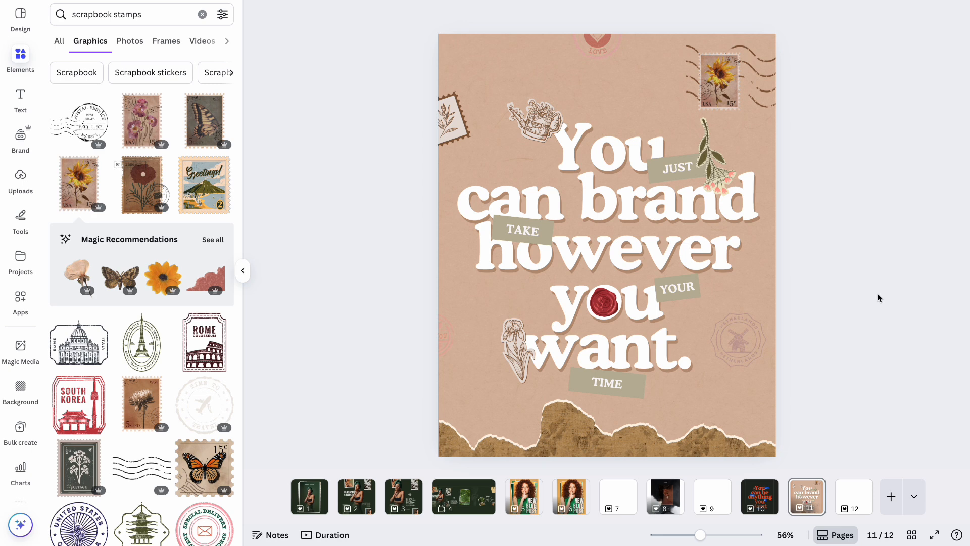
pyautogui.click(764, 505)
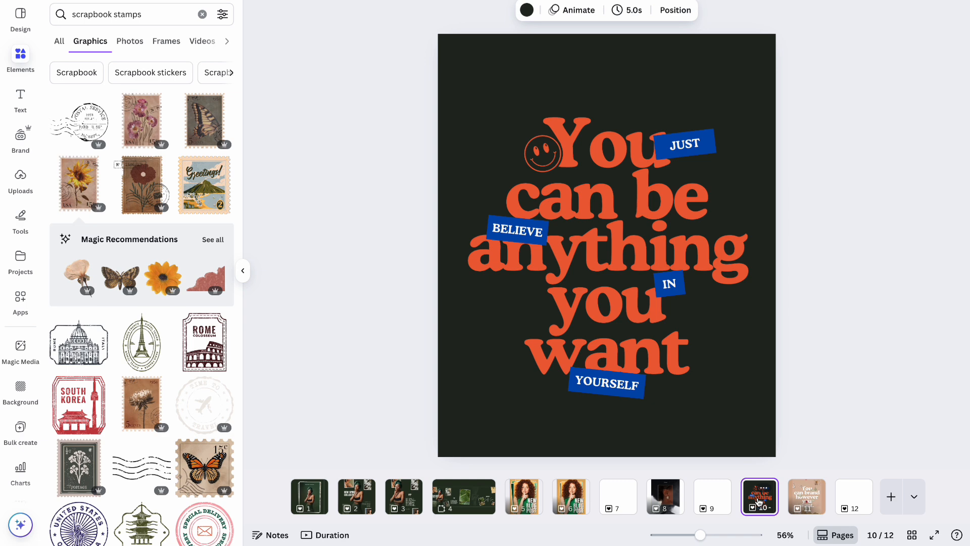
pyautogui.click(807, 502)
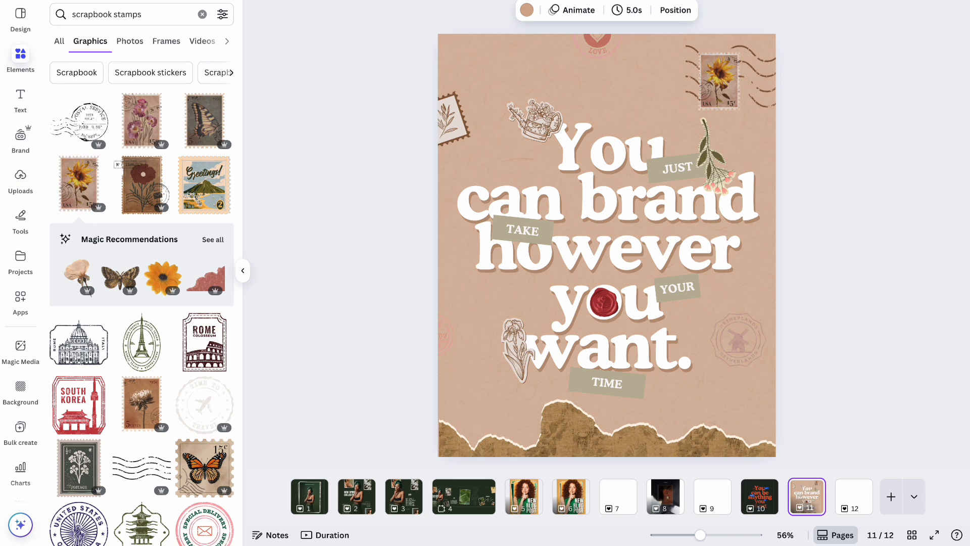
# - Set the transparency of the round stamp cut off by the page's left edge to 84
pyautogui.click(430, 347)
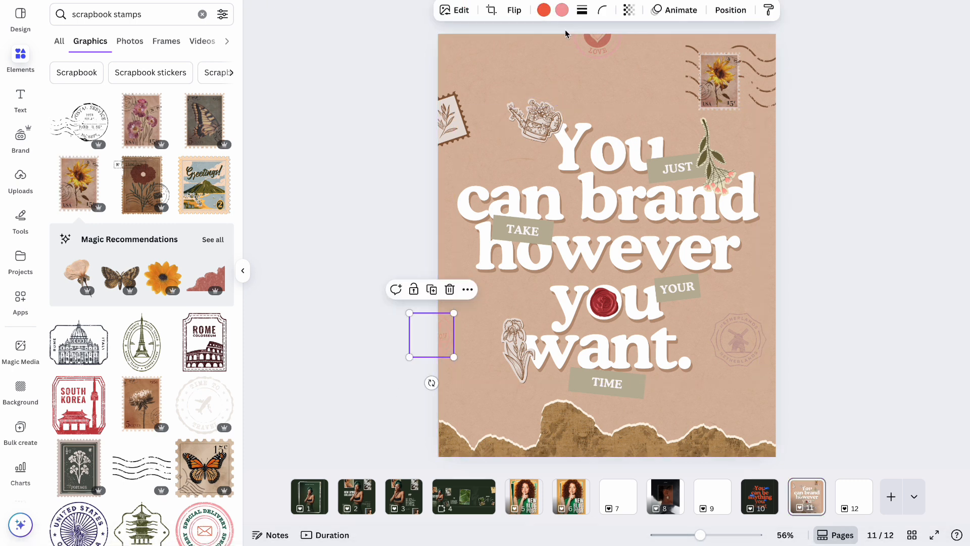
pyautogui.click(629, 10)
pyautogui.moveTo(603, 57); pyautogui.dragTo(644, 59)
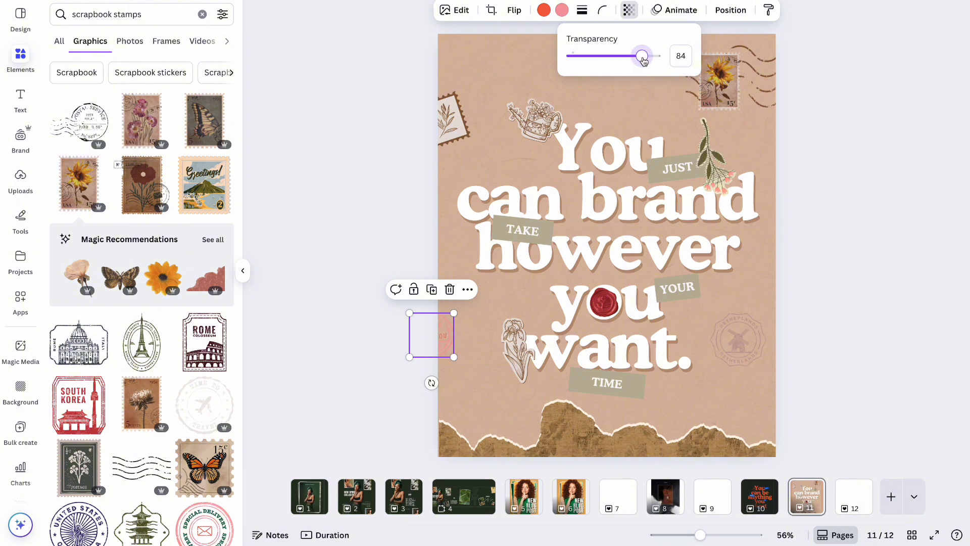
# - Duplicate page 11 and add the brand photo B8.avif of the woman drinking coffee to the copy
pyautogui.click(804, 505)
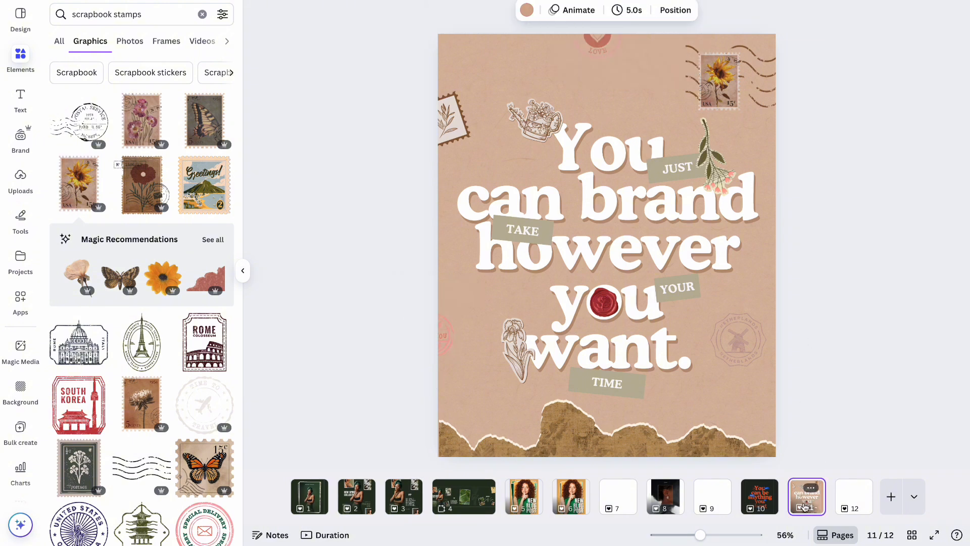
pyautogui.hotkey('ctrl', 'd')
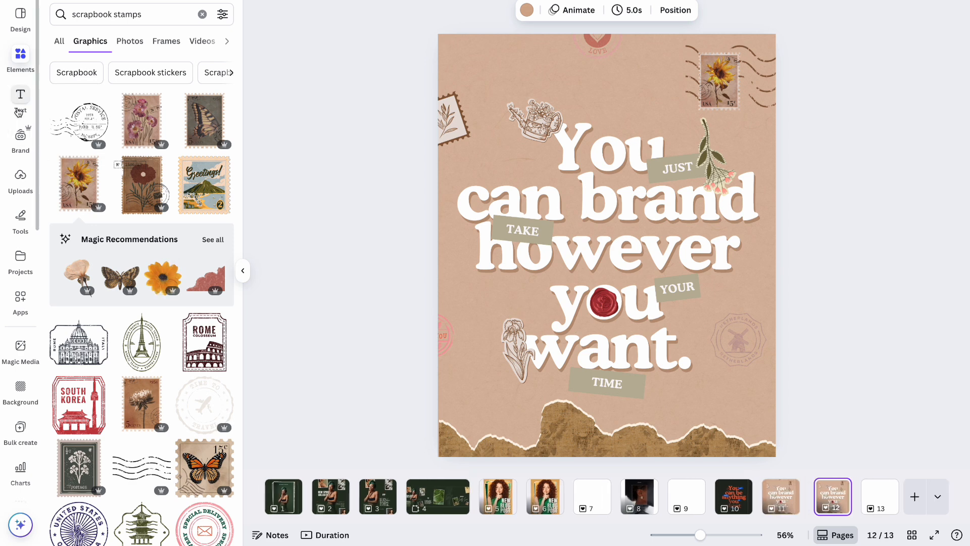
pyautogui.click(21, 138)
pyautogui.scroll(-5, 166, 315)
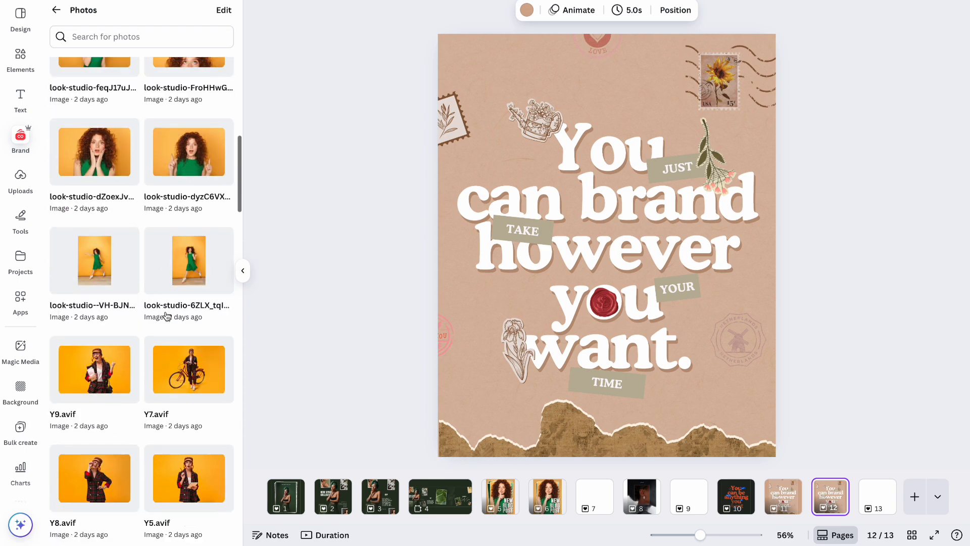
pyautogui.scroll(-9, 167, 315)
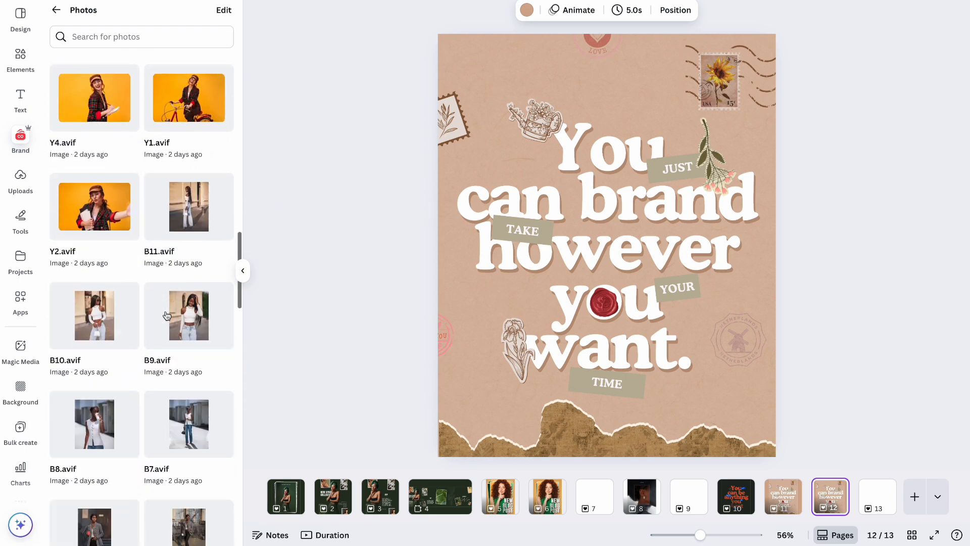
pyautogui.scroll(-2, 167, 315)
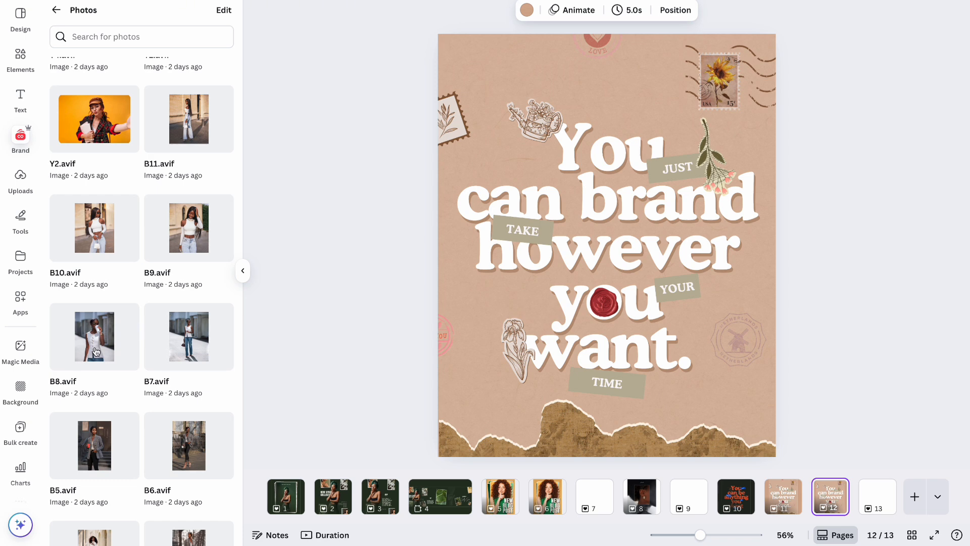
pyautogui.click(96, 352)
# - Remove the woman photo's background and move the cutout mostly off the page's lower right corner
pyautogui.moveTo(637, 241); pyautogui.dragTo(598, 260)
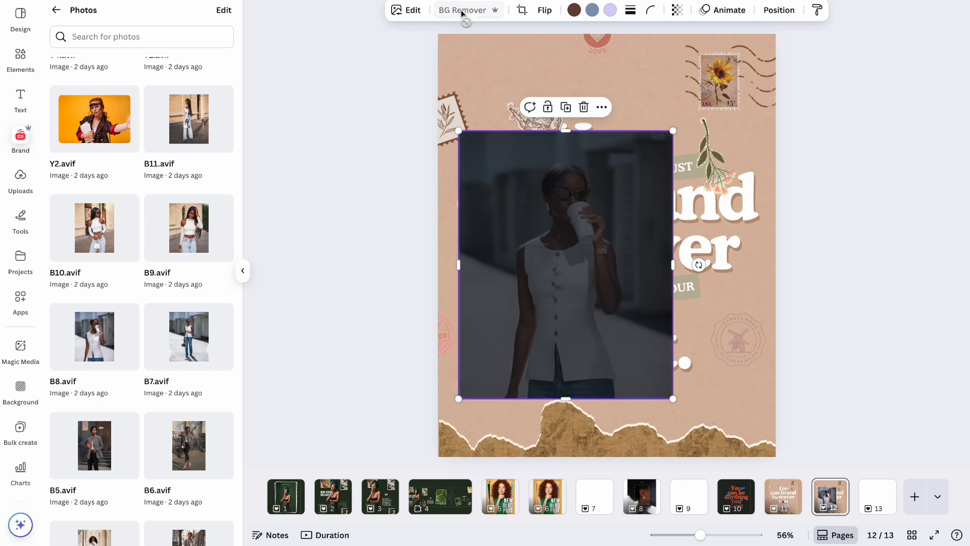
pyautogui.moveTo(558, 289); pyautogui.dragTo(771, 339)
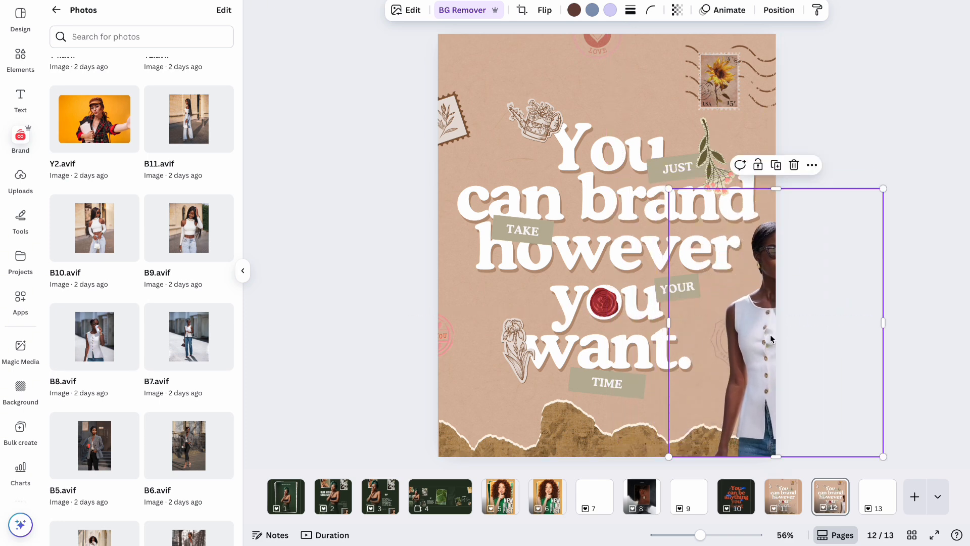
pyautogui.moveTo(768, 212); pyautogui.dragTo(768, 369)
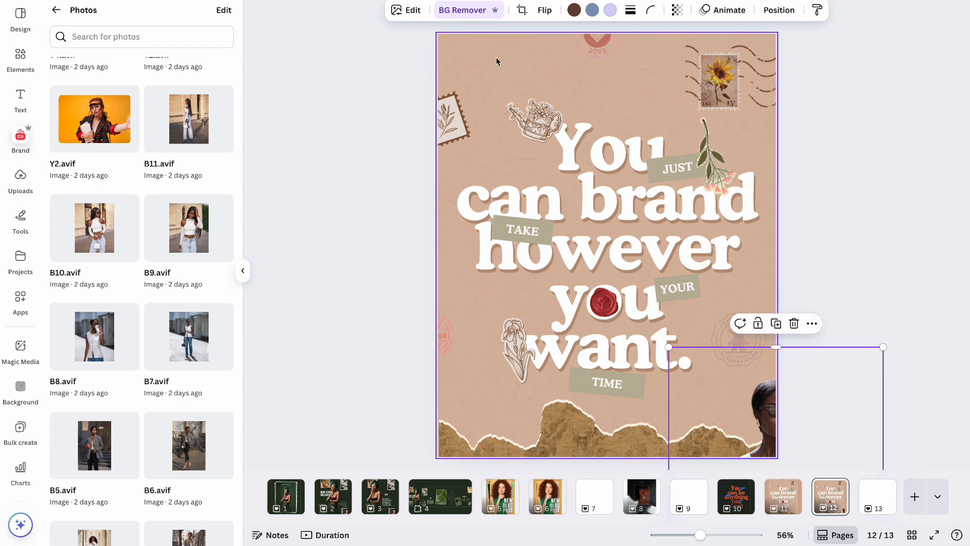
# - Select the quote text with its labels and stickers, without the cutout, then scale them down and shift them toward the page's upper left
pyautogui.click(495, 108)
pyautogui.moveTo(488, 87); pyautogui.dragTo(680, 390)
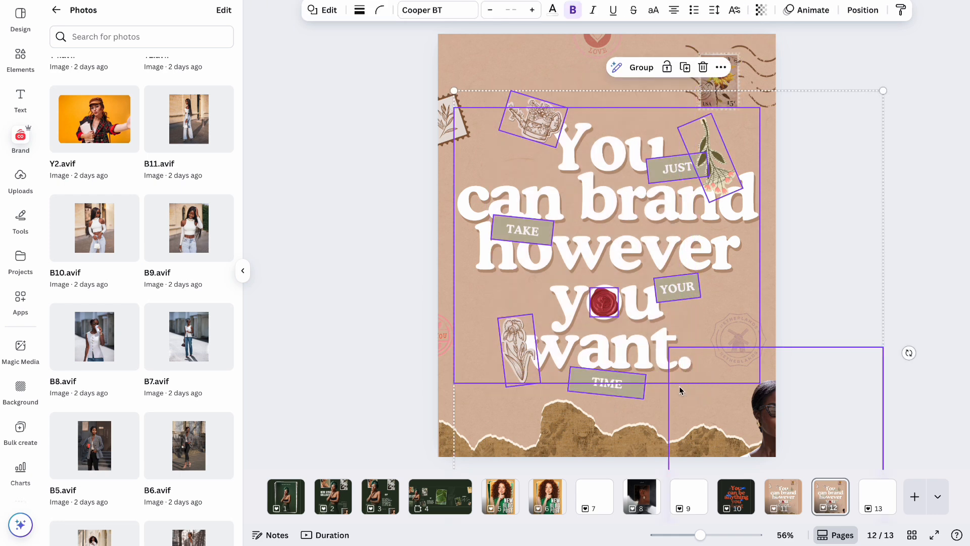
pyautogui.keyDown('shift'); pyautogui.click(737, 420); pyautogui.keyUp('shift')
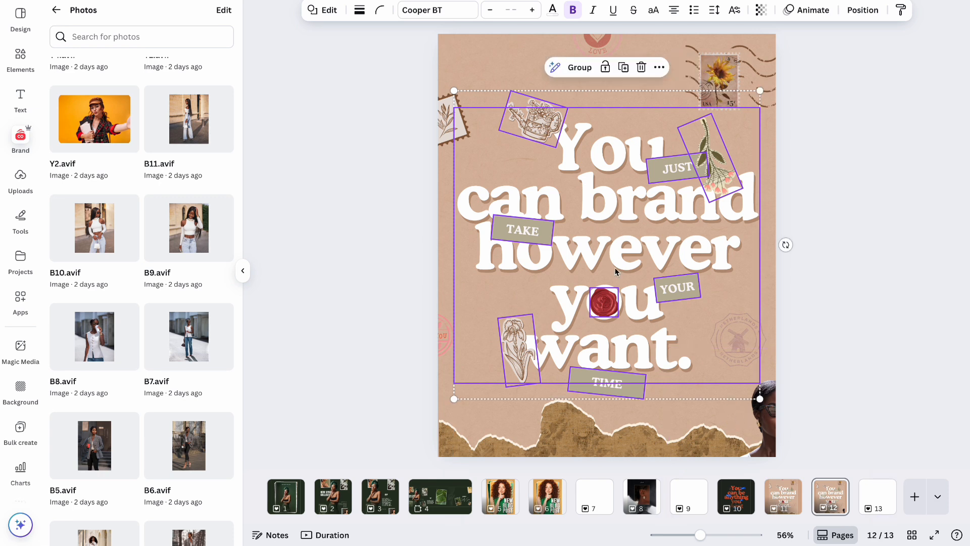
pyautogui.moveTo(760, 398); pyautogui.dragTo(689, 334)
pyautogui.moveTo(711, 91); pyautogui.dragTo(685, 113)
pyautogui.moveTo(616, 306); pyautogui.dragTo(605, 293)
# - Bring the woman cutout back onto the page, shrink it and place it against the lower right side beside the quote
pyautogui.moveTo(752, 413); pyautogui.dragTo(695, 242)
pyautogui.moveTo(612, 309); pyautogui.dragTo(653, 314)
pyautogui.moveTo(742, 178); pyautogui.dragTo(738, 201)
pyautogui.moveTo(830, 322); pyautogui.dragTo(787, 322)
pyautogui.moveTo(725, 362); pyautogui.dragTo(709, 361)
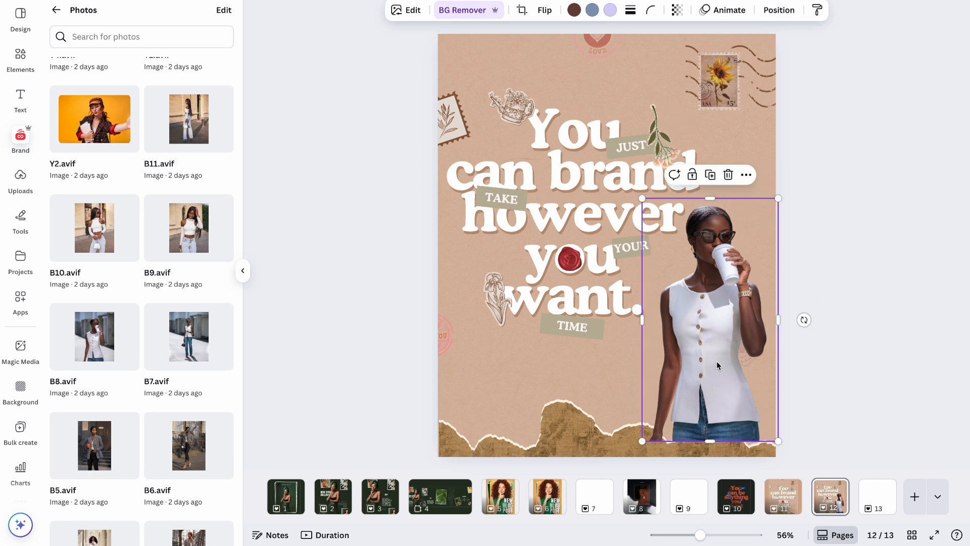
# - Tilt the woman cutout counterclockwise, enlarge it and position it so it runs off the page's lower right corner
pyautogui.moveTo(803, 320); pyautogui.dragTo(802, 297)
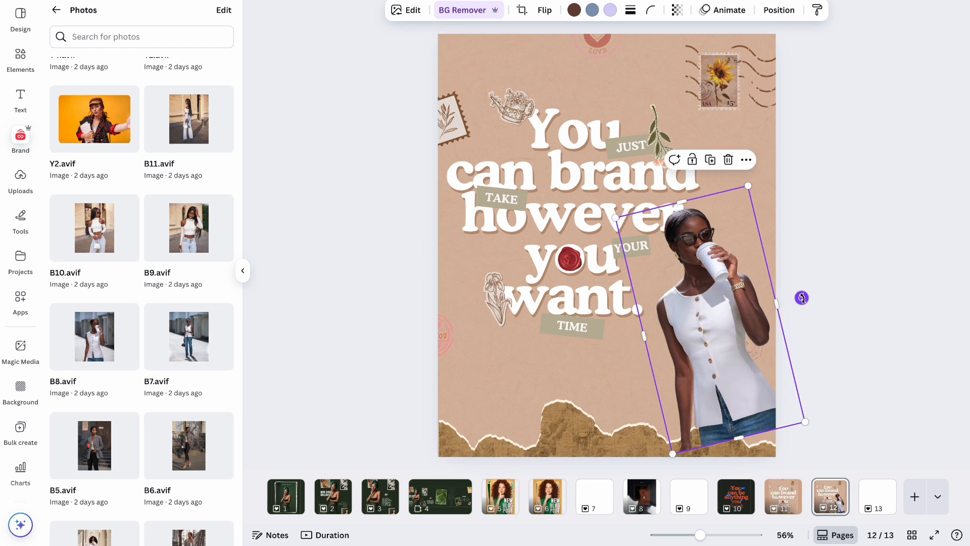
pyautogui.moveTo(672, 455); pyautogui.dragTo(645, 543)
pyautogui.moveTo(687, 401); pyautogui.dragTo(704, 400)
pyautogui.click(860, 232)
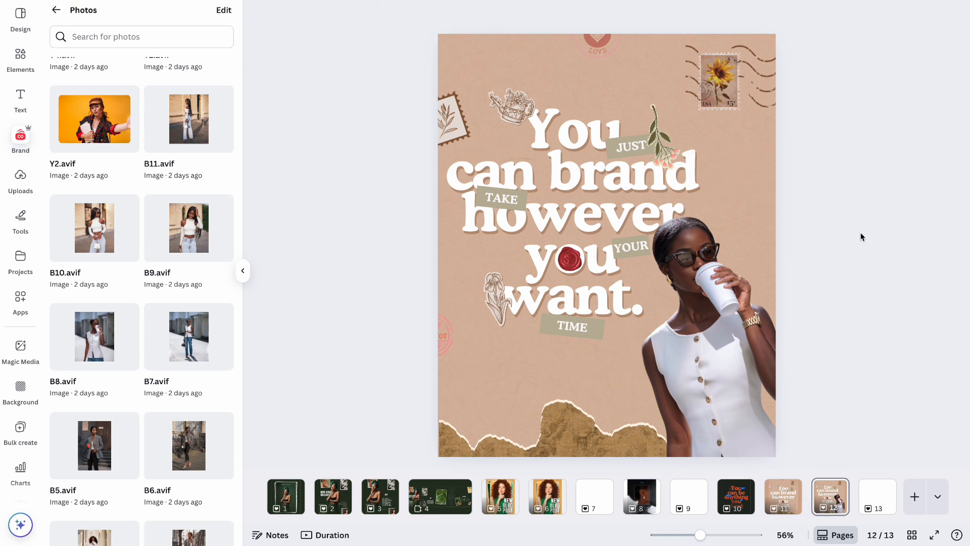
# - Duplicate page 12 with the tilted woman cutout
pyautogui.click(717, 339)
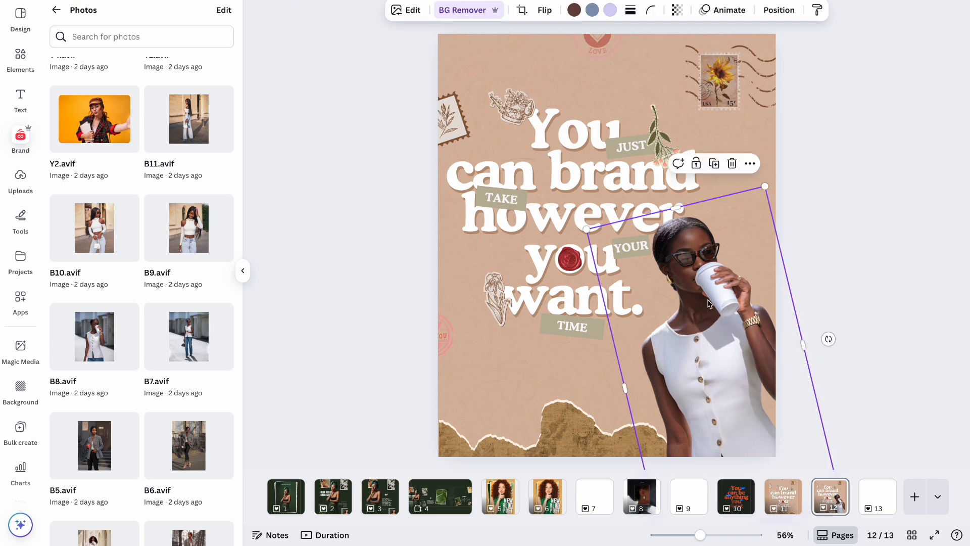
pyautogui.click(831, 503)
pyautogui.hotkey('ctrl', 'd')
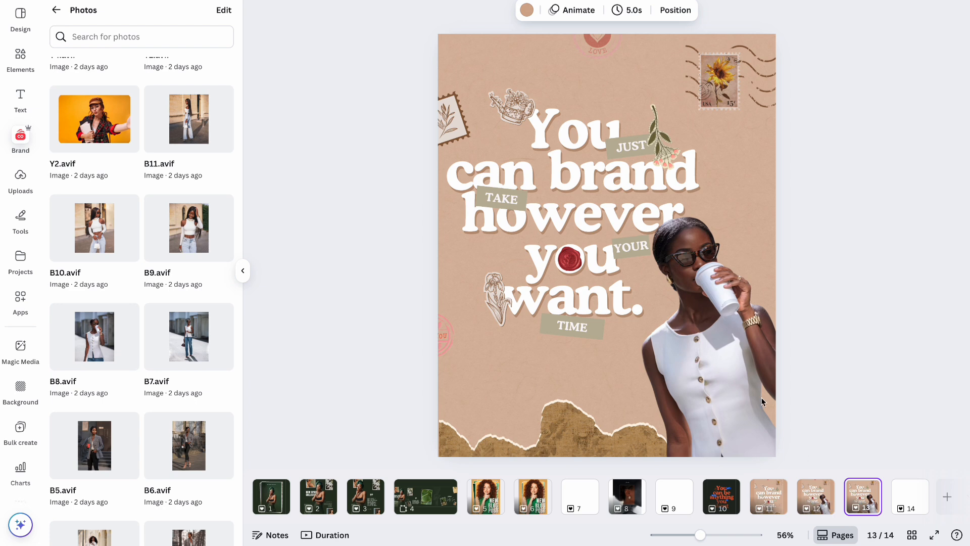
# - Apply a Drop shadow to the woman cutout on page 13 and set its blur amount to 0
pyautogui.click(709, 336)
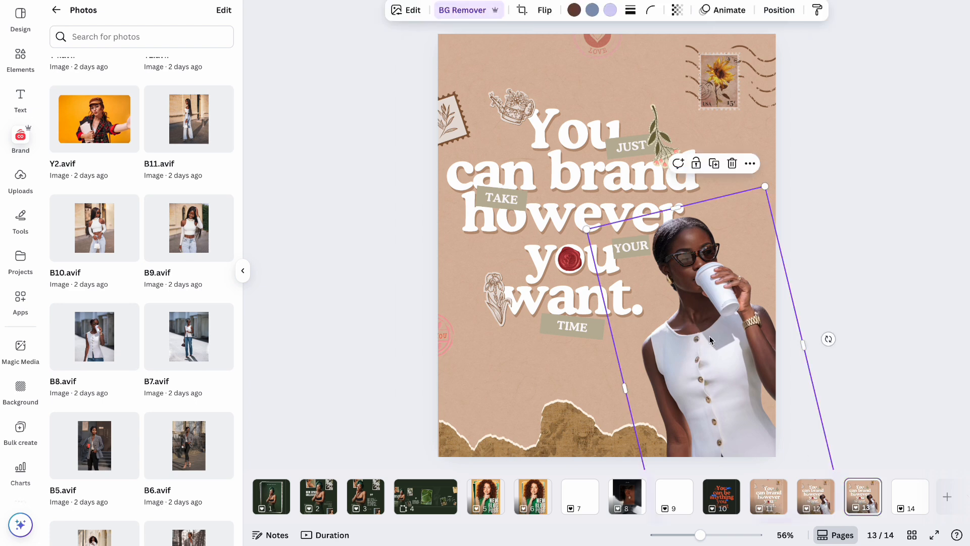
pyautogui.click(413, 11)
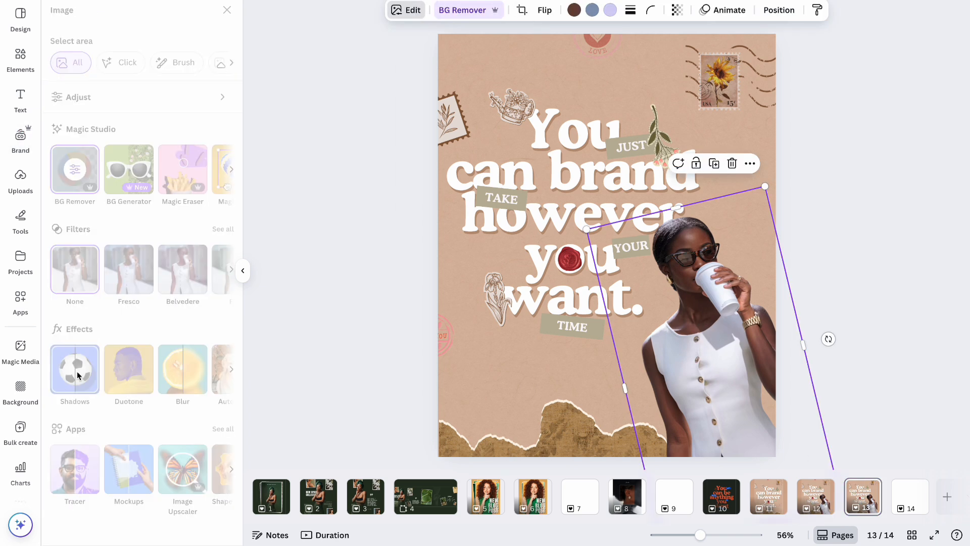
pyautogui.click(75, 368)
pyautogui.click(125, 141)
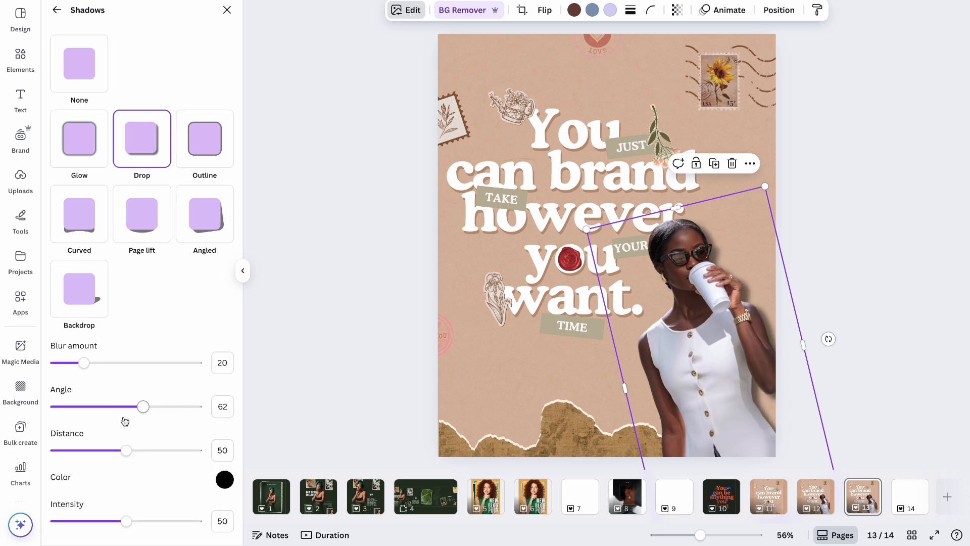
pyautogui.moveTo(84, 364); pyautogui.dragTo(25, 364)
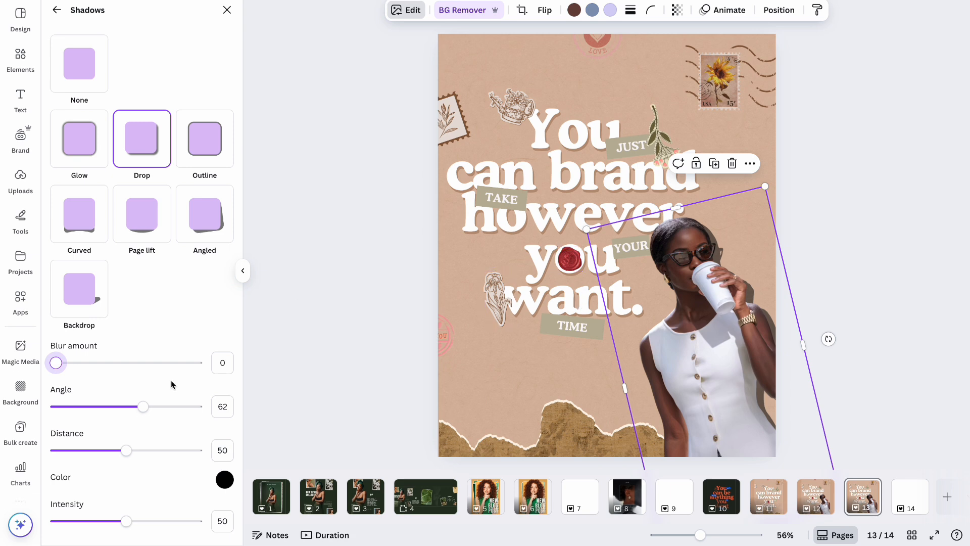
# - Set the cutout's shadow to dark brown #6A3D08 with an angle of 61 and a distance of 25
pyautogui.click(224, 479)
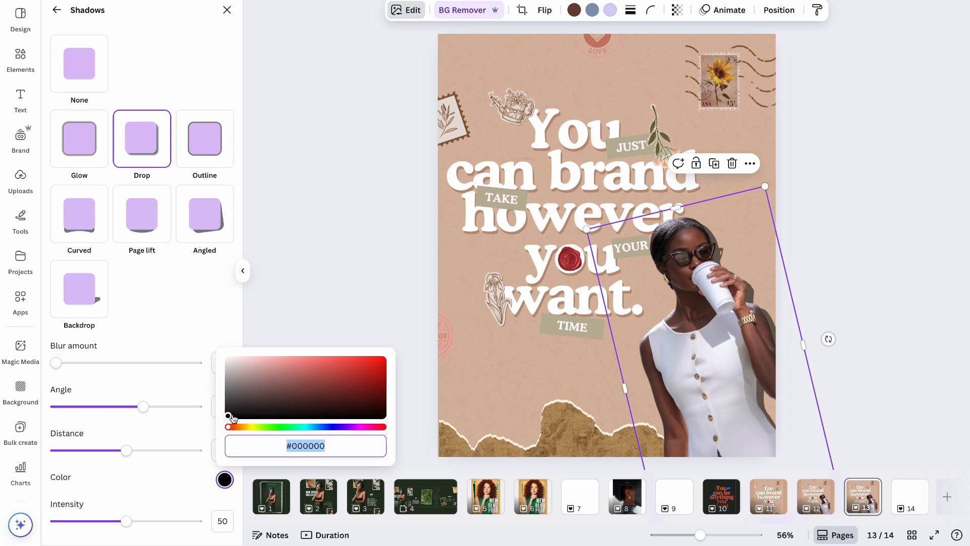
pyautogui.click(242, 428)
pyautogui.click(374, 393)
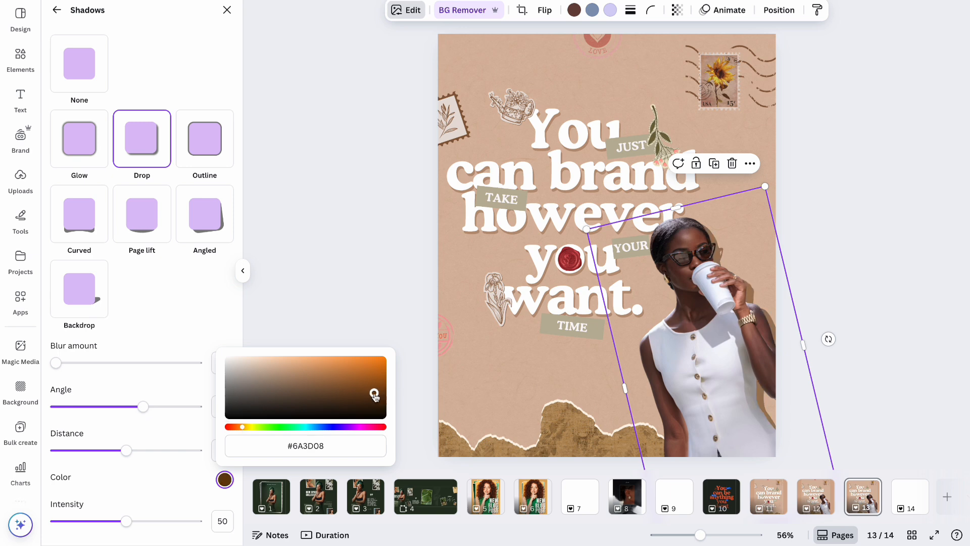
pyautogui.moveTo(143, 406)
pyautogui.mouseDown()
pyautogui.moveTo(129, 410)
pyautogui.moveTo(141, 413)
pyautogui.mouseUp()
pyautogui.moveTo(126, 450); pyautogui.dragTo(92, 444)
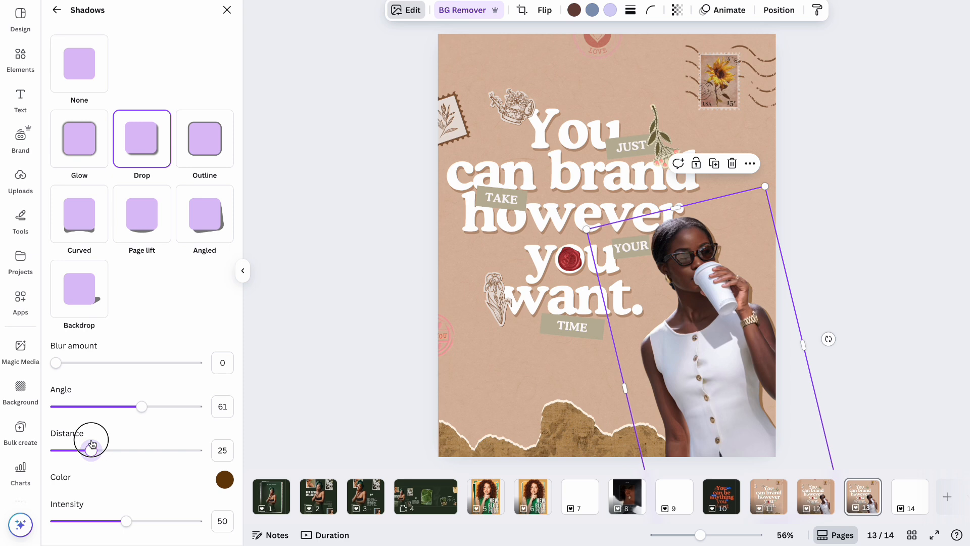
pyautogui.click(814, 228)
# - Duplicate page 13 and select the woman cutout on the copy
pyautogui.click(712, 347)
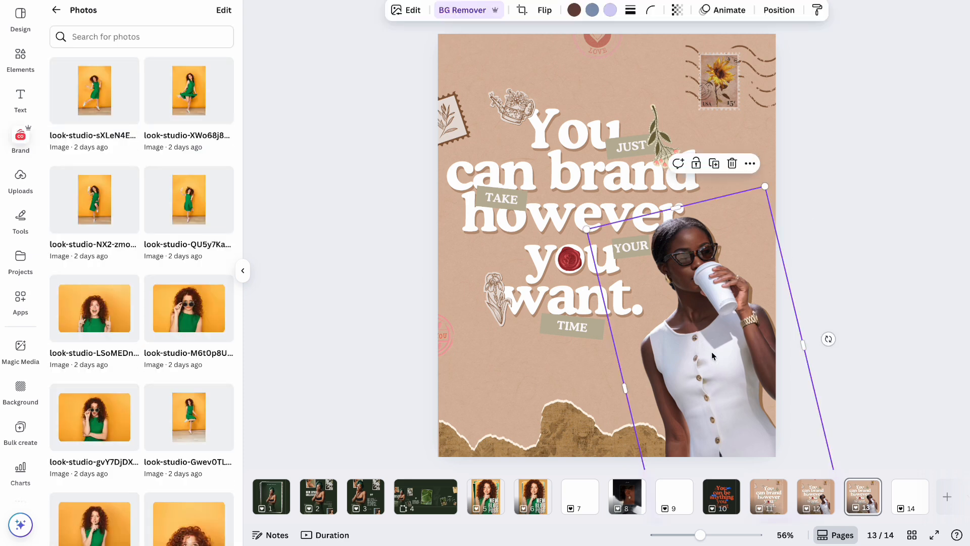
pyautogui.click(865, 504)
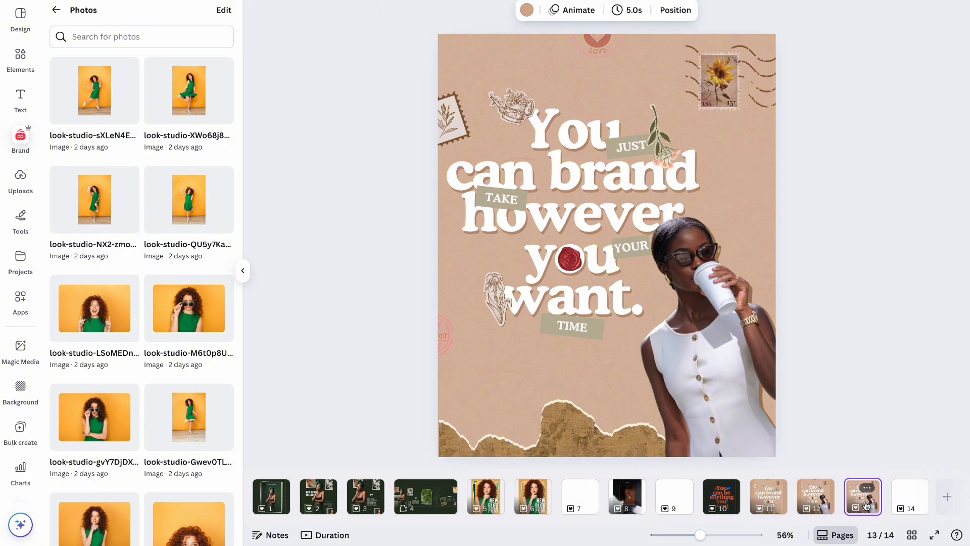
pyautogui.hotkey('ctrl', 'd')
pyautogui.click(668, 374)
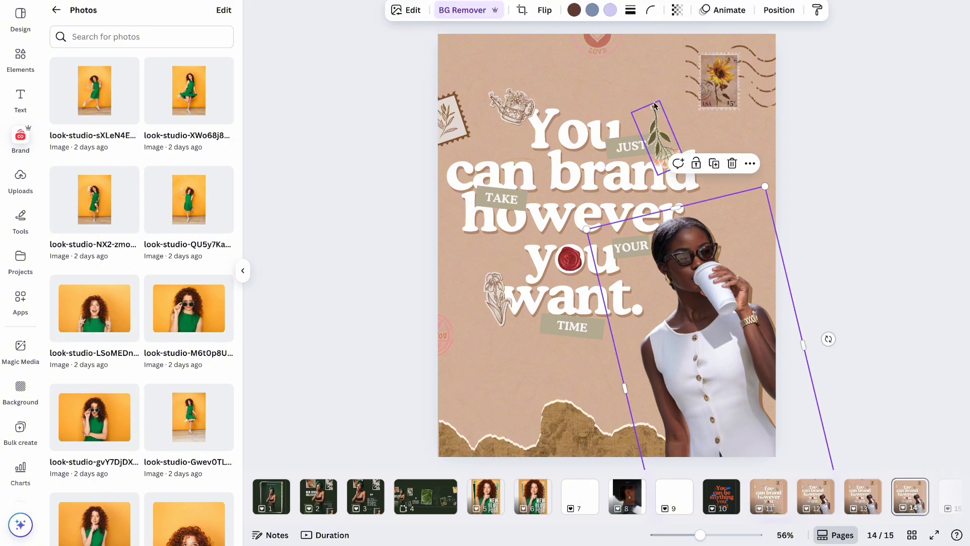
# - Change the woman cutout's shadow to an Outline effect coloured muted brown #9E876B
pyautogui.click(406, 10)
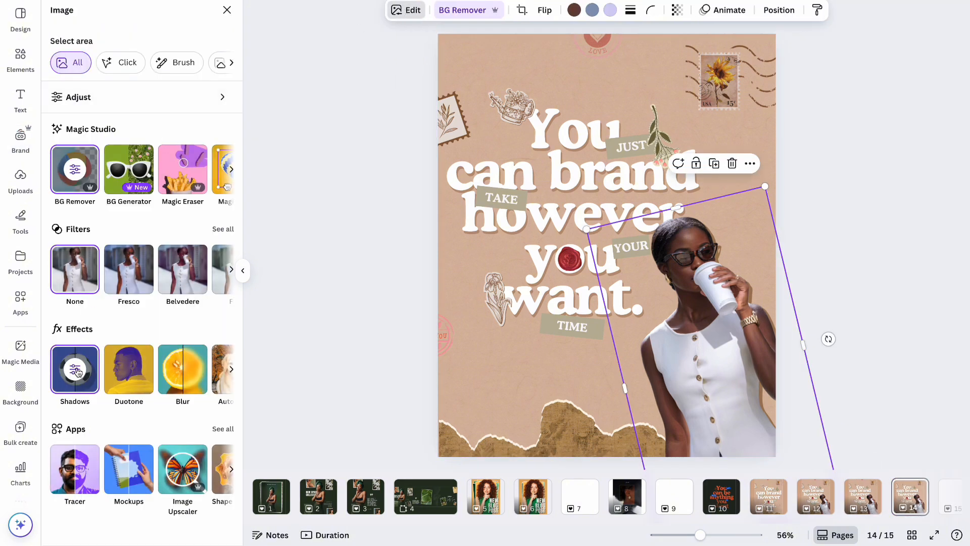
pyautogui.click(76, 372)
pyautogui.click(224, 129)
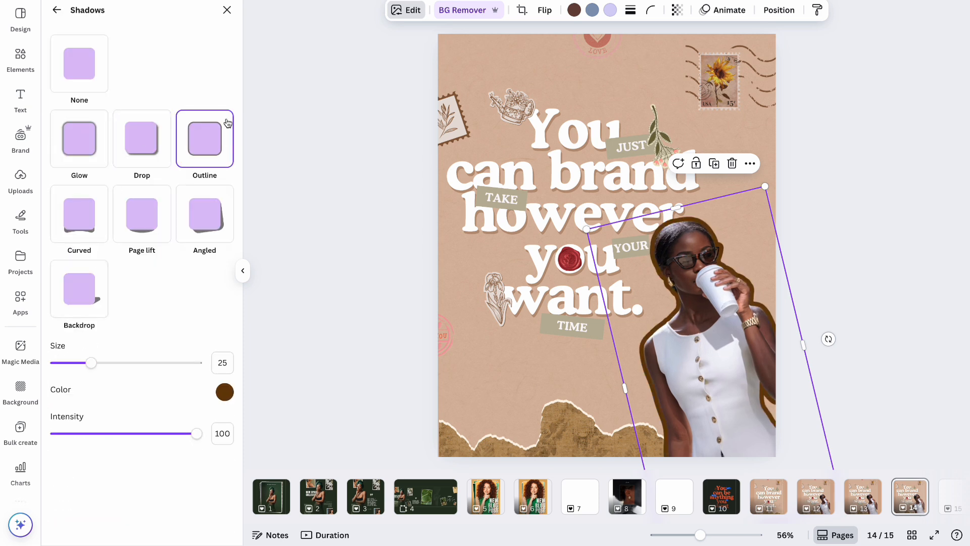
pyautogui.click(225, 392)
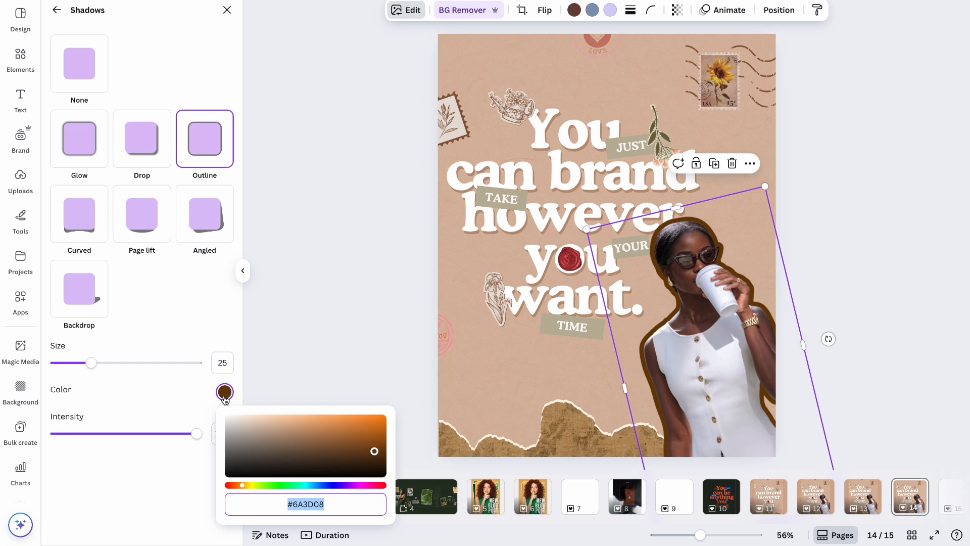
pyautogui.write('ffffff')
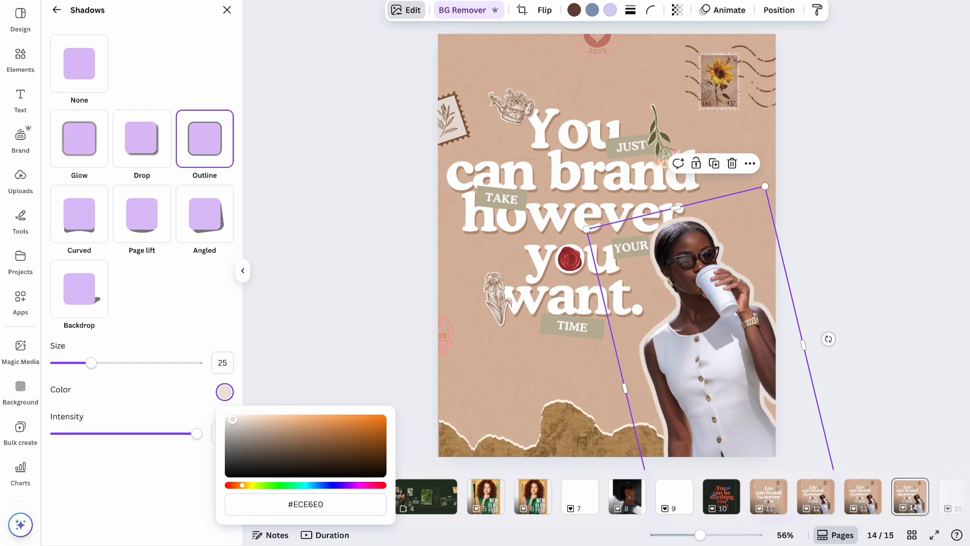
pyautogui.moveTo(271, 435); pyautogui.dragTo(277, 438)
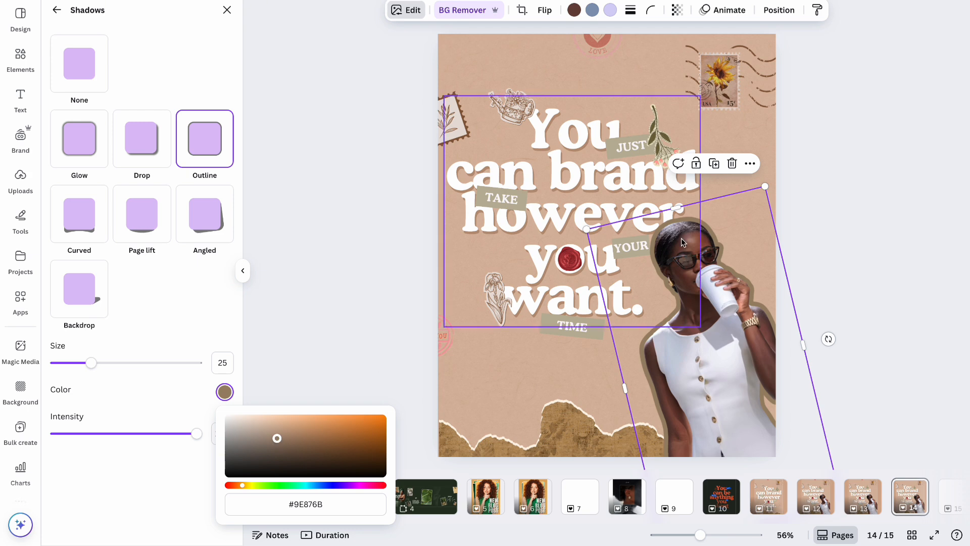
pyautogui.click(860, 200)
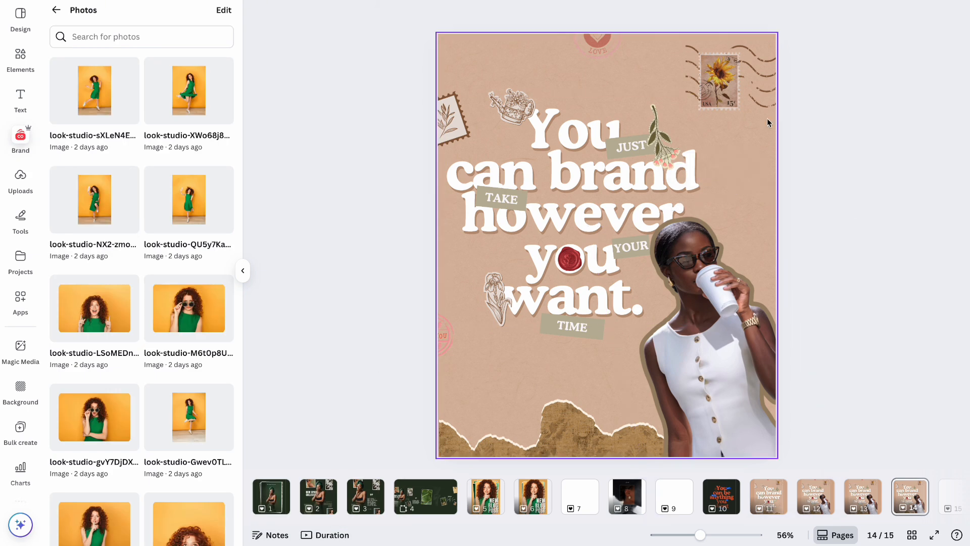
# - Move the leaf postage stamp up slightly, and shift the quote text with its labels and overlapping stickers up as one selection
pyautogui.moveTo(452, 116); pyautogui.dragTo(448, 85)
pyautogui.moveTo(404, 123); pyautogui.dragTo(693, 330)
pyautogui.keyDown('shift'); pyautogui.click(718, 392); pyautogui.keyUp('shift')
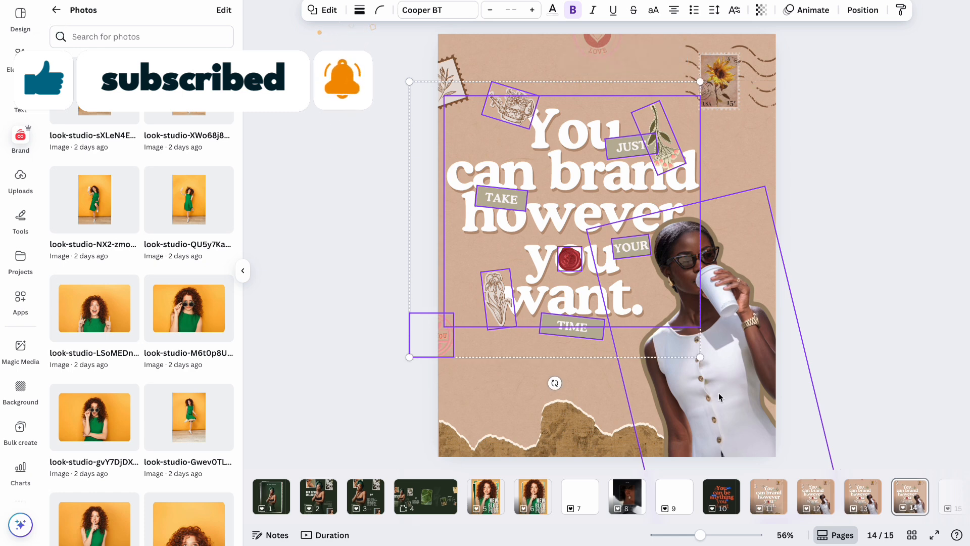
pyautogui.keyDown('shift'); pyautogui.click(433, 349); pyautogui.keyUp('shift')
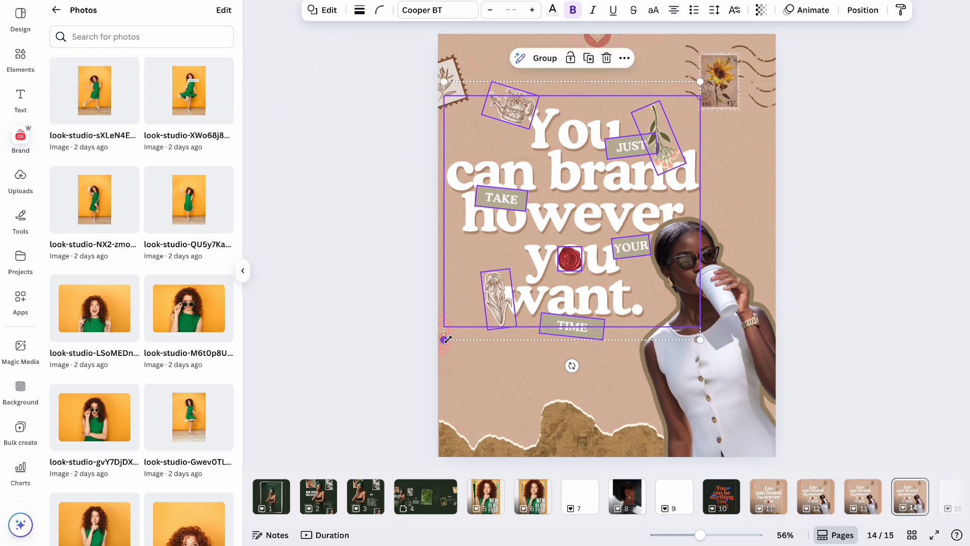
pyautogui.moveTo(598, 220)
pyautogui.mouseDown()
pyautogui.moveTo(576, 212)
pyautogui.moveTo(599, 205)
pyautogui.mouseUp()
pyautogui.click(810, 200)
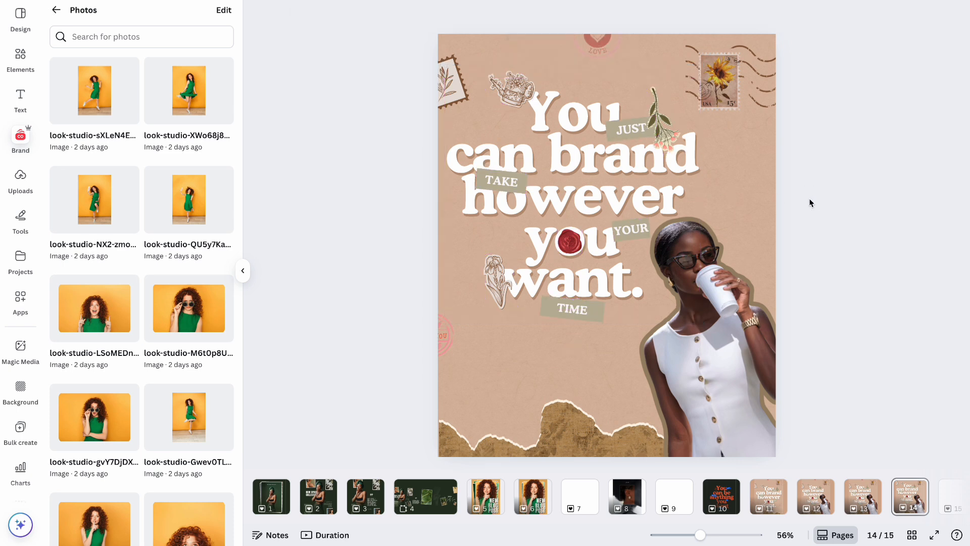
# - Raise and enlarge the torn brown paper so it fills more of the page's lower area behind the woman
pyautogui.click(573, 432)
pyautogui.moveTo(574, 433); pyautogui.dragTo(608, 456)
pyautogui.click(819, 235)
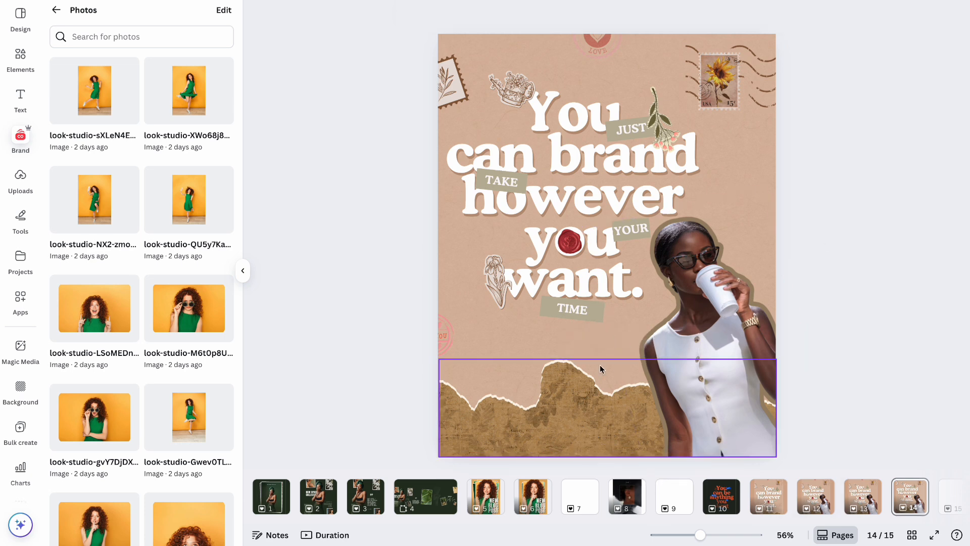
pyautogui.click(578, 412)
pyautogui.moveTo(607, 359); pyautogui.dragTo(607, 347)
pyautogui.click(829, 237)
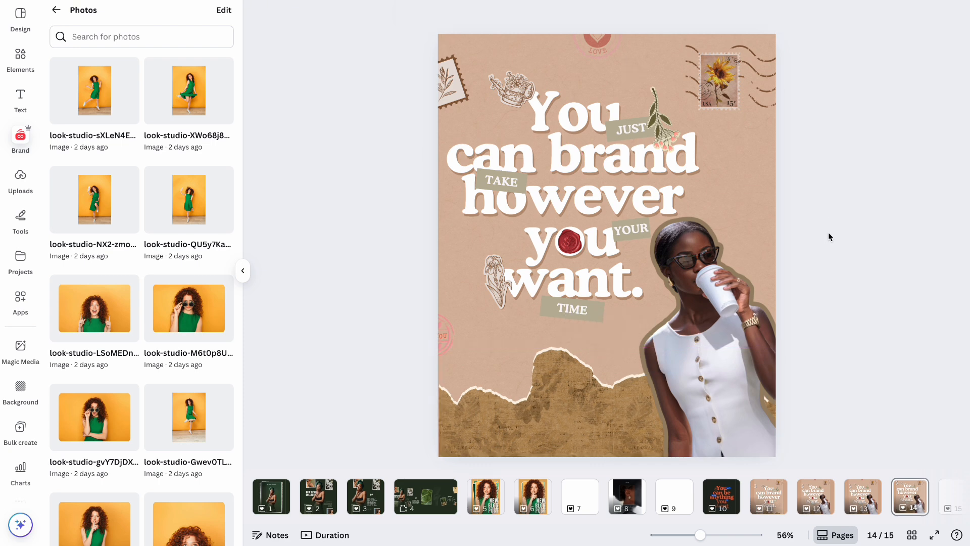
# - Enlarge the sunflower postage stamp and reposition it over the wavy postmark lines
pyautogui.click(733, 104)
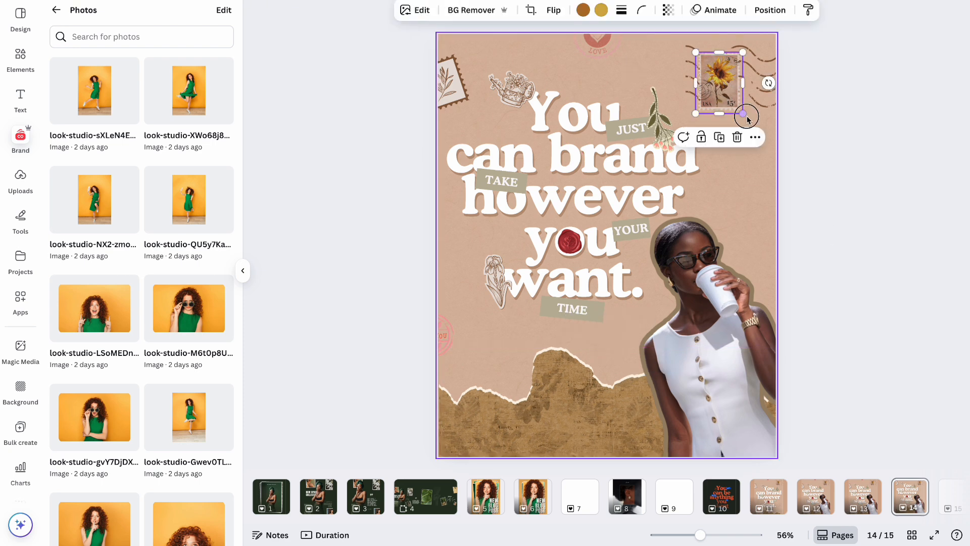
pyautogui.moveTo(742, 113); pyautogui.dragTo(753, 127)
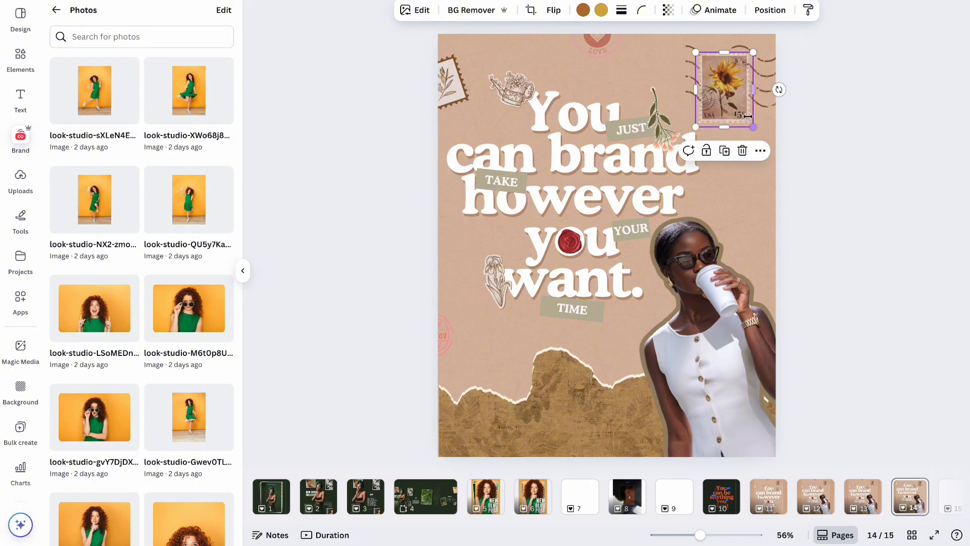
pyautogui.click(825, 124)
# - Add a heading on the torn paper containing a "Love" sign-off with the sender's first name
pyautogui.click(21, 94)
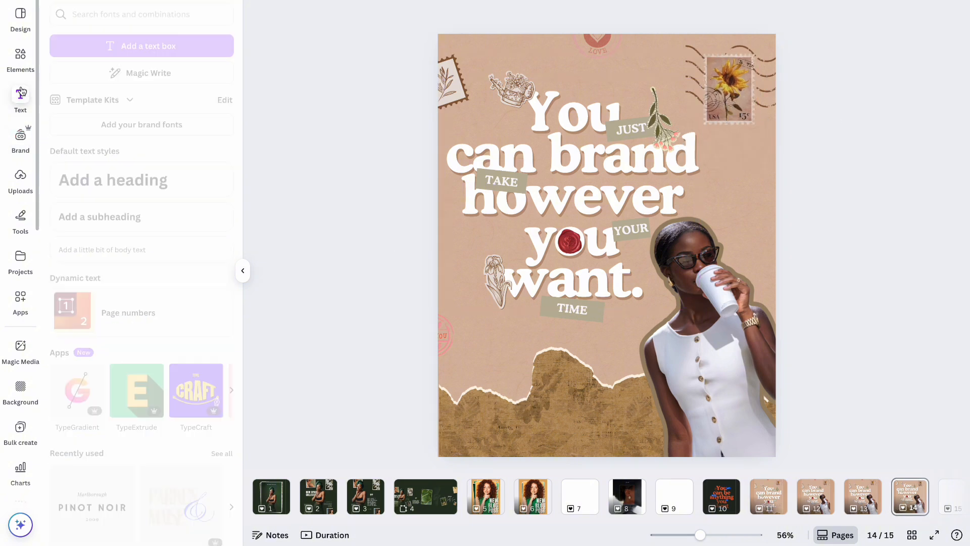
pyautogui.click(122, 195)
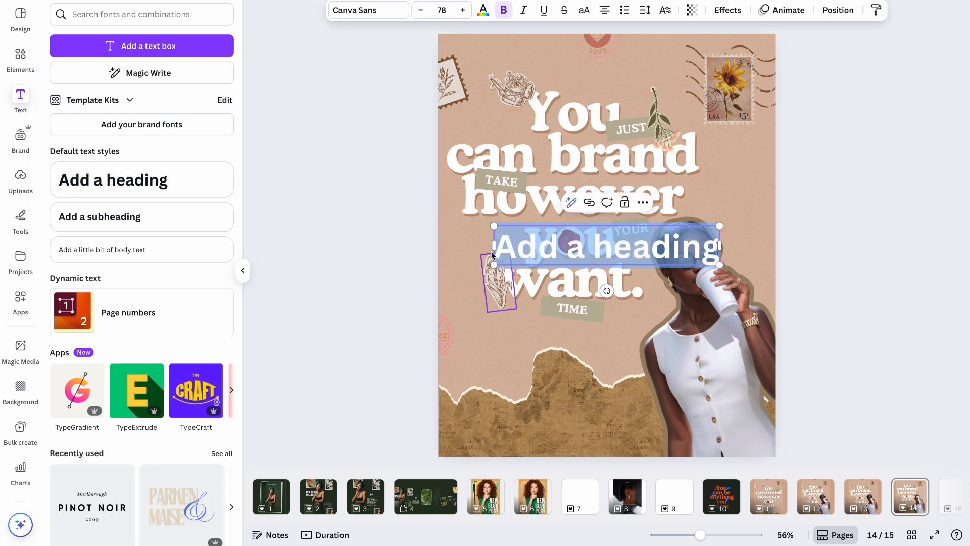
pyautogui.moveTo(634, 252); pyautogui.dragTo(595, 436)
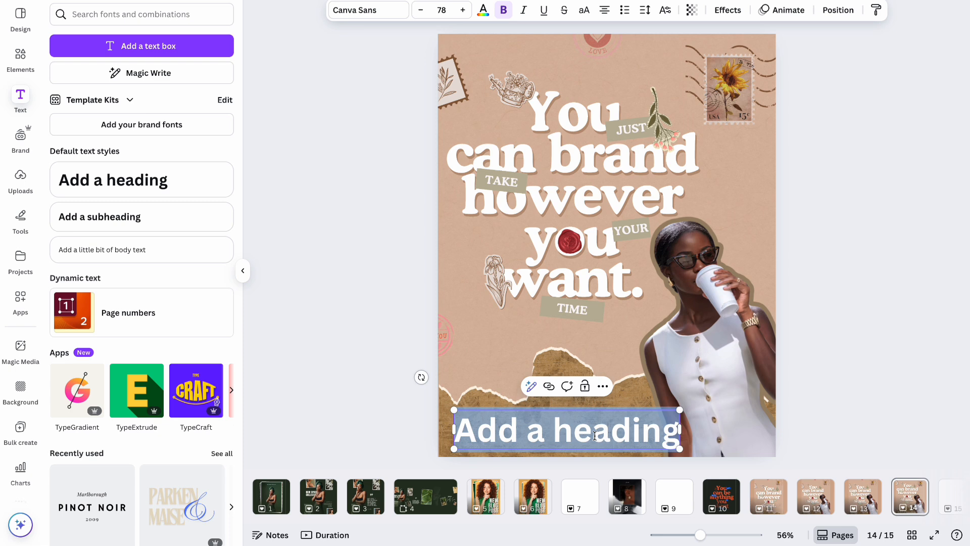
pyautogui.write('Love Suz')
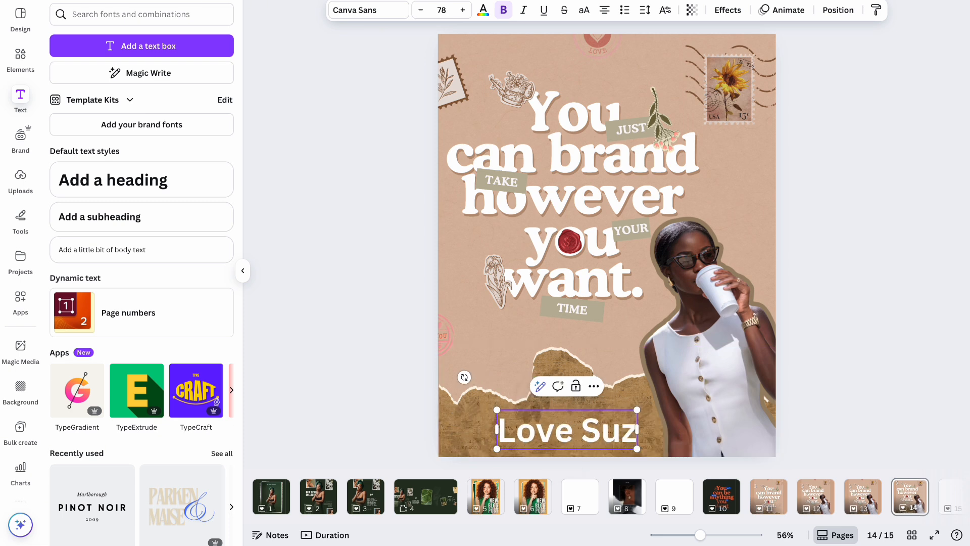
pyautogui.write('y')
pyautogui.press('Escape')
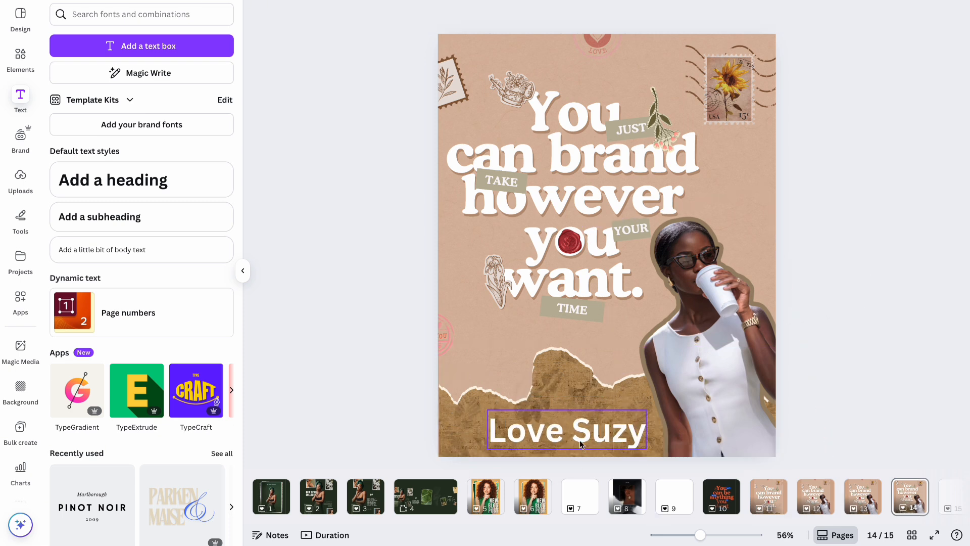
# - Browse the Handwriting fonts for the sign-off heading, trying Leckerli One, Apricots and Mistrully, and apply Westonia
pyautogui.click(352, 11)
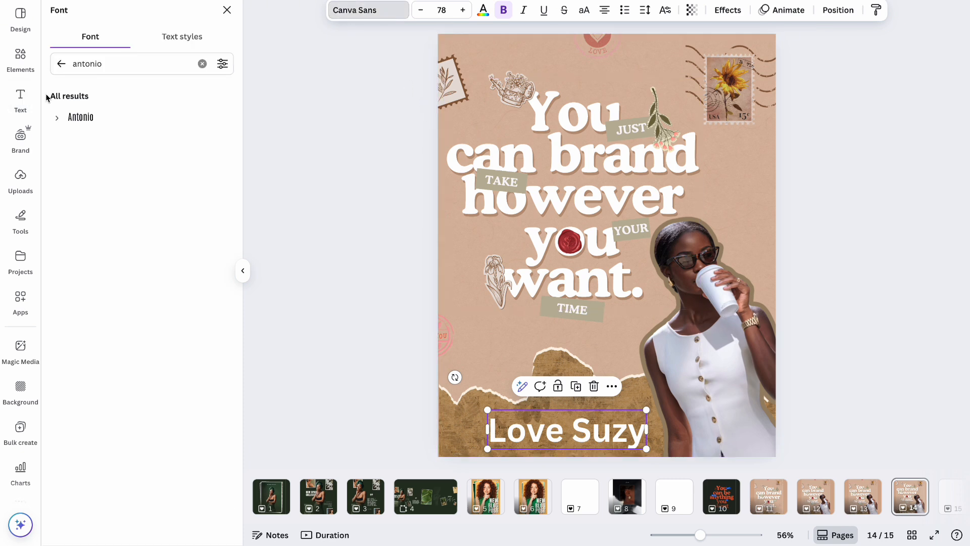
pyautogui.click(60, 64)
pyautogui.click(69, 97)
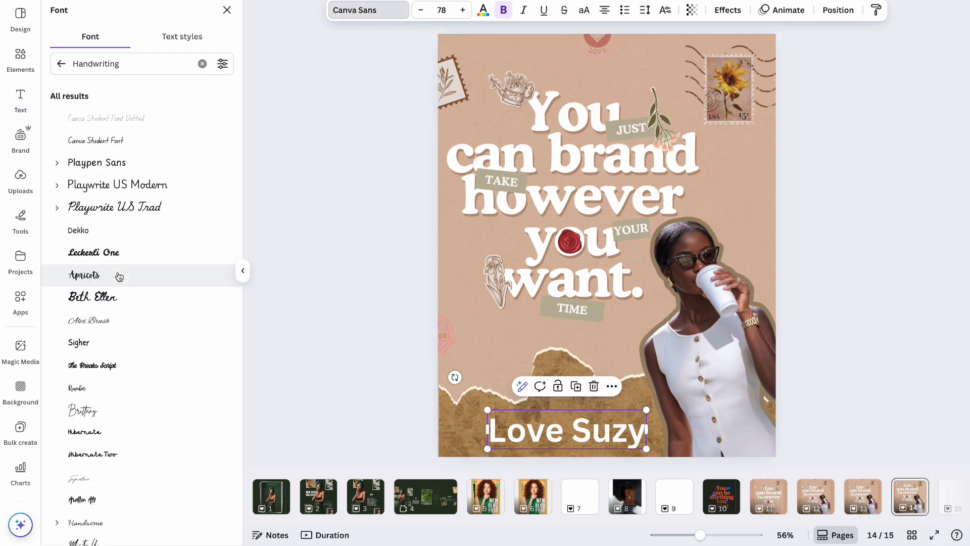
pyautogui.click(117, 254)
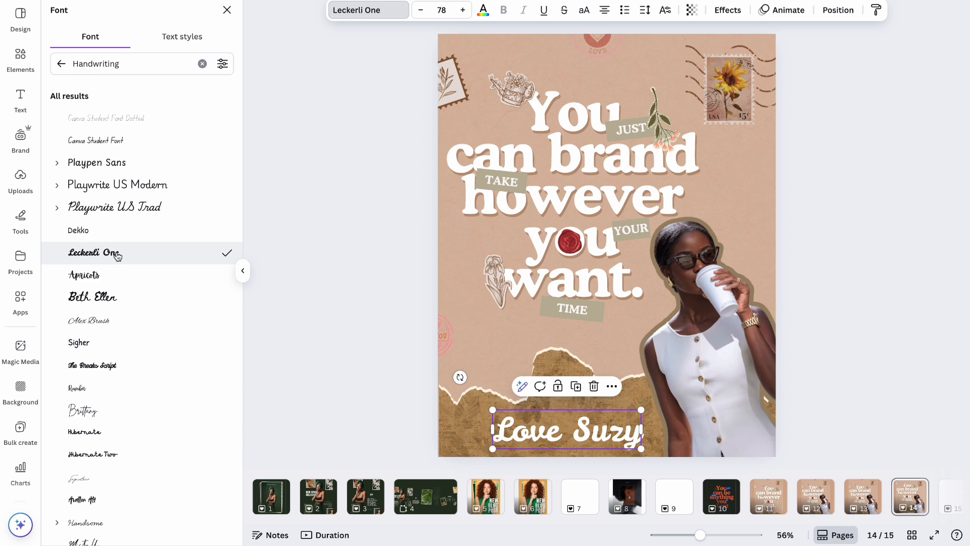
pyautogui.click(107, 276)
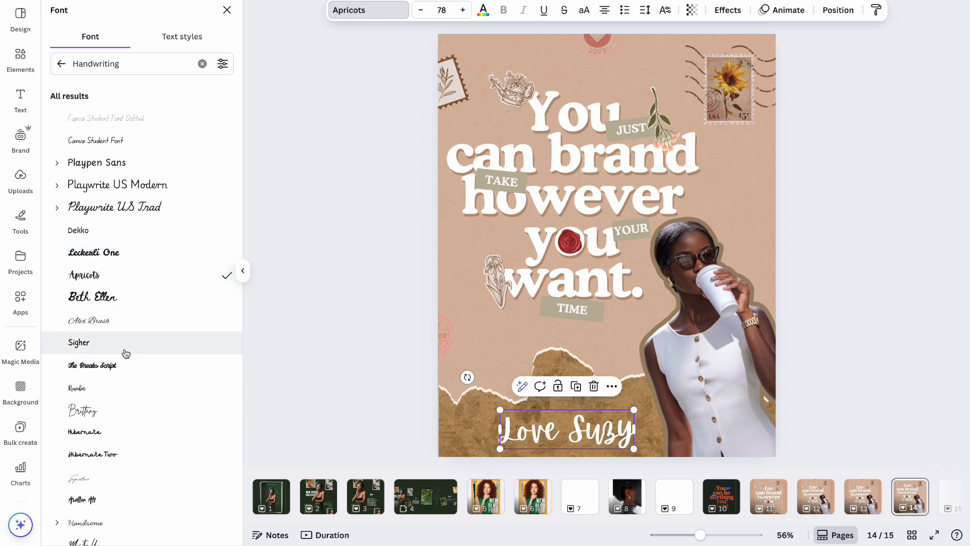
pyautogui.scroll(-3, 124, 349)
pyautogui.click(120, 225)
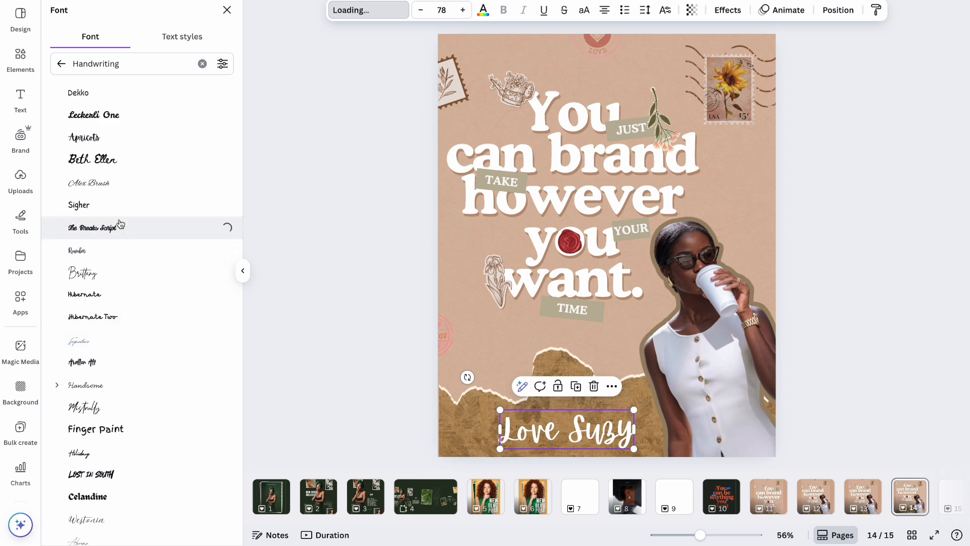
pyautogui.scroll(-2, 127, 320)
pyautogui.click(127, 322)
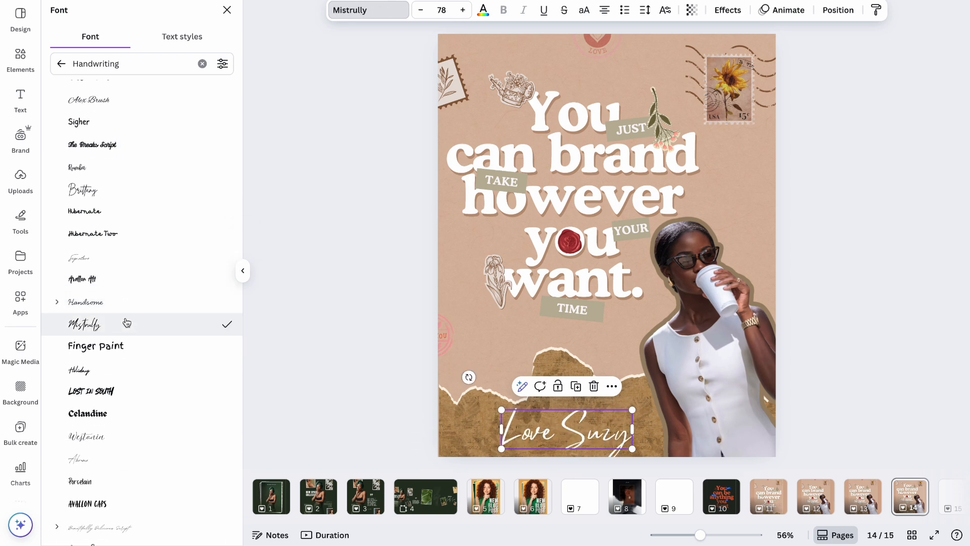
pyautogui.scroll(-4, 130, 366)
pyautogui.click(123, 254)
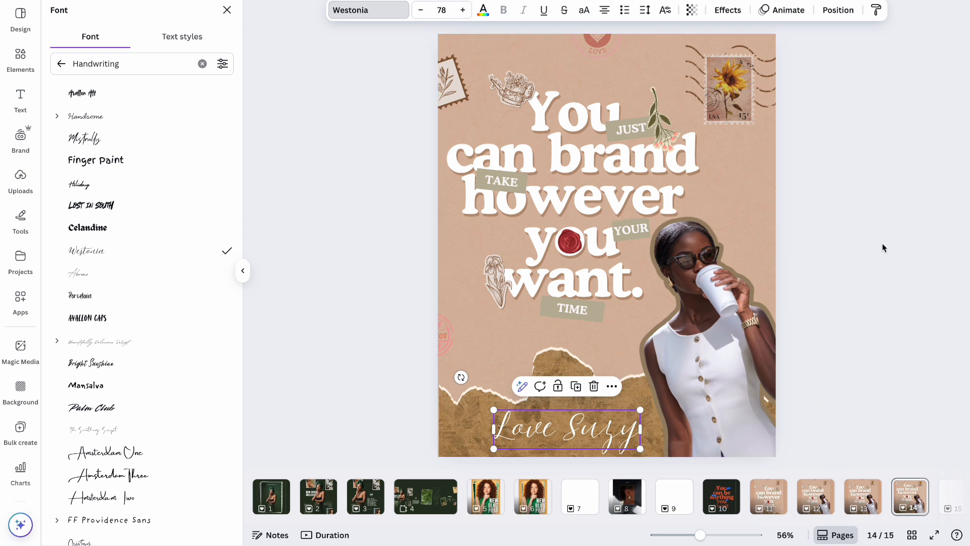
pyautogui.press('Escape')
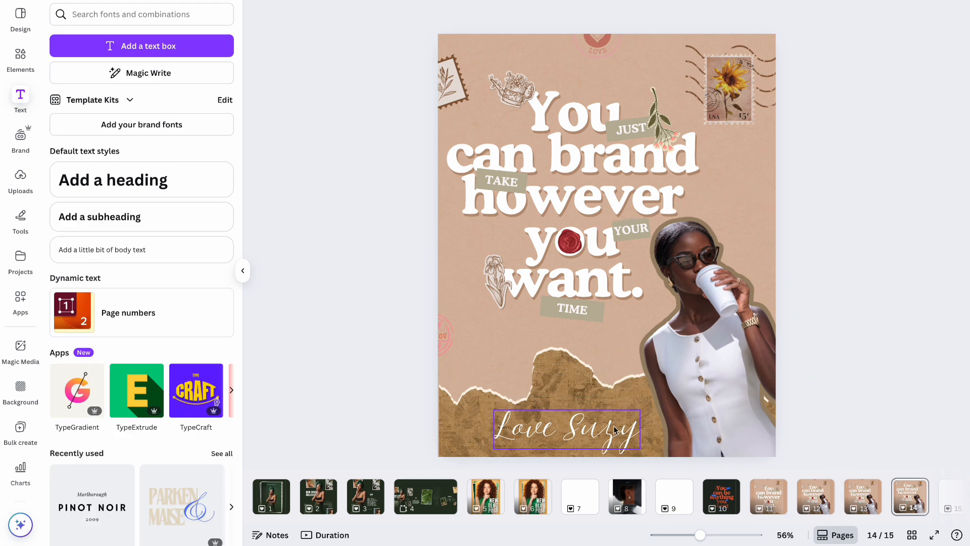
# - Nudge the sign-off text up and set its colour to dark brown #57371F
pyautogui.moveTo(606, 439)
pyautogui.mouseDown()
pyautogui.moveTo(594, 435)
pyautogui.moveTo(593, 352)
pyautogui.moveTo(604, 354)
pyautogui.moveTo(597, 432)
pyautogui.mouseUp()
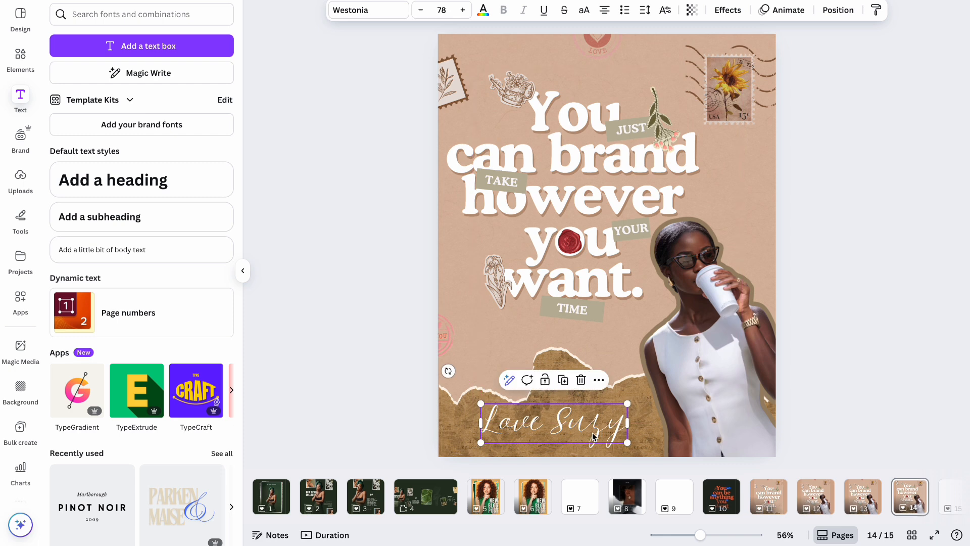
pyautogui.click(483, 10)
pyautogui.click(95, 127)
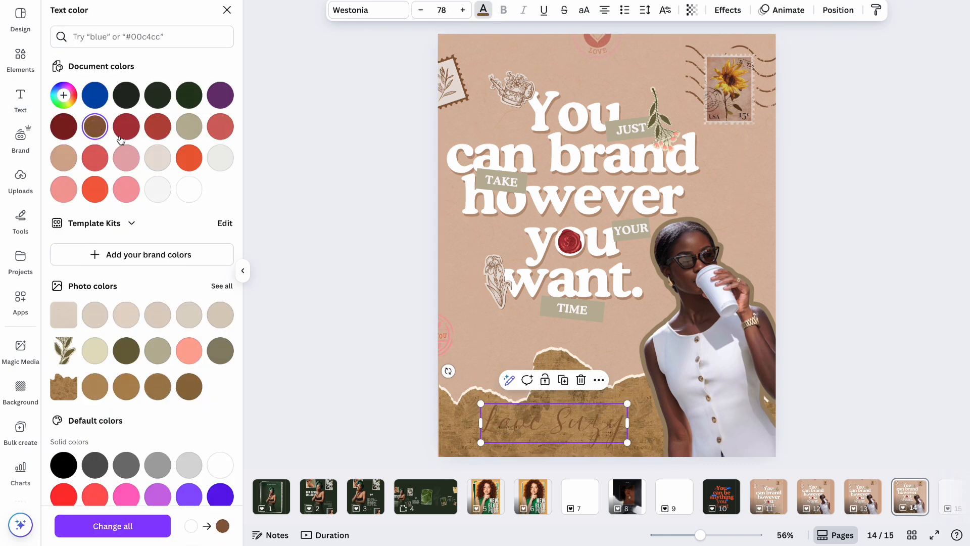
pyautogui.click(72, 100)
pyautogui.click(160, 165)
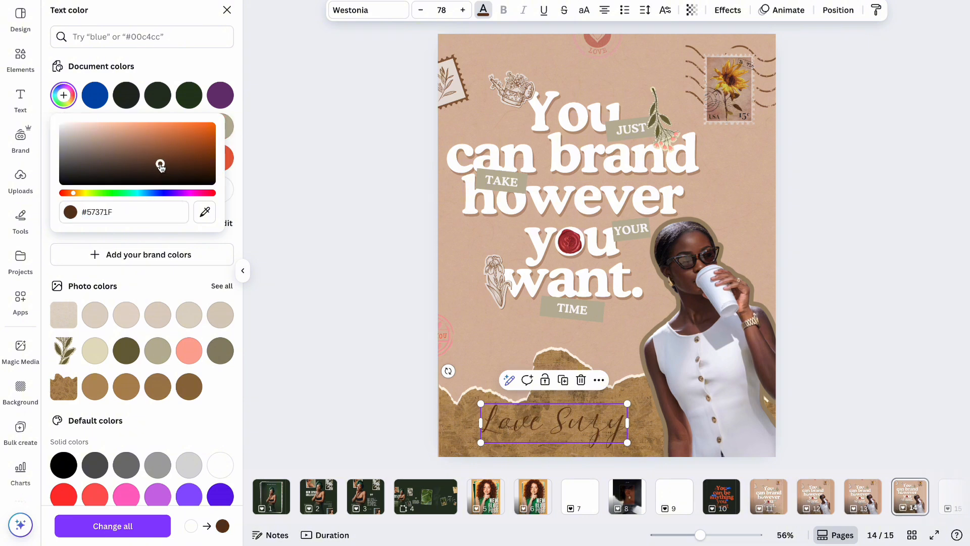
pyautogui.click(814, 182)
# - Extend the torn brown paper slightly higher above the sign-off text
pyautogui.click(814, 182)
pyautogui.click(560, 346)
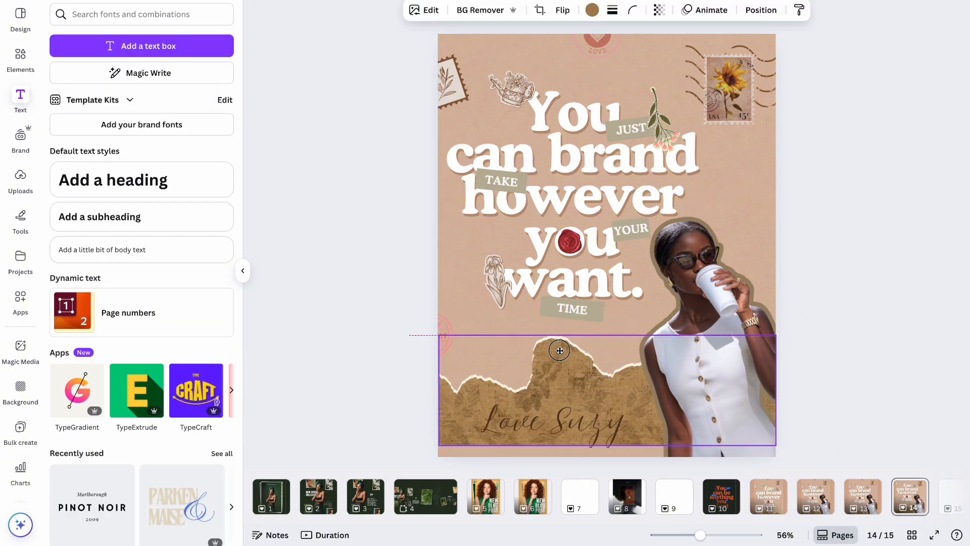
pyautogui.click(840, 253)
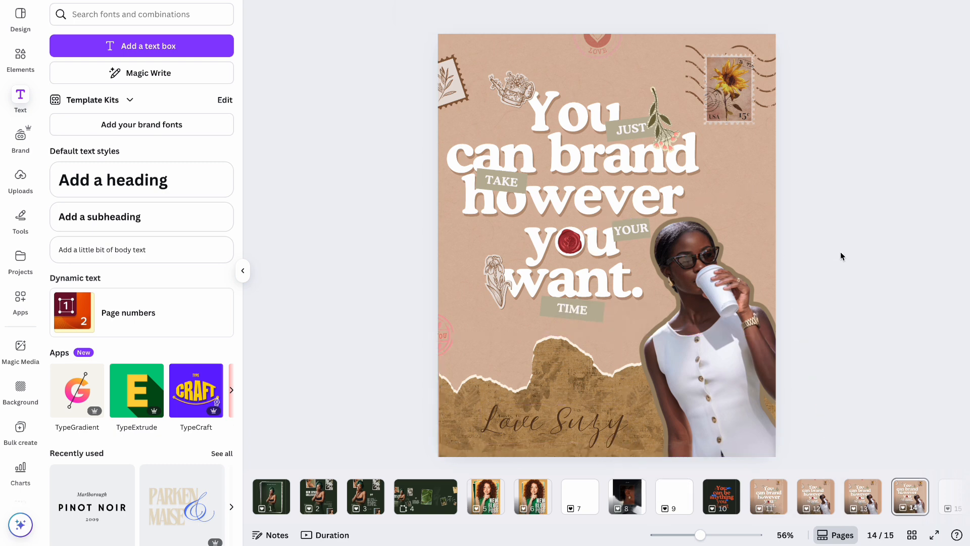
# - Review pages 10 to 13 in order to compare the design variations
pyautogui.click(725, 502)
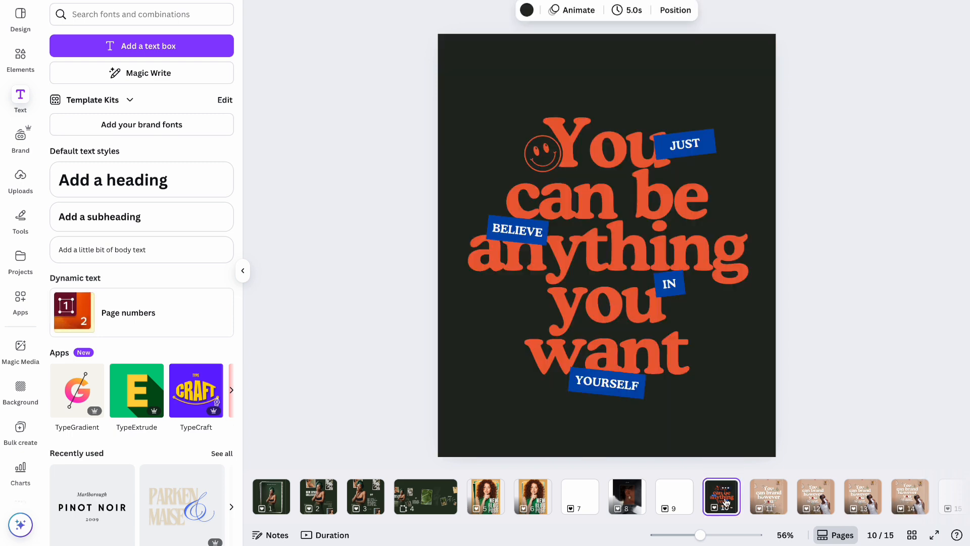
pyautogui.click(772, 500)
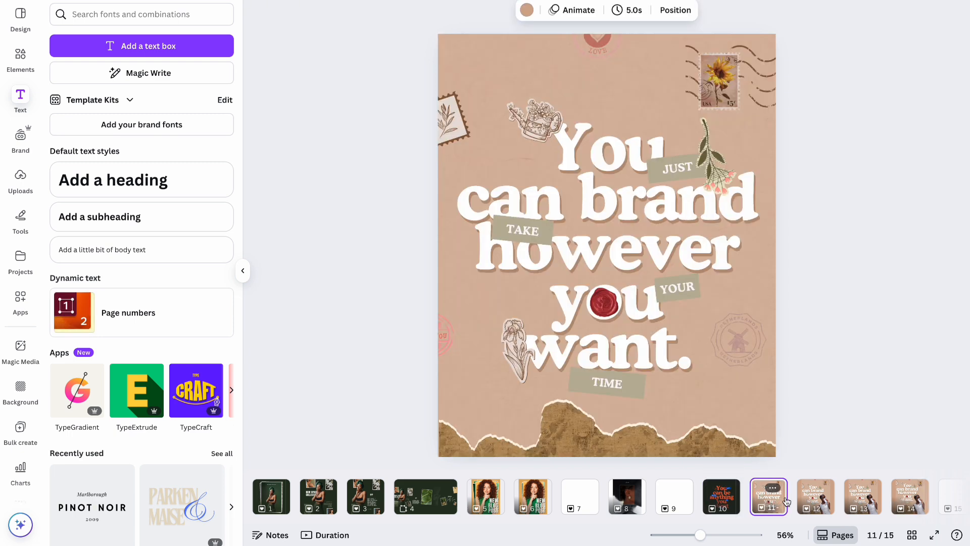
pyautogui.click(819, 503)
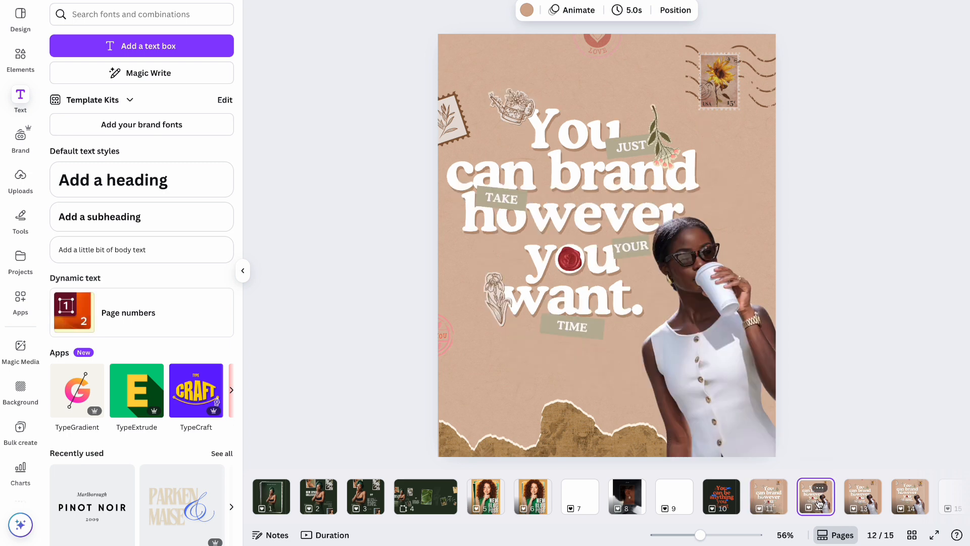
pyautogui.click(866, 500)
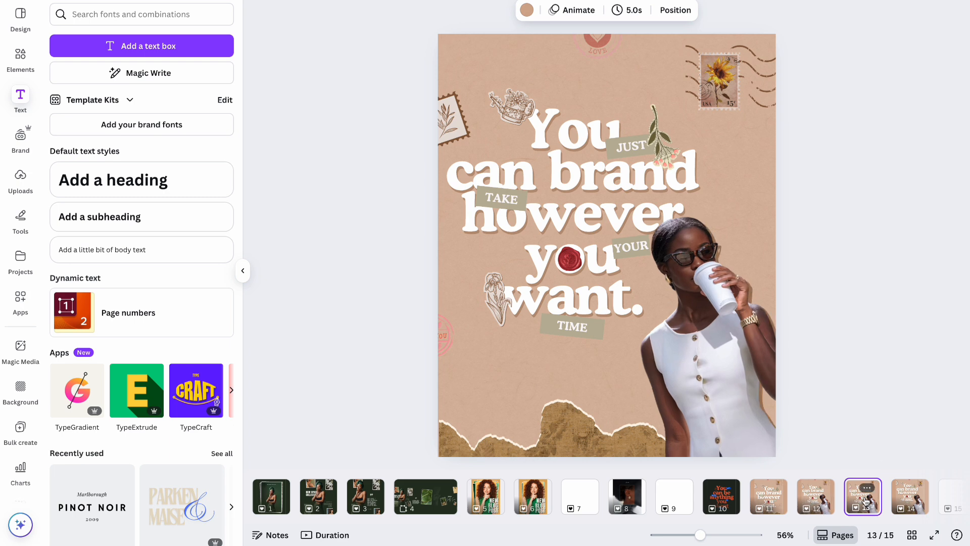
# - Review the signed-off variation on page 14 and the original dark quote design on page 10
pyautogui.click(916, 499)
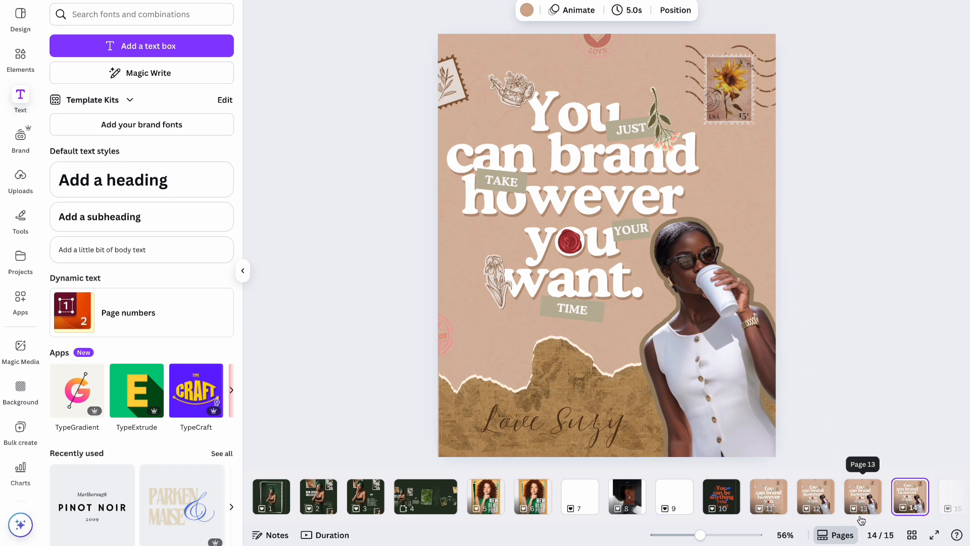
pyautogui.click(720, 500)
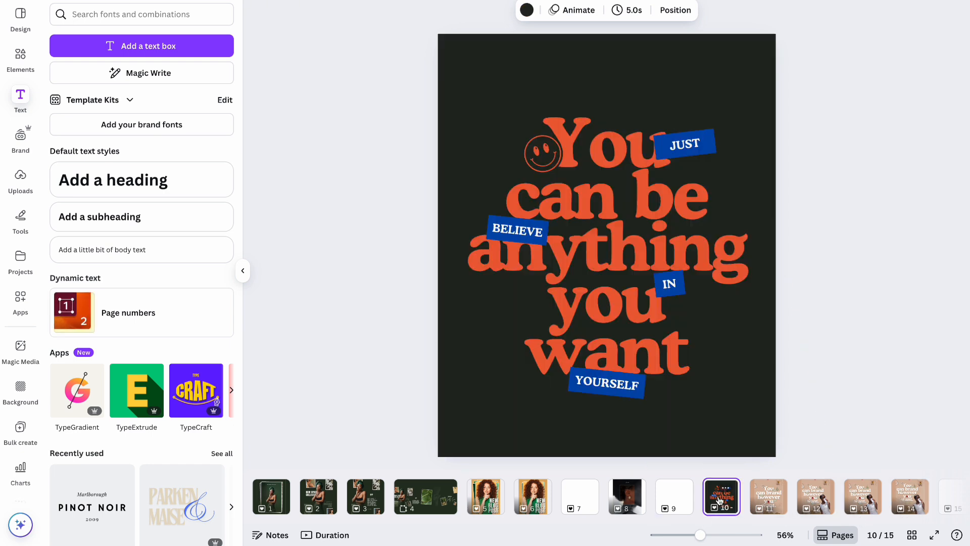
# - On page 11, set the corner rounding of the JUST and TAKE labels to 100
pyautogui.click(768, 498)
pyautogui.click(678, 160)
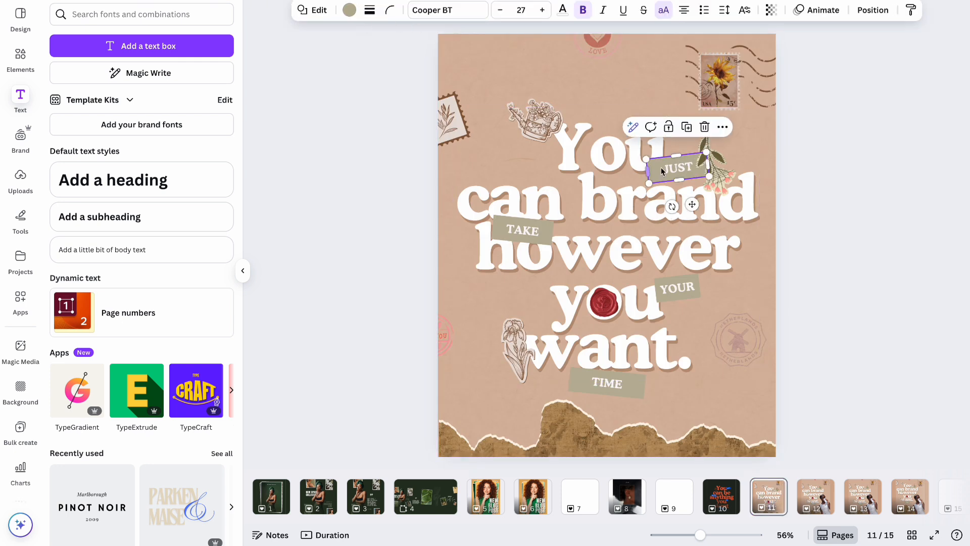
pyautogui.click(391, 11)
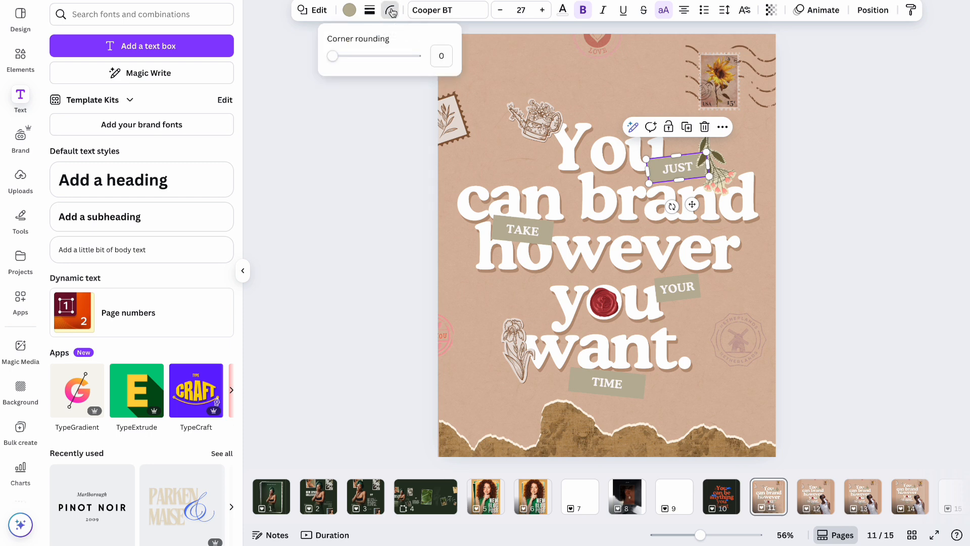
pyautogui.moveTo(332, 55); pyautogui.dragTo(427, 60)
pyautogui.click(524, 234)
pyautogui.click(389, 10)
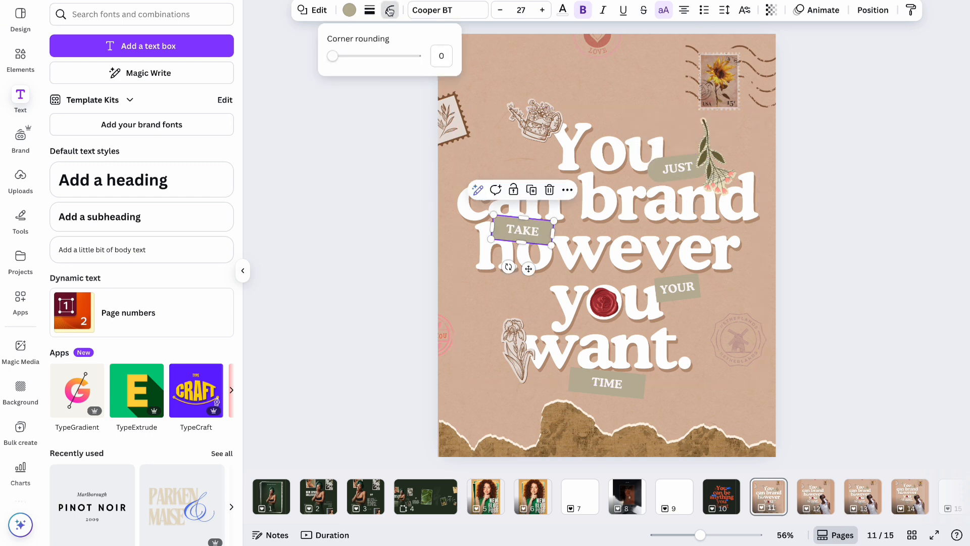
pyautogui.moveTo(341, 64); pyautogui.dragTo(466, 67)
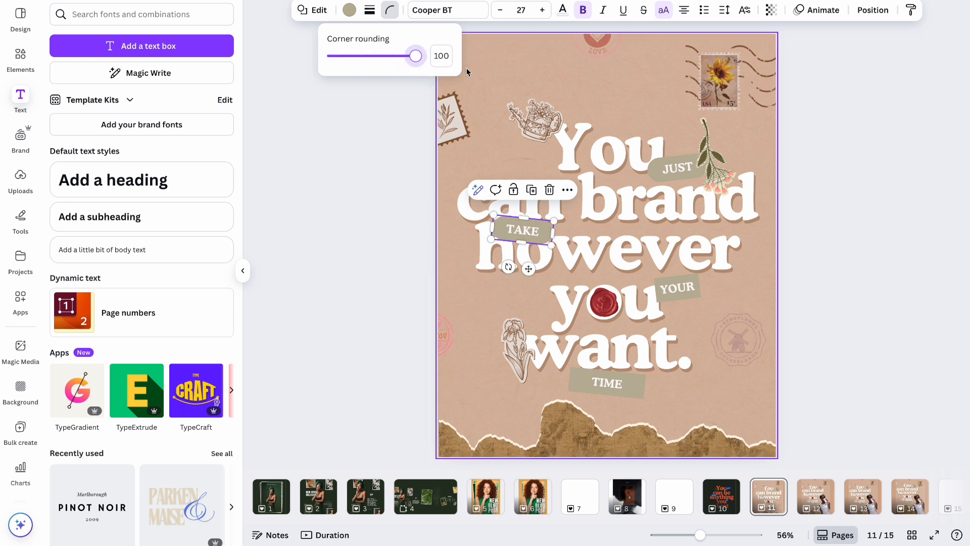
# - Set the corner rounding of the YOUR and TIME labels to 100
pyautogui.click(680, 292)
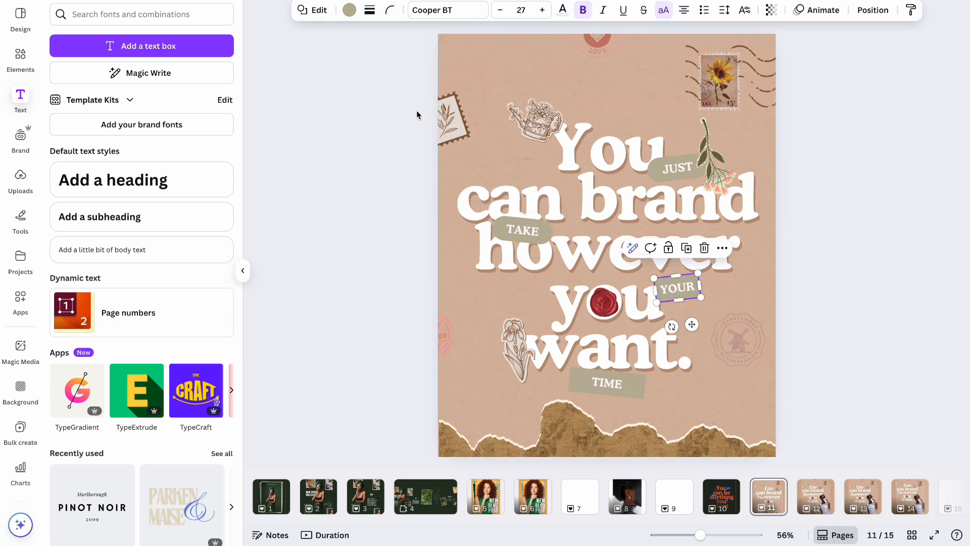
pyautogui.click(389, 10)
pyautogui.moveTo(329, 56); pyautogui.dragTo(533, 71)
pyautogui.click(620, 380)
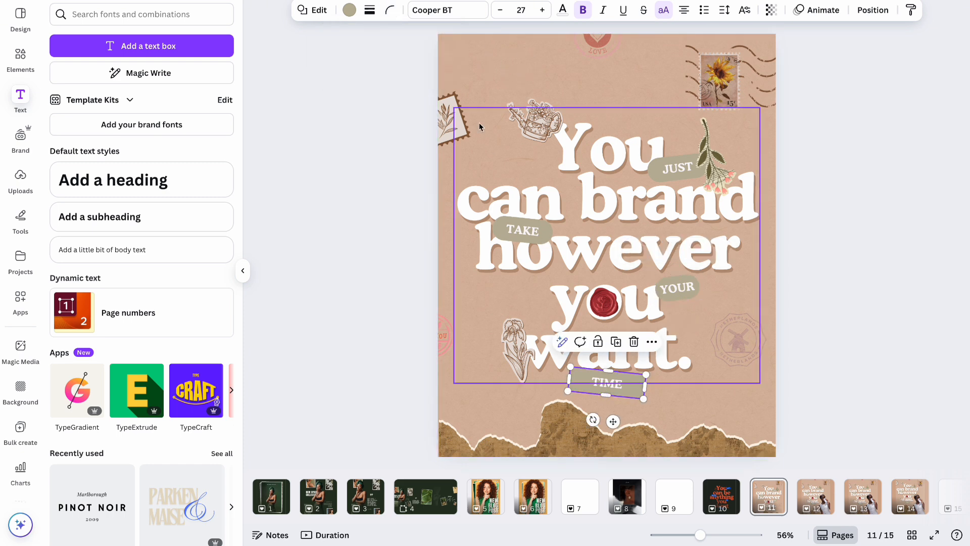
pyautogui.click(388, 15)
pyautogui.moveTo(330, 57); pyautogui.dragTo(459, 59)
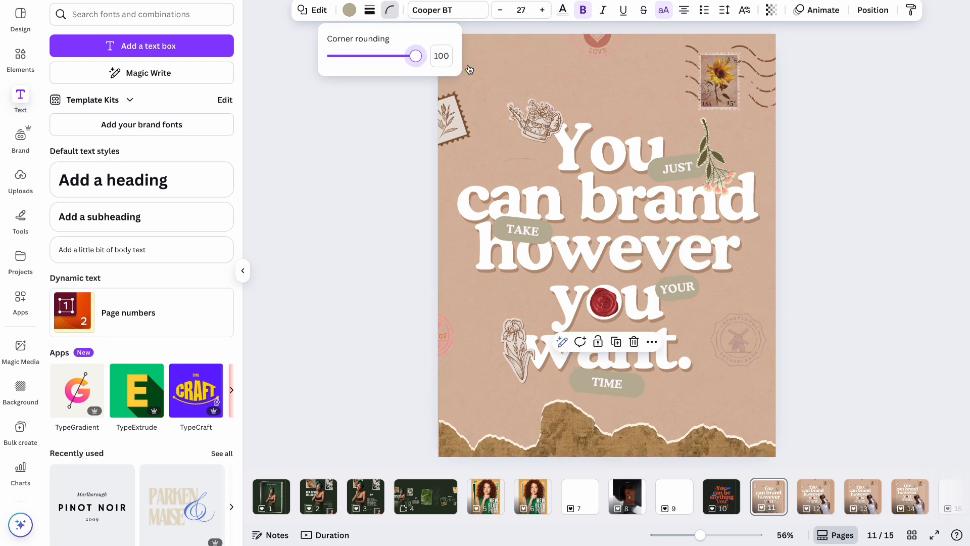
# - Widen the YOUR label to about 172 by extending its right end outward
pyautogui.click(677, 290)
pyautogui.moveTo(701, 286); pyautogui.dragTo(722, 282)
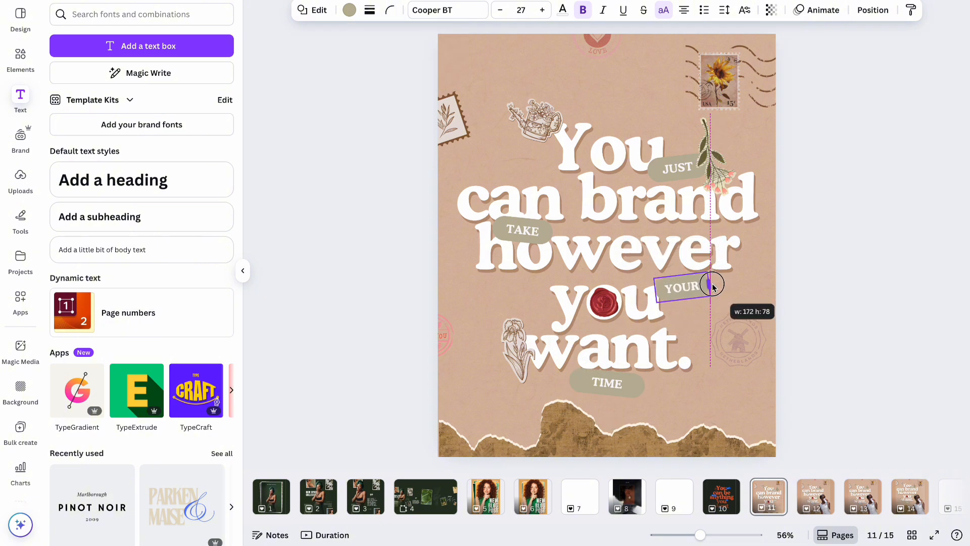
pyautogui.click(816, 294)
# - Compare the original quote design on page 10 with the rounded-label version on page 11
pyautogui.click(713, 500)
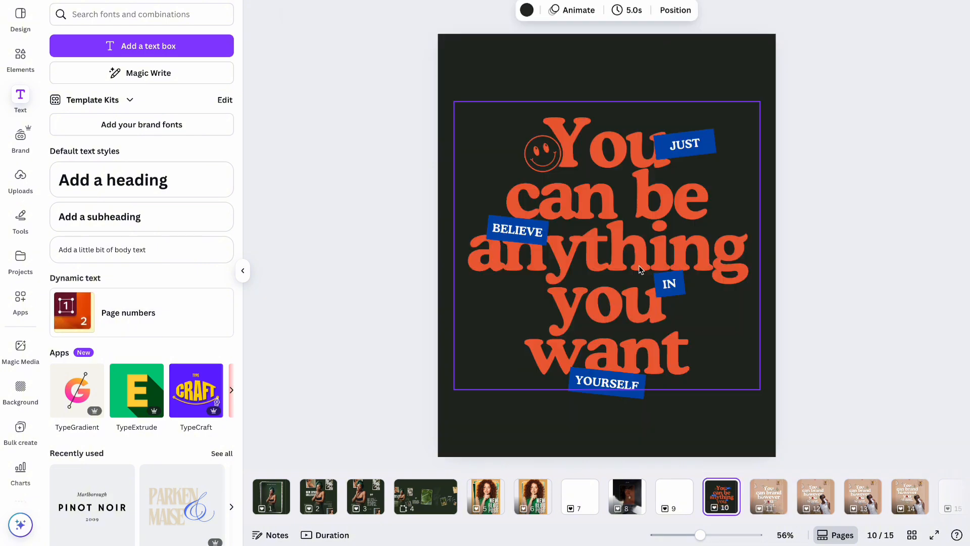
pyautogui.click(768, 503)
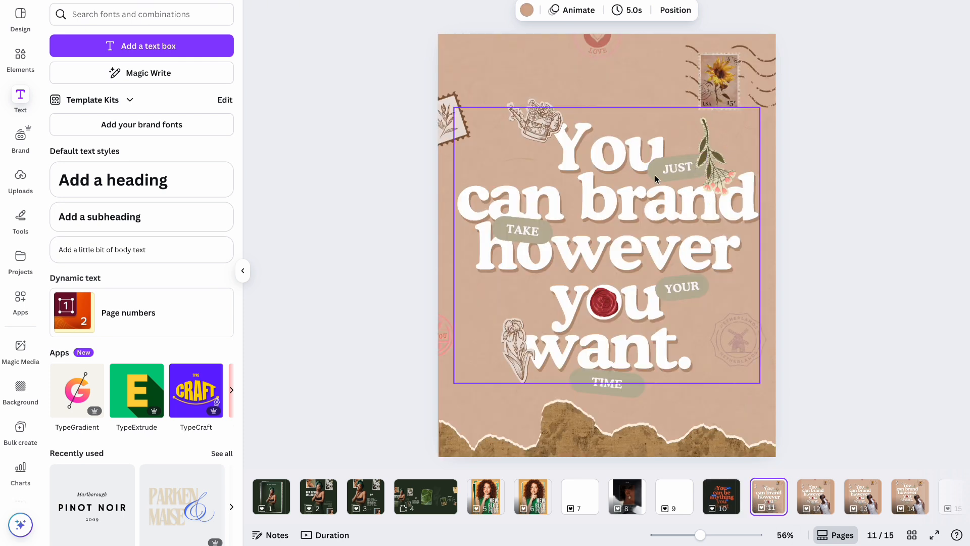